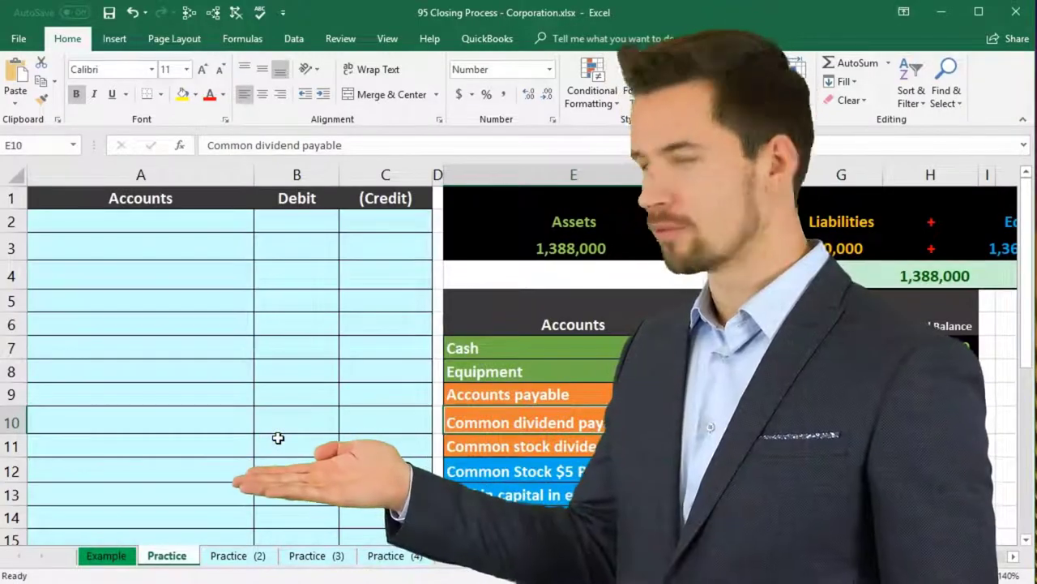
- Review the blank journal entry area and the Beg Trial Balance, Entries and End Trial Balance columns of the worksheet
click(278, 438)
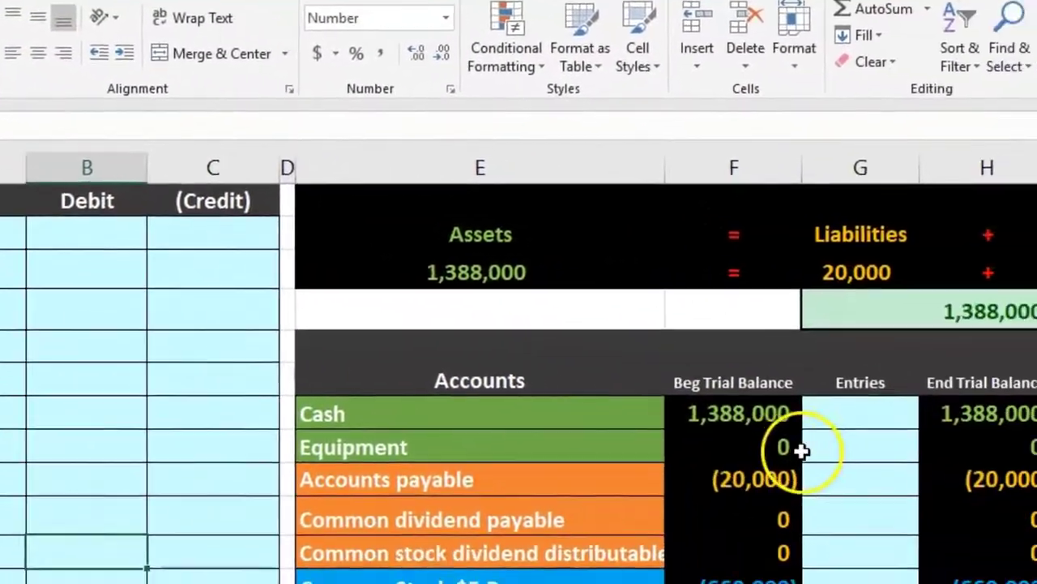
click(1036, 535)
scroll(698, 430, down, 1)
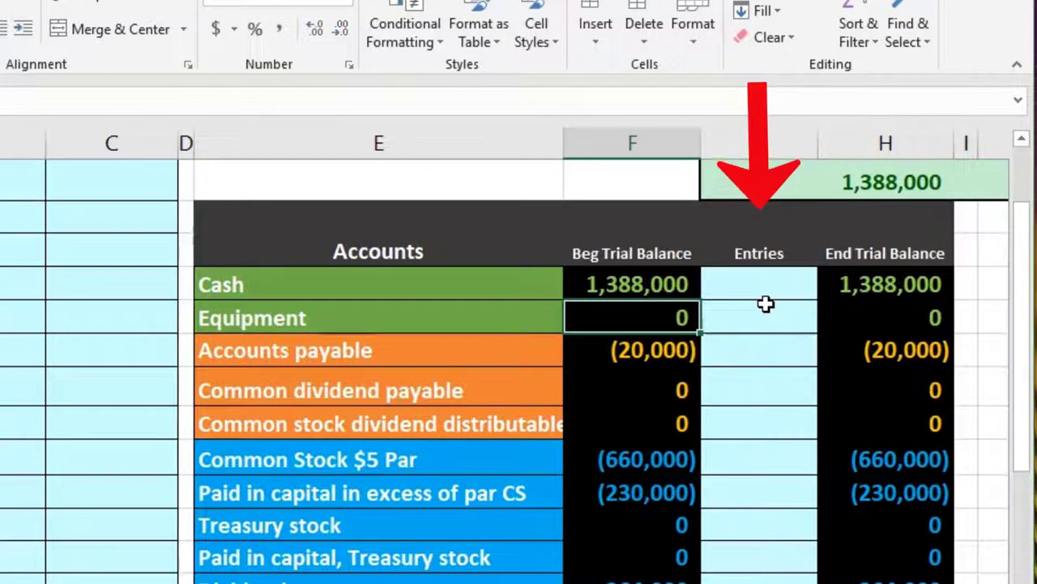
click(765, 252)
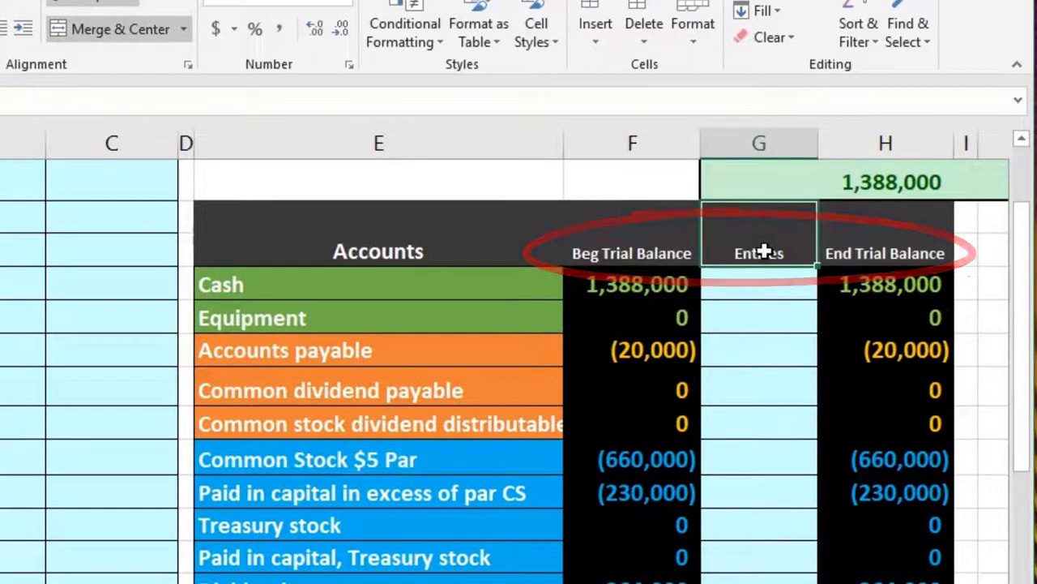
click(861, 242)
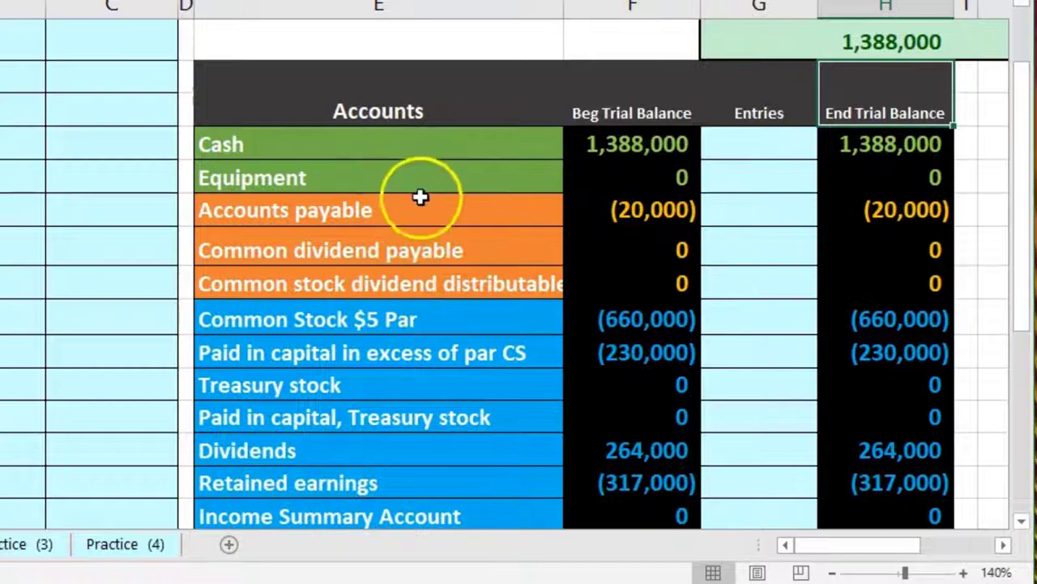
- Look through the trial balance accounts by group, from assets and liabilities through equity to the revenue and expense rows
drag(425, 153, 424, 275)
scroll(423, 268, down, 1)
drag(416, 212, 419, 407)
scroll(417, 375, down, 1)
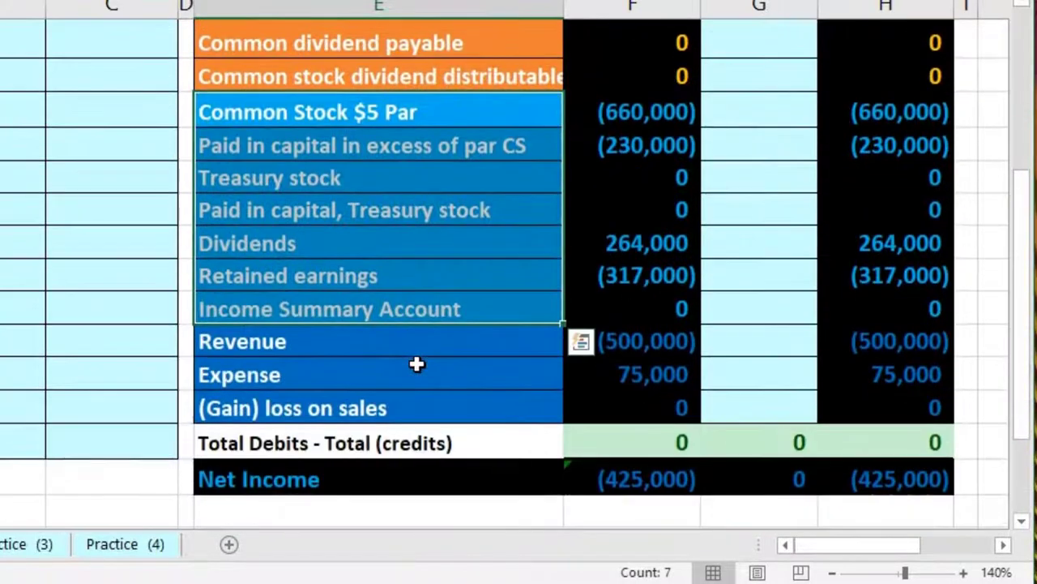
drag(411, 343, 406, 392)
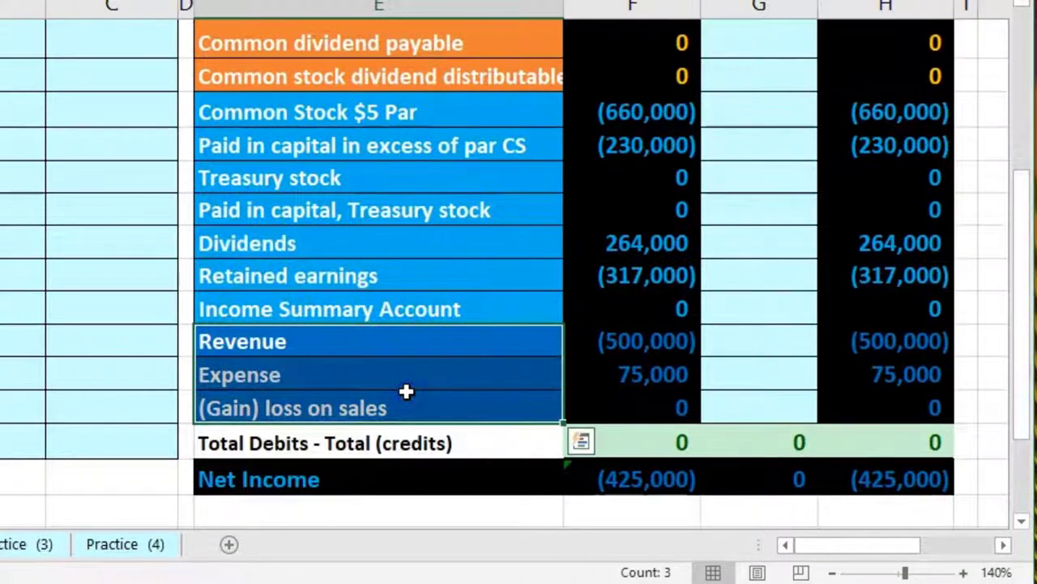
scroll(425, 393, up, 2)
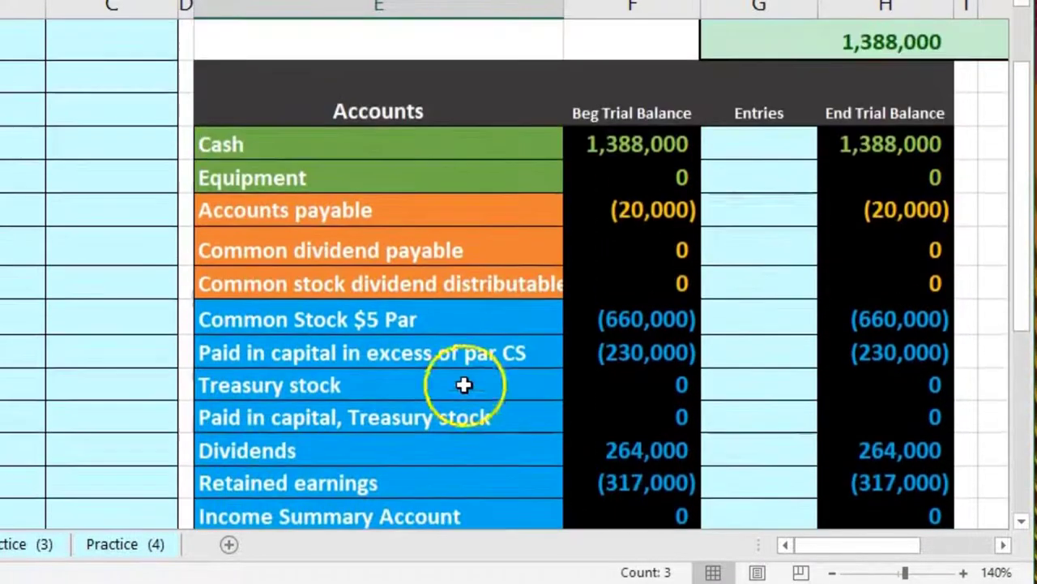
- Compare the debit and credit presentation of the Cash, Accounts payable and Expense balances in the Beg Trial Balance column
click(604, 154)
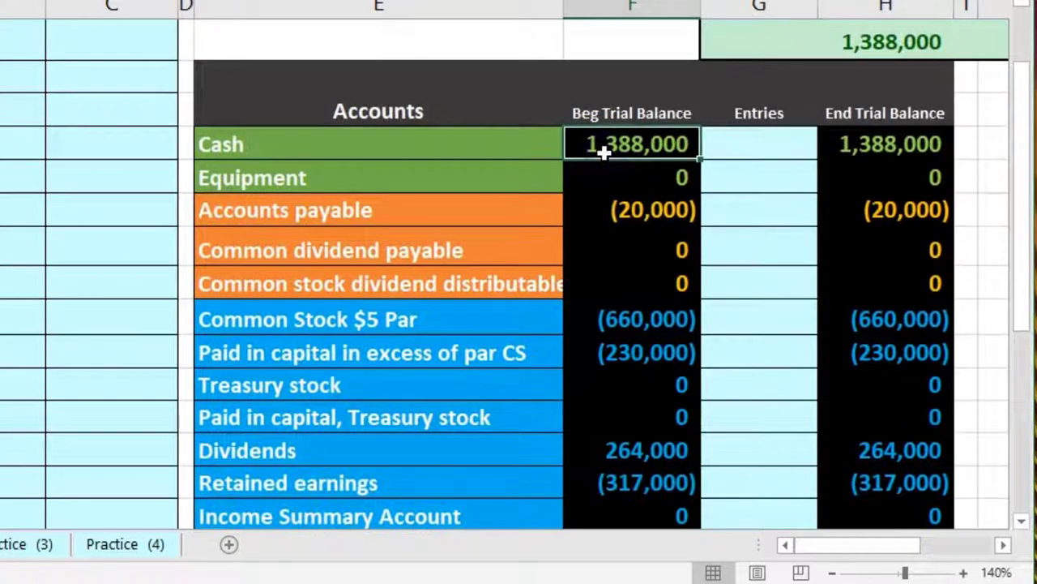
click(602, 211)
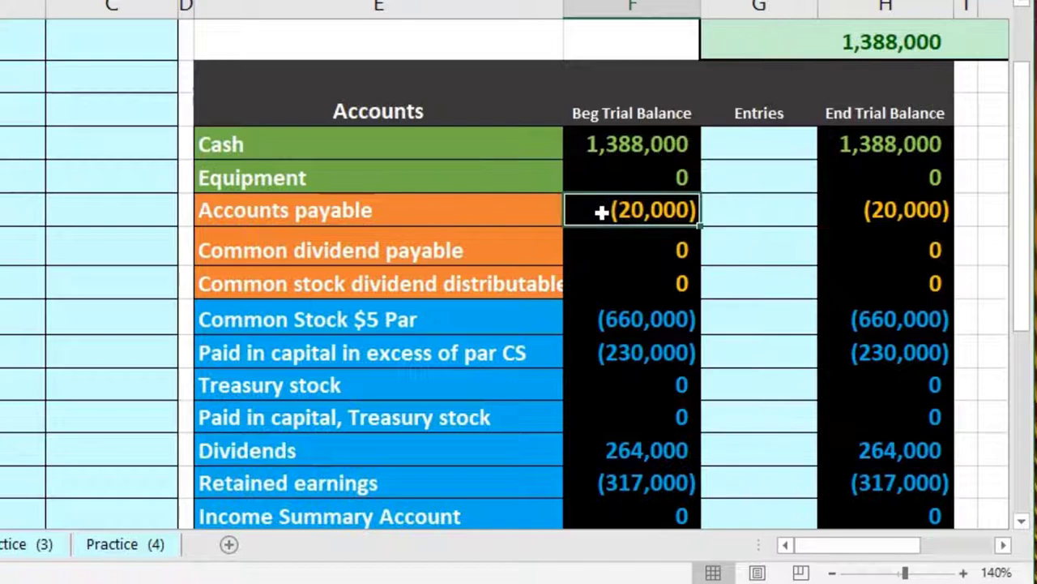
scroll(601, 212, down, 2)
click(620, 385)
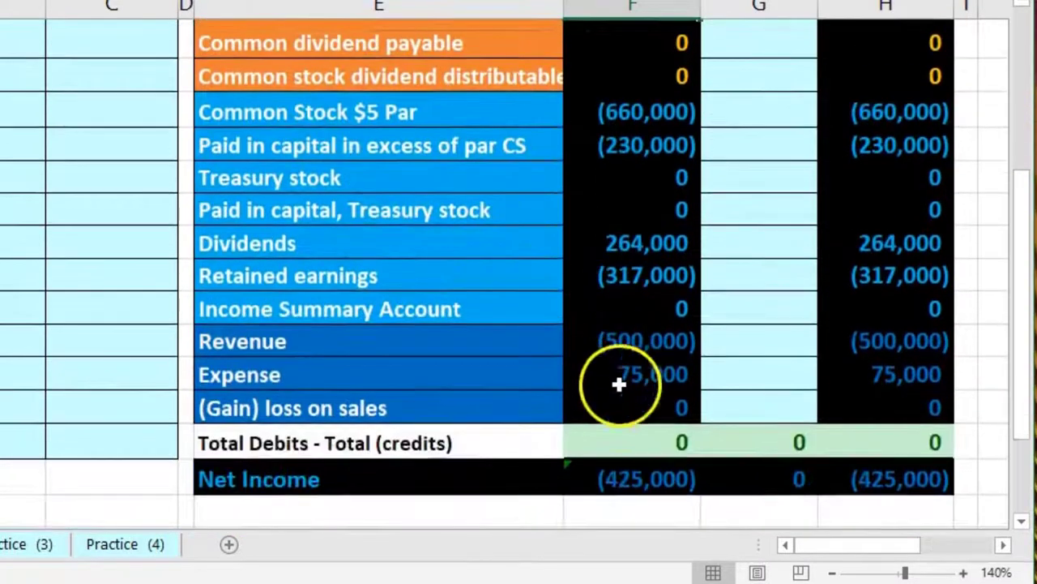
- Inspect the formulas behind Total Debits - Total (credits) and Net Income in the Beg Trial Balance column without changing them
double_click(618, 440)
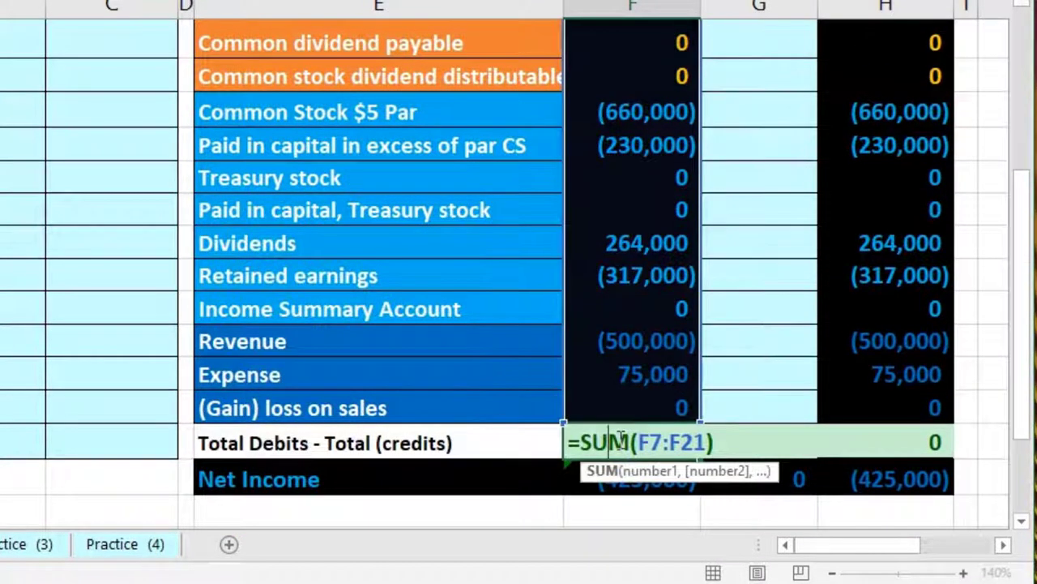
key(Return)
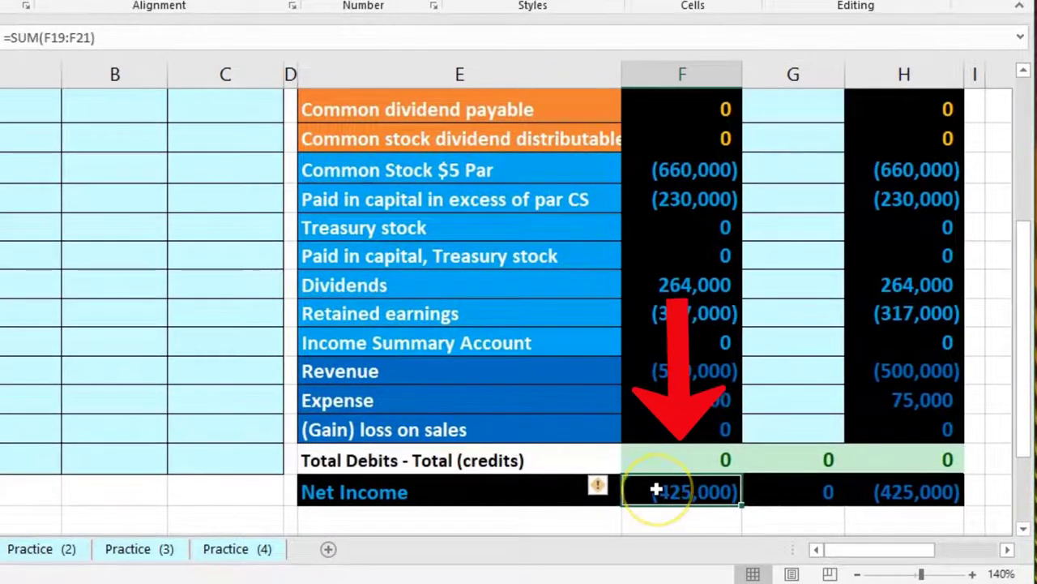
double_click(656, 489)
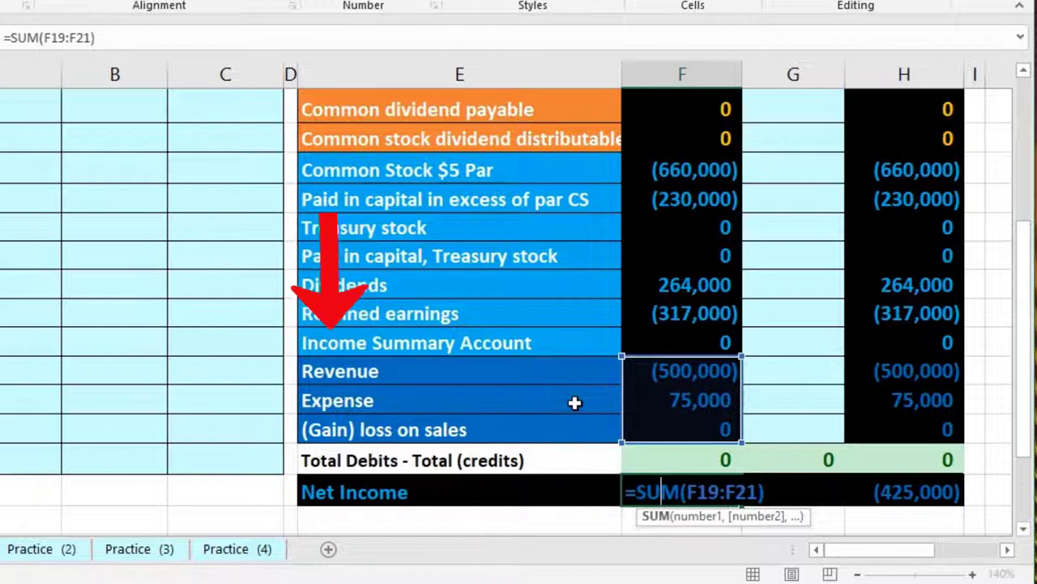
key(Return)
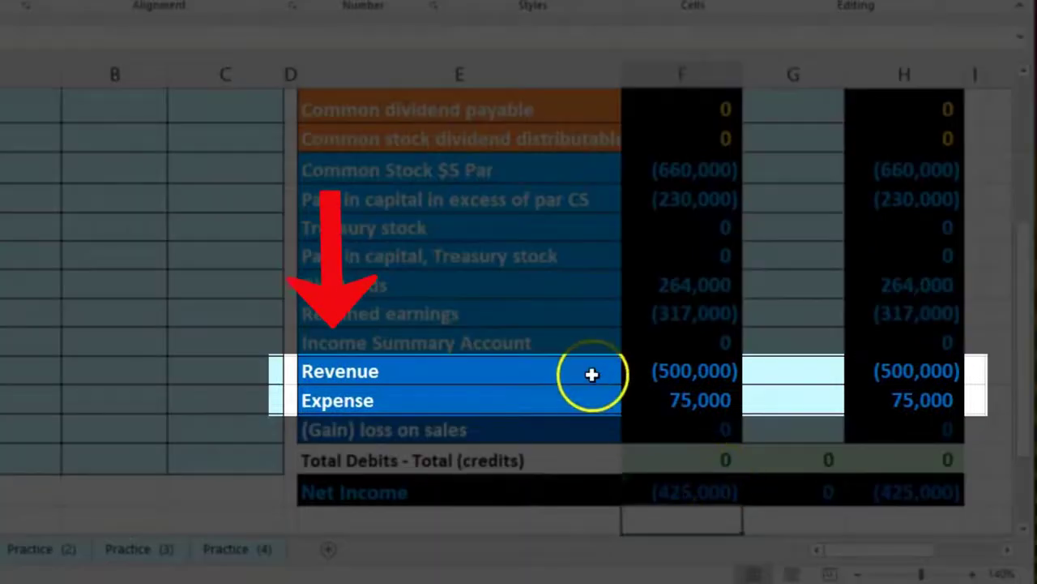
- Highlight the Revenue and Expense rows, and the range from Dividends through (Gain) loss on sales, to examine the accounts affected by closing
drag(591, 370, 640, 406)
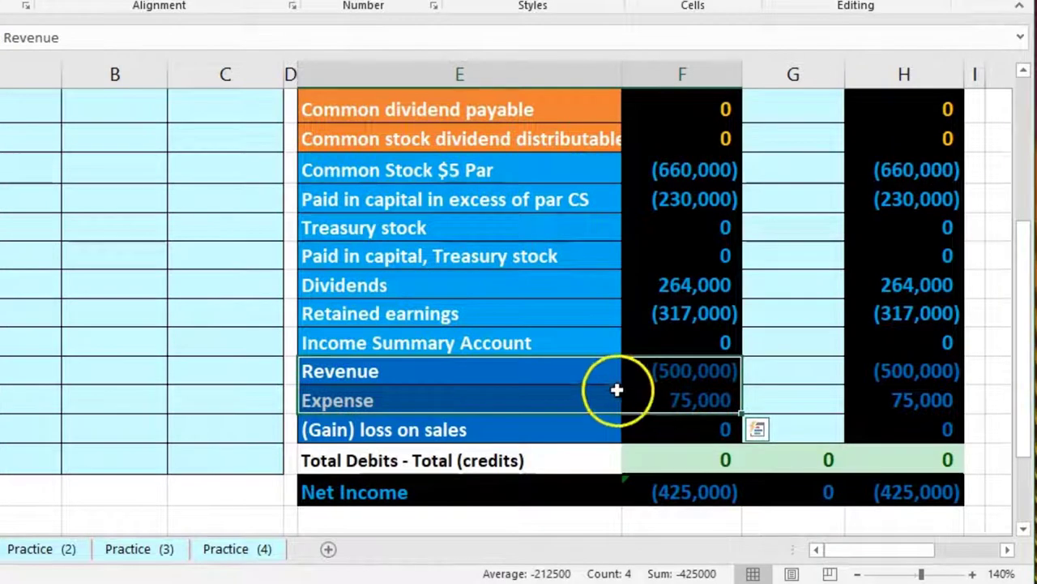
drag(608, 379, 629, 403)
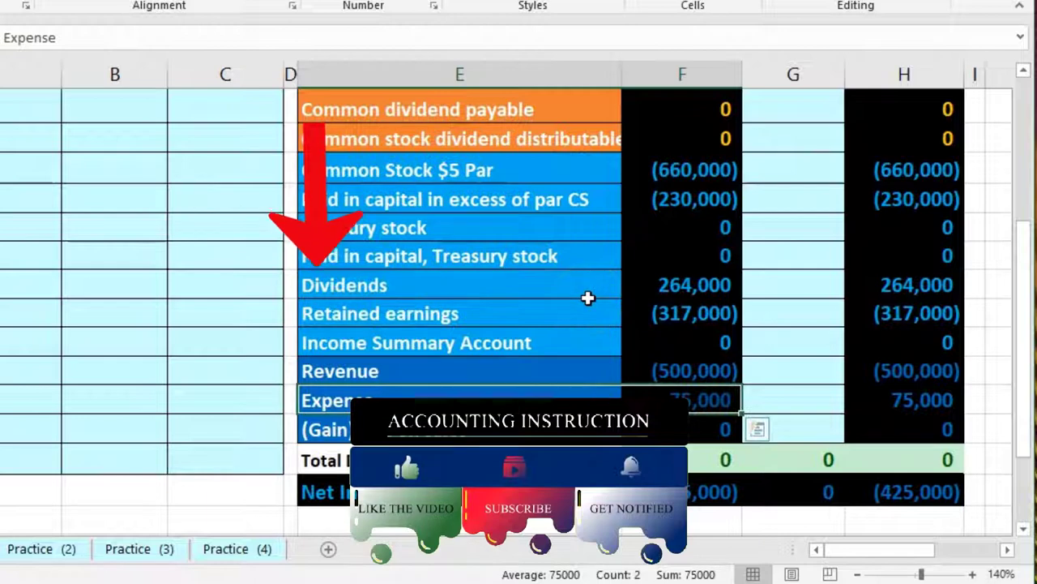
click(459, 288)
mouse_move(546, 282)
mouse_down()
mouse_move(808, 273)
mouse_move(919, 296)
mouse_move(898, 424)
mouse_up()
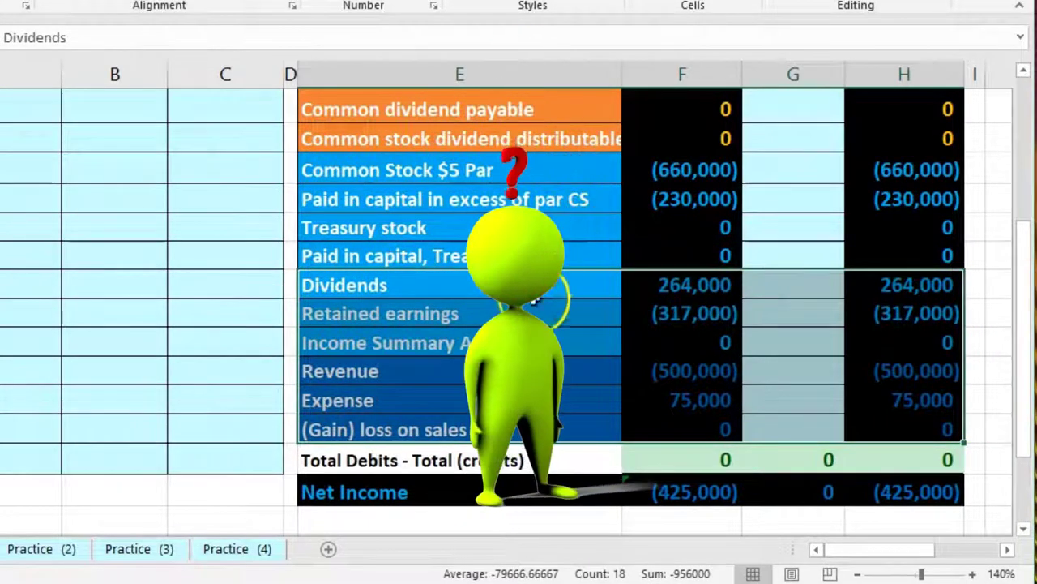
- Compare the Common Stock and paid-in capital rows with the Dividends through Expense rows, and check the beginning Net Income cell
drag(543, 166, 889, 240)
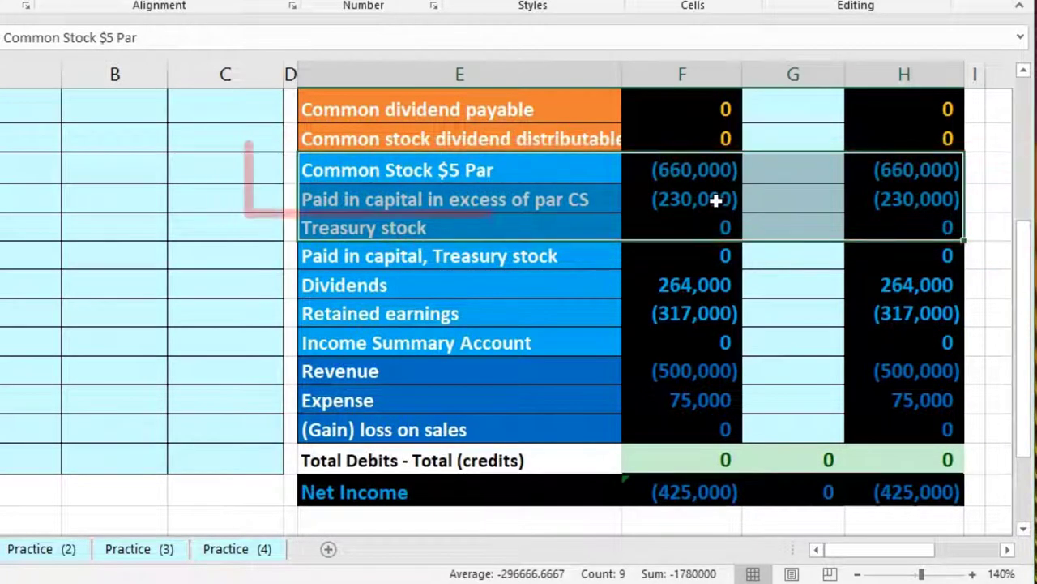
drag(541, 170, 884, 191)
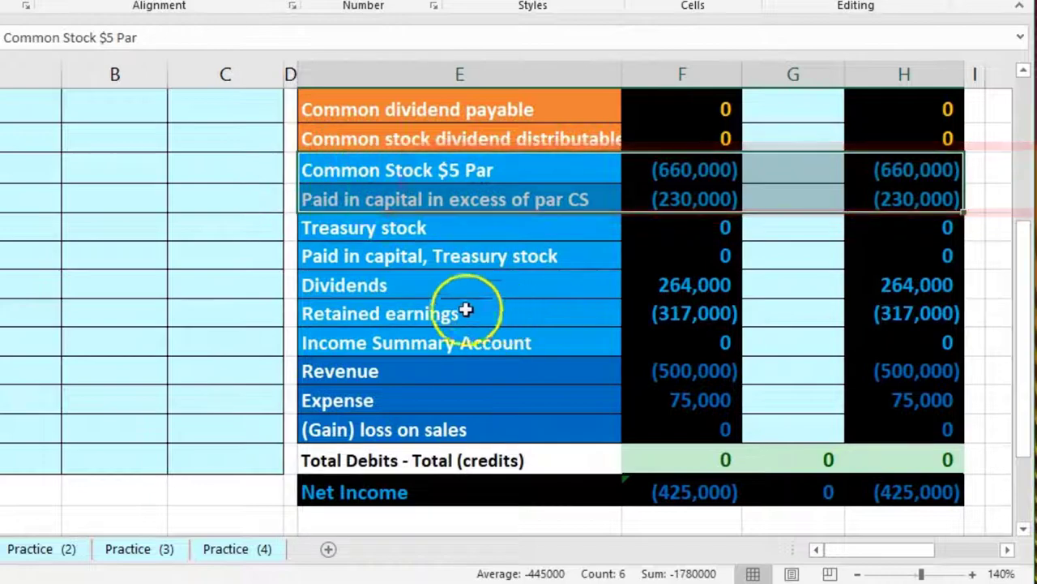
mouse_move(428, 289)
mouse_down()
mouse_move(797, 283)
mouse_move(854, 296)
mouse_move(873, 405)
mouse_up()
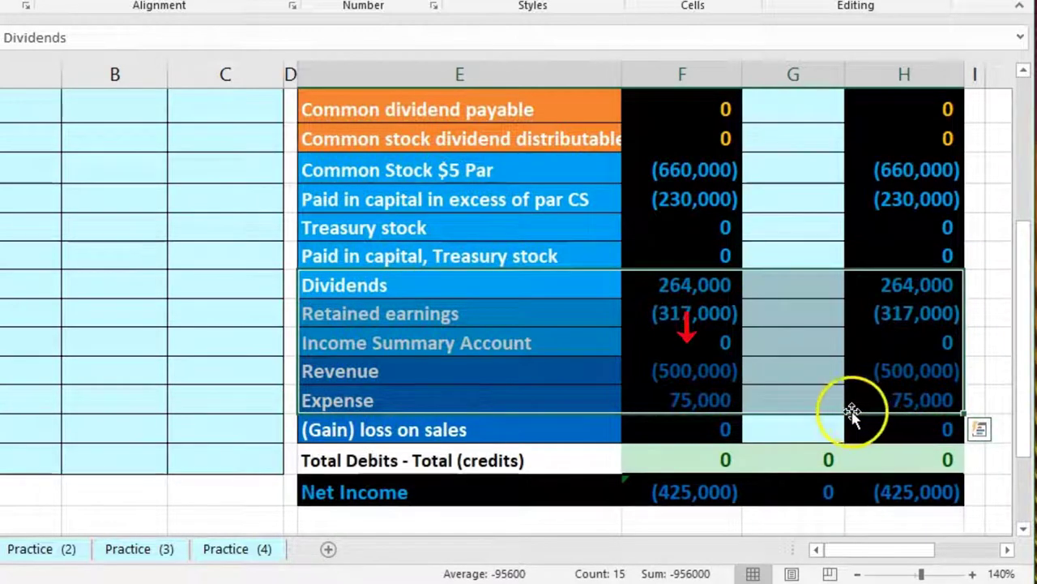
click(660, 491)
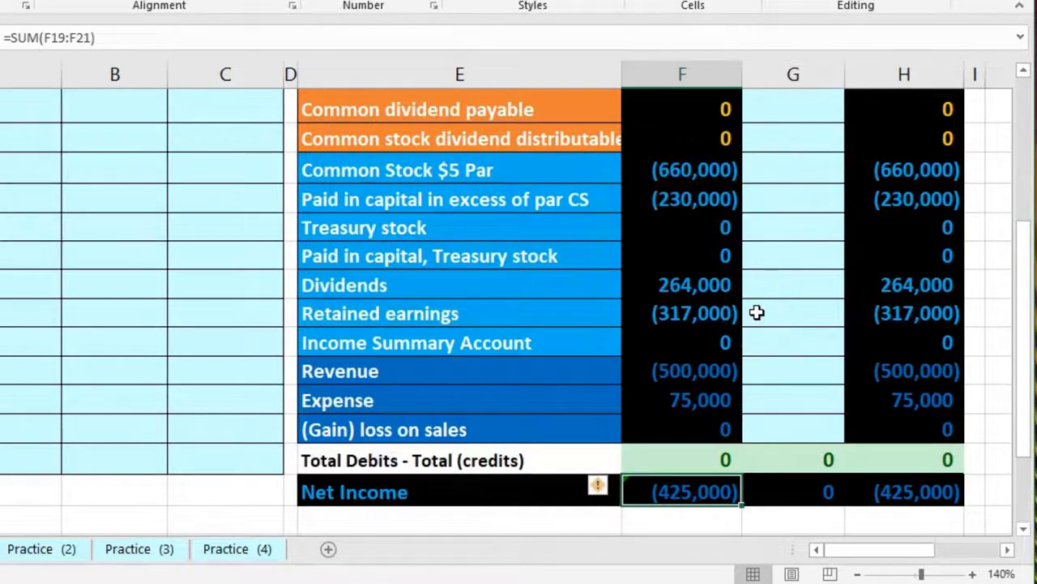
- Widen column L of the Statement of Retained Earnings so its dividend amount fits
click(1008, 550)
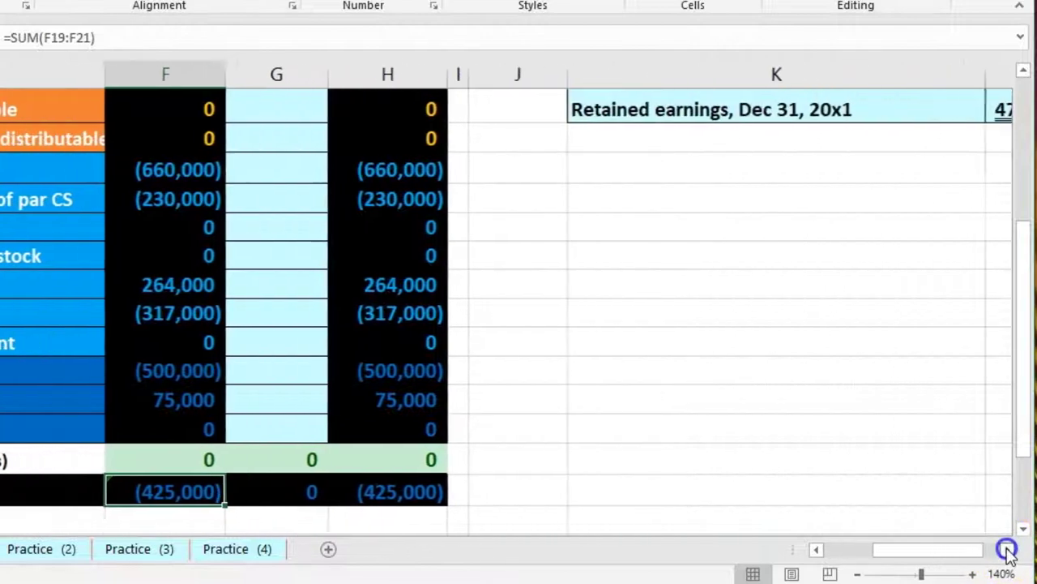
scroll(753, 381, up, 3)
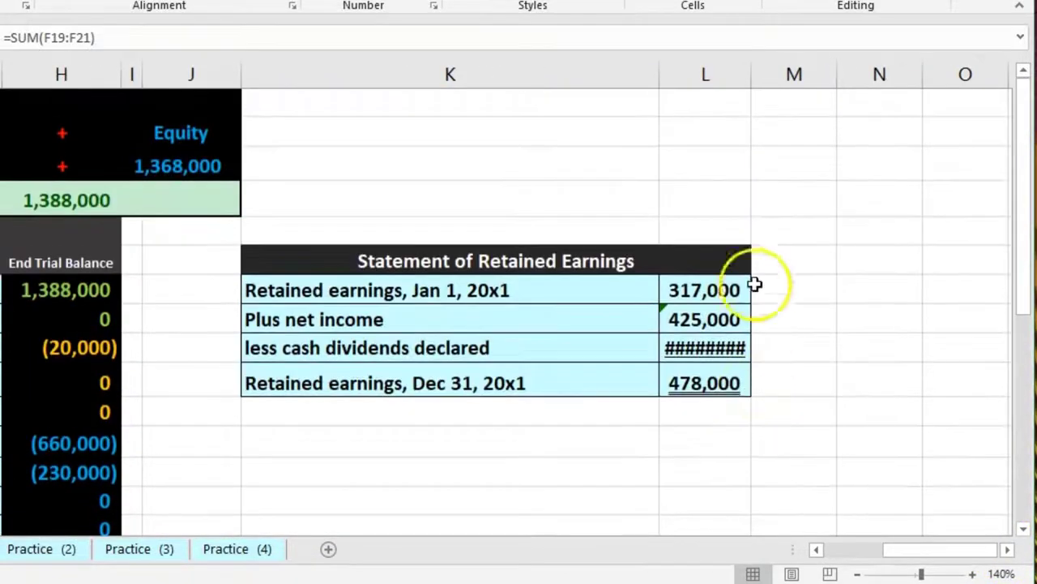
drag(753, 77, 762, 82)
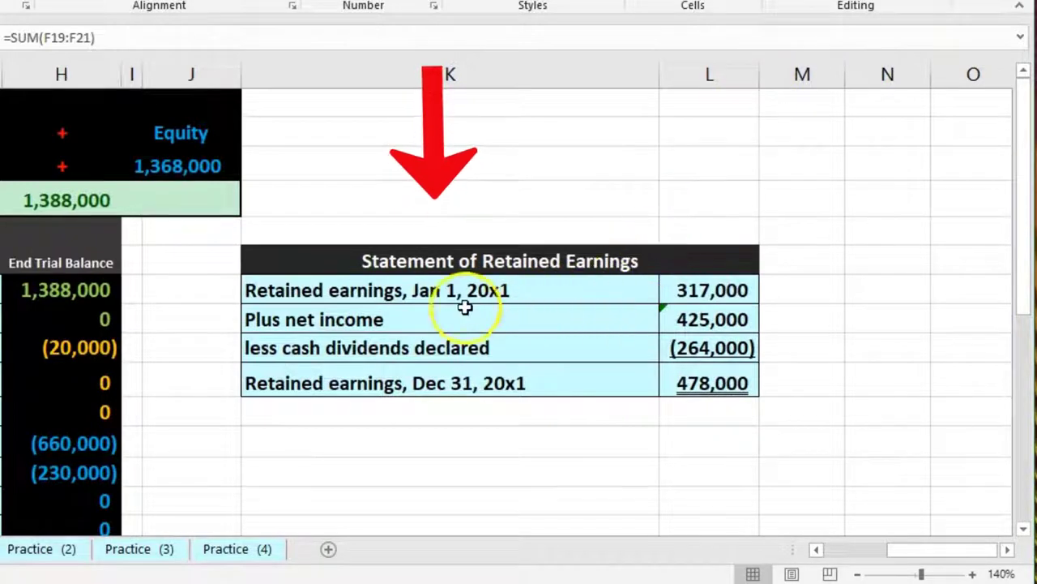
- Trace the statement's Jan 1 retained earnings and net income lines back to the trial balance
click(400, 290)
scroll(498, 389, down, 2)
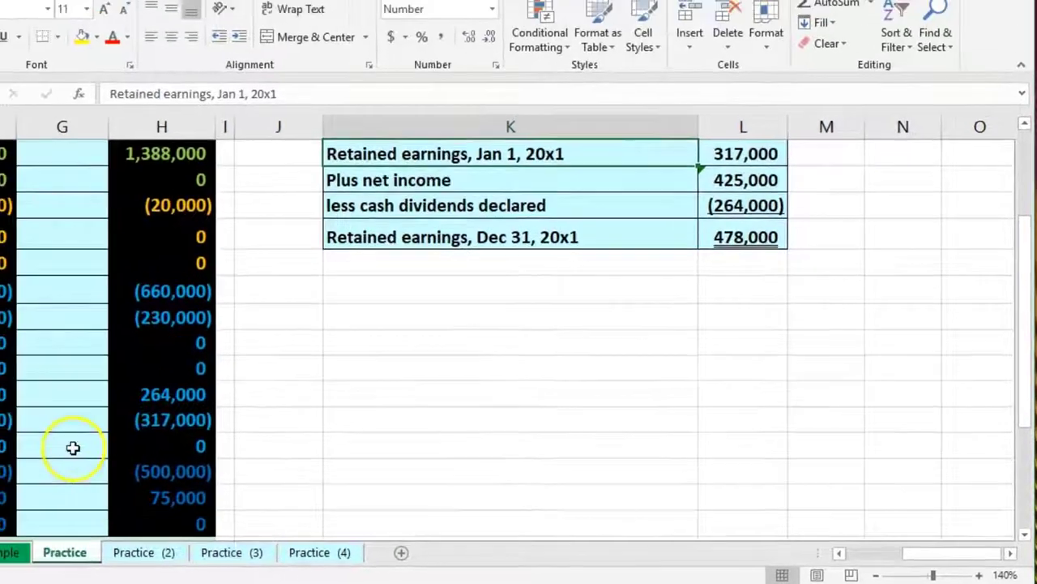
click(94, 435)
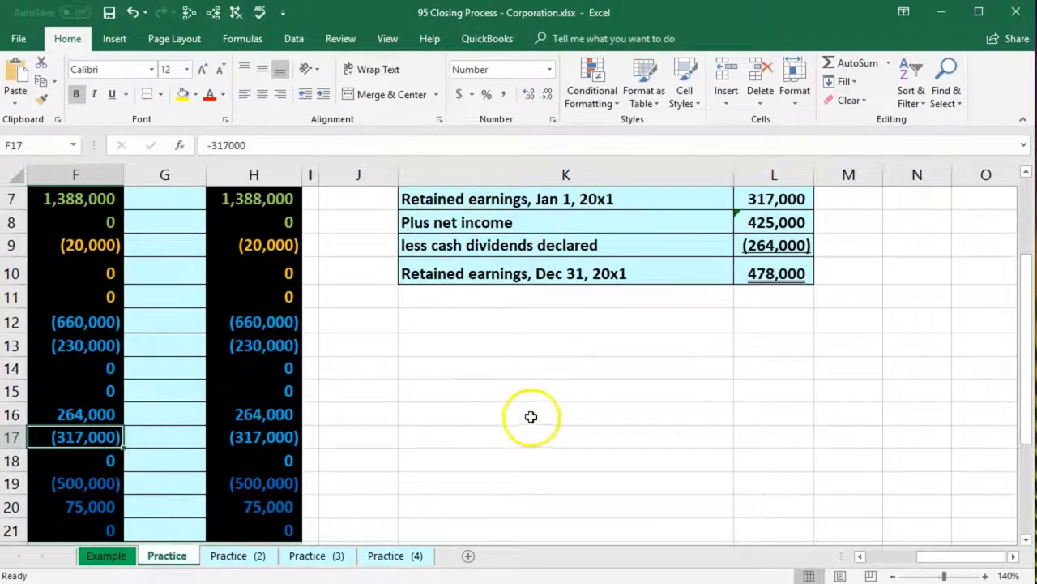
click(755, 222)
scroll(562, 412, down, 1)
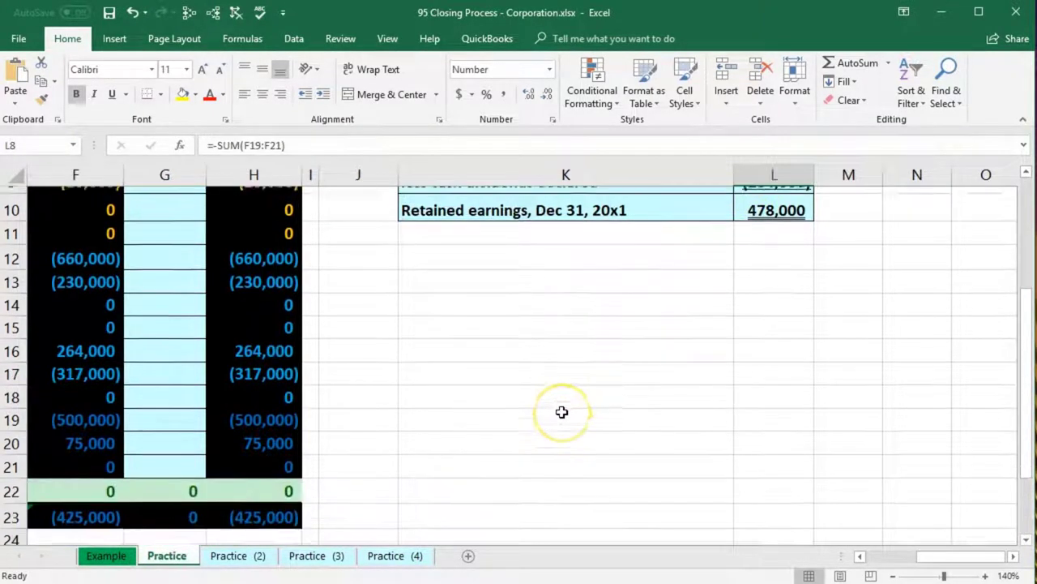
scroll(561, 411, up, 1)
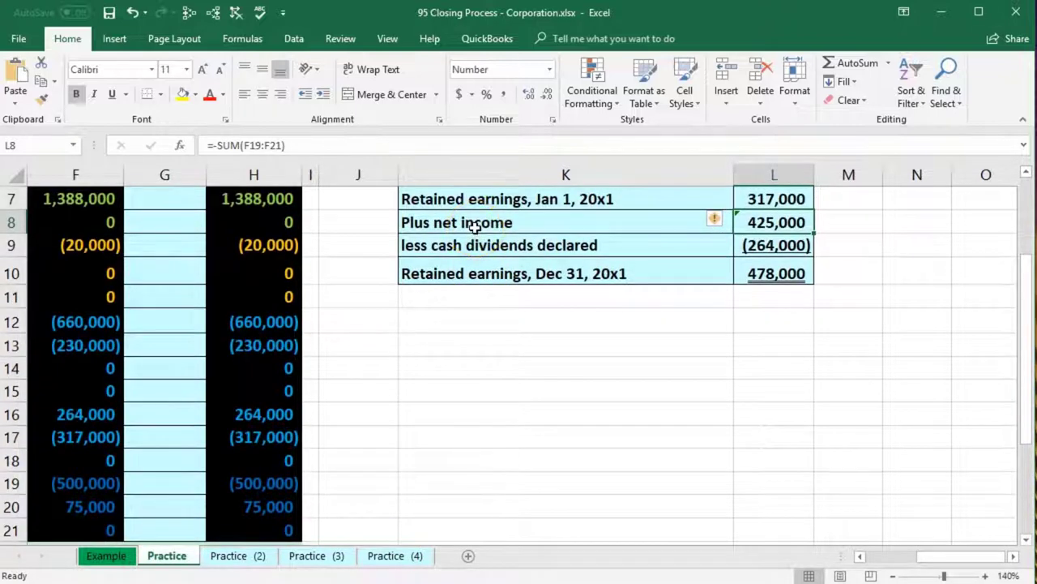
scroll(359, 403, down, 1)
scroll(372, 474, up, 1)
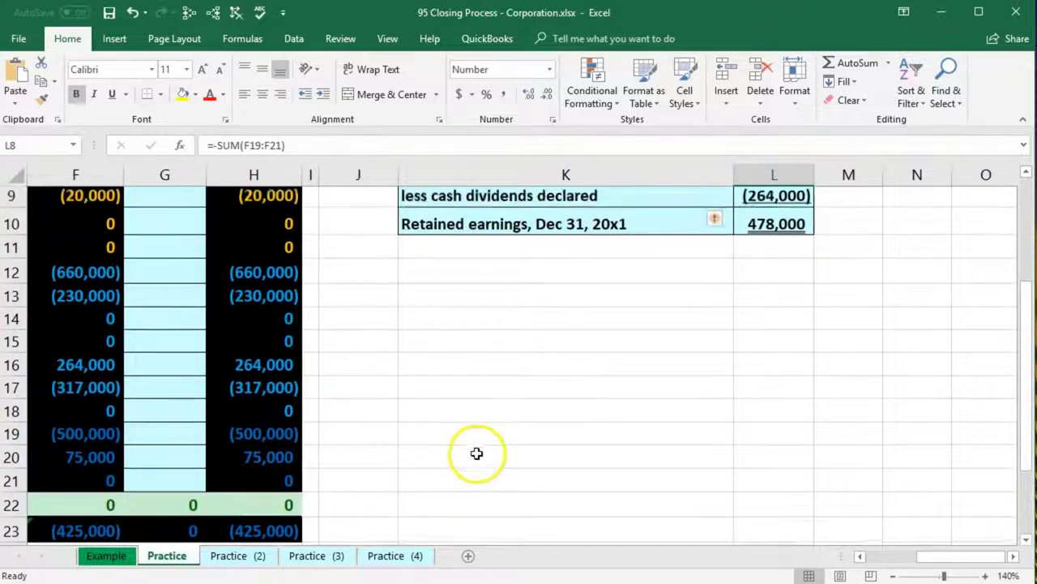
- Check the statement's cash dividends line against the trial balance Dividends row, and inspect the Dec 31 retained earnings formula
click(747, 248)
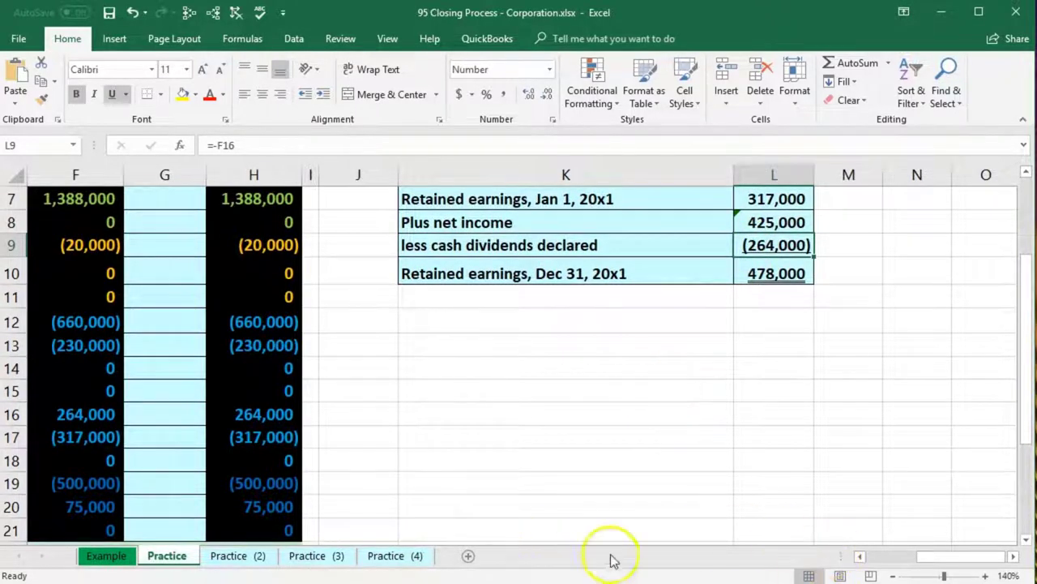
click(279, 415)
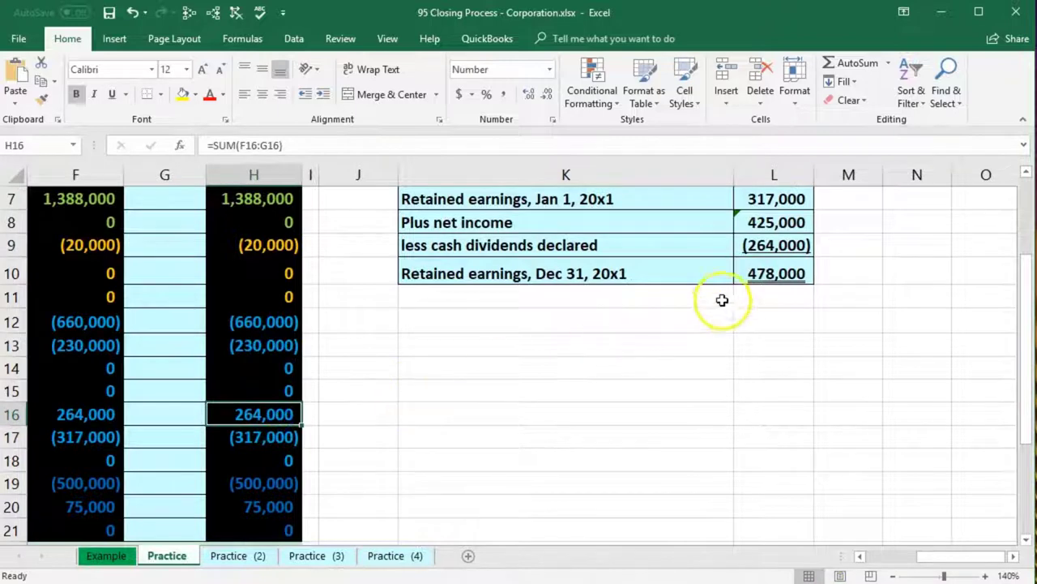
click(747, 270)
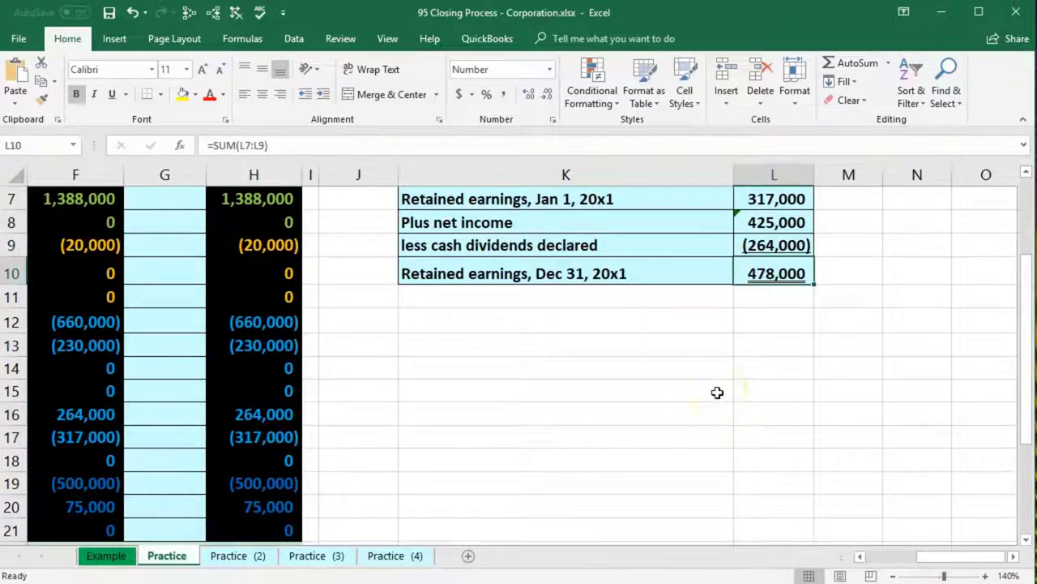
- Return to the trial balance and check the Retained earnings amount in the End Trial Balance column
scroll(717, 392, up, 1)
drag(939, 559, 891, 559)
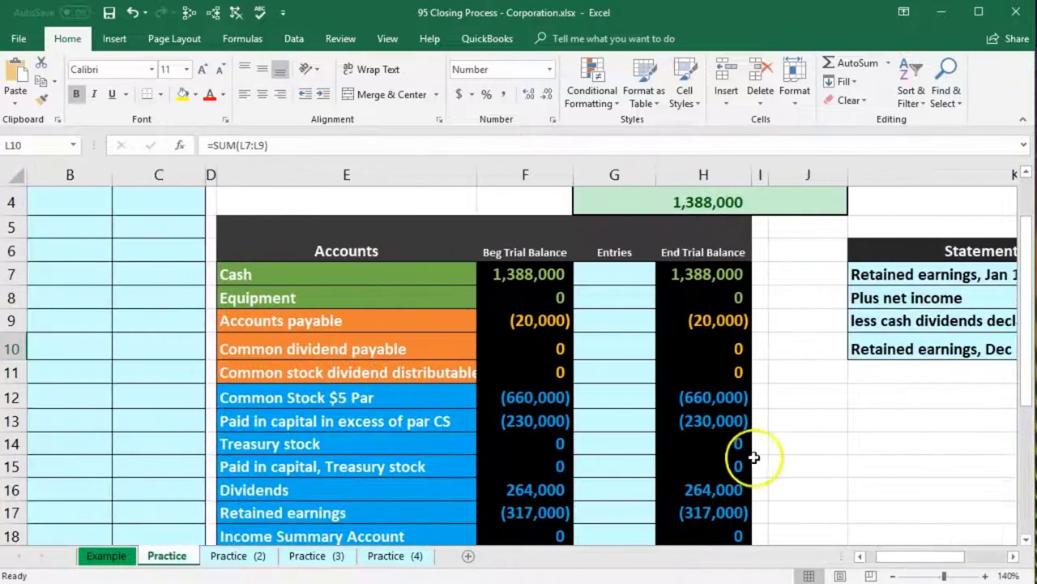
scroll(754, 458, down, 2)
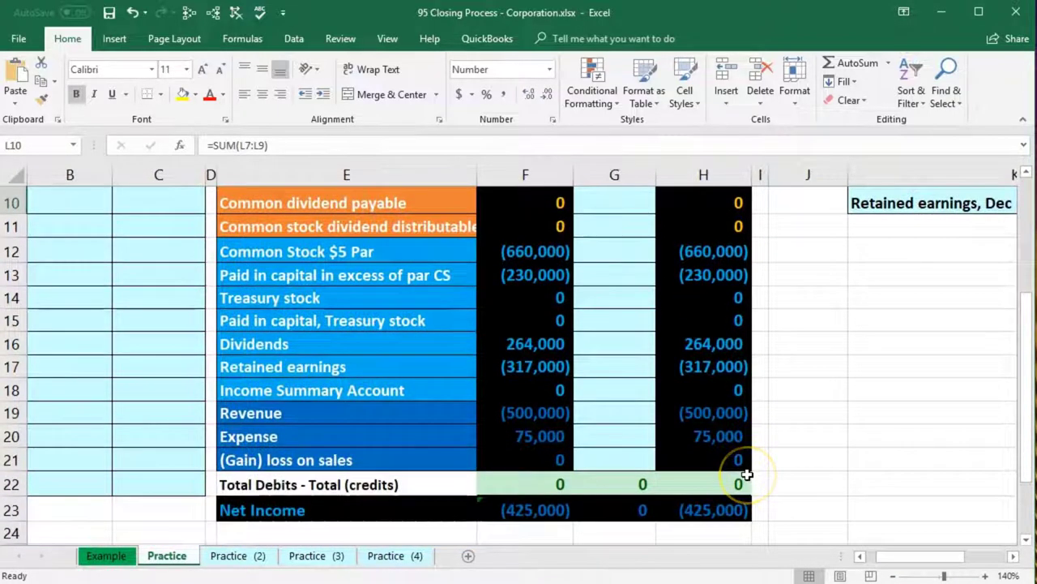
click(702, 368)
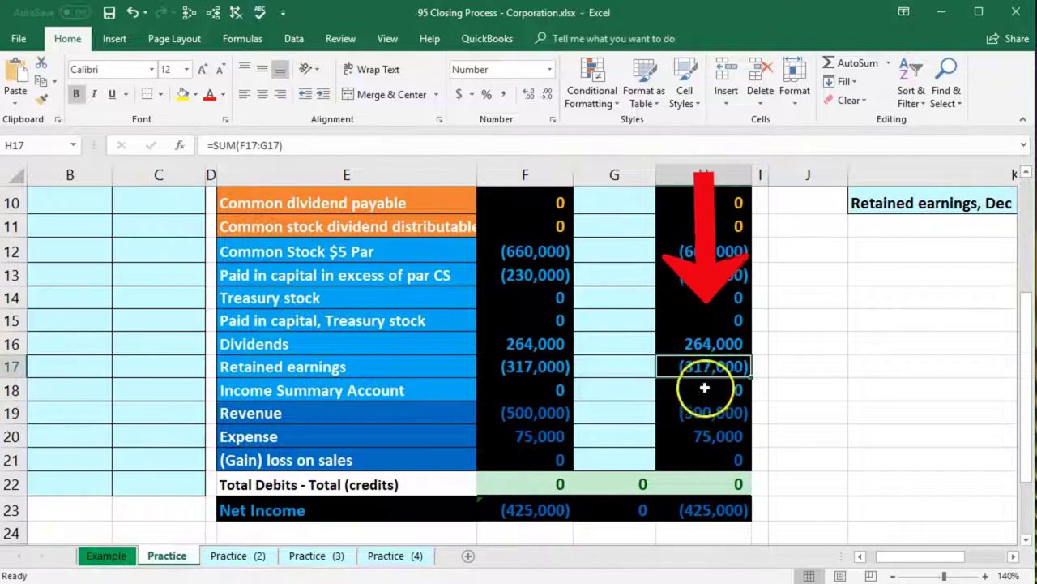
- Examine the trial balance's Dividends, Retained earnings, Income Summary Account, Revenue and Expense rows to see which balances need closing
click(705, 343)
drag(718, 411, 705, 435)
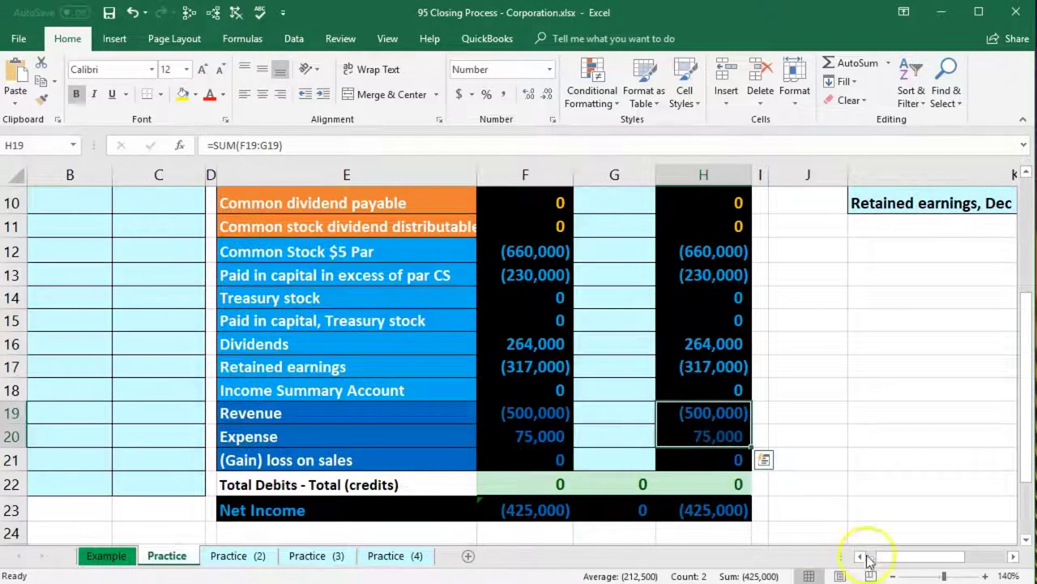
drag(894, 555, 878, 556)
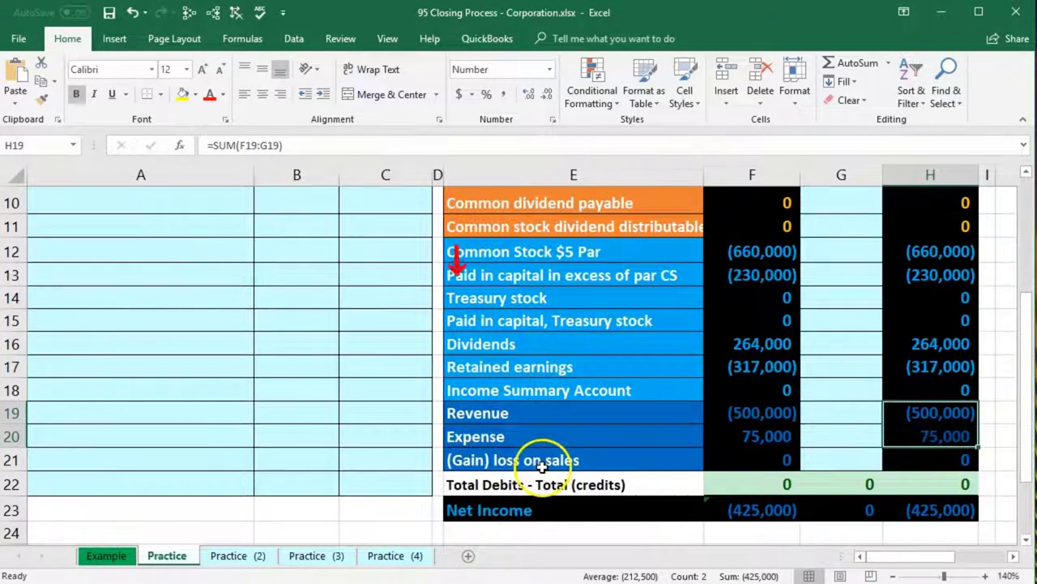
click(523, 415)
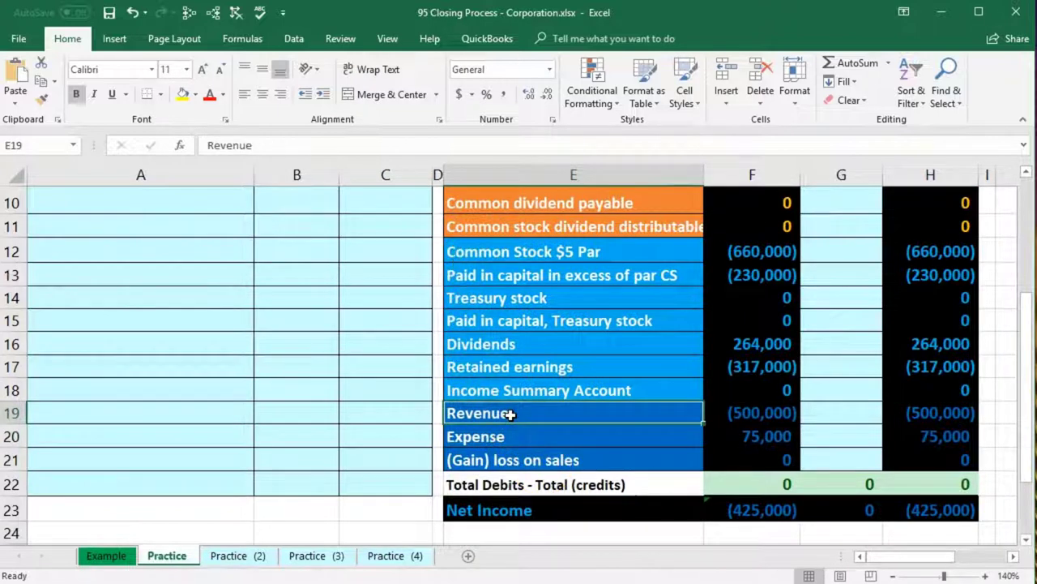
click(517, 395)
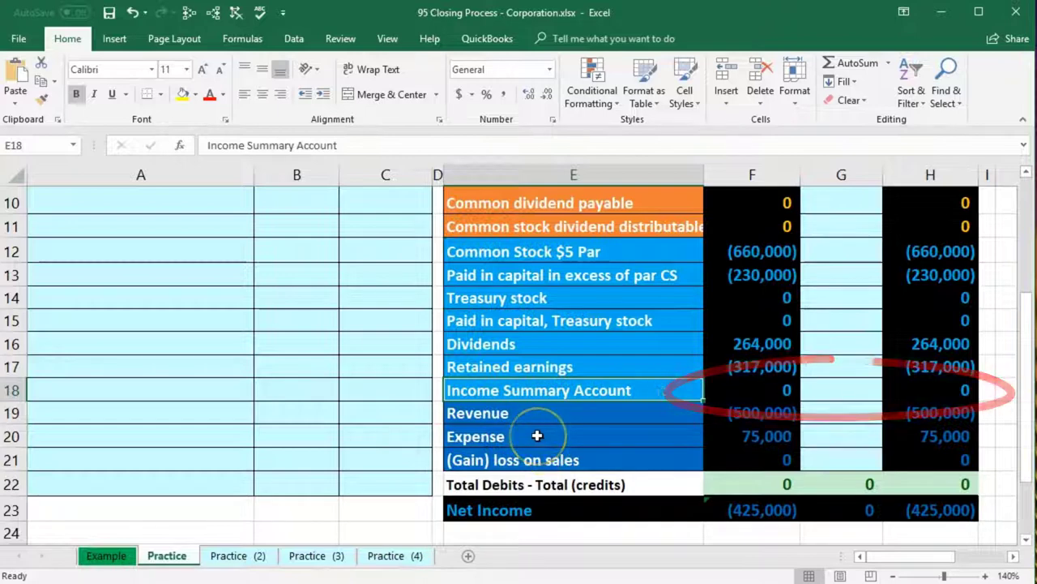
click(738, 399)
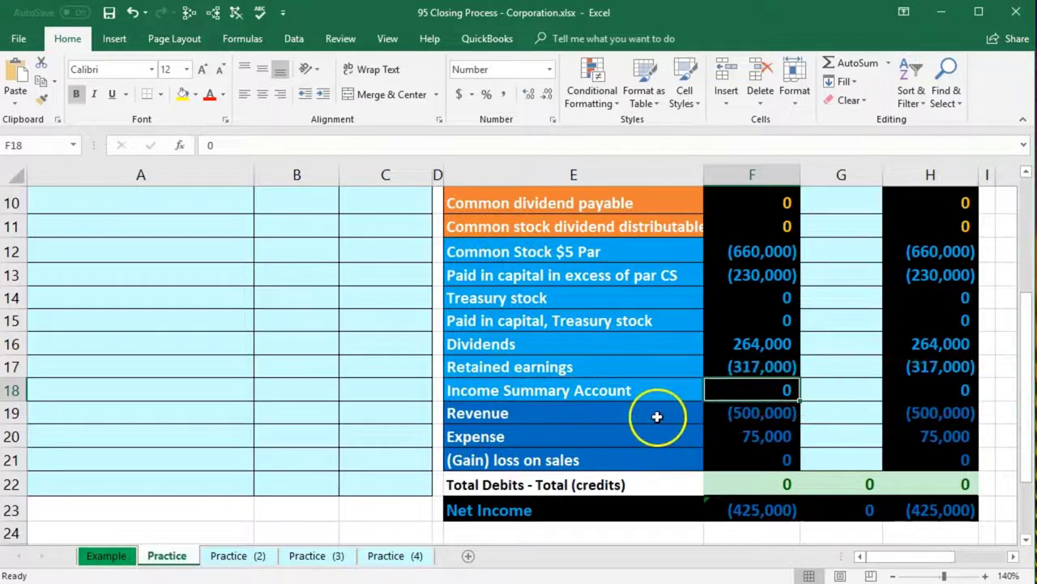
click(695, 413)
click(721, 412)
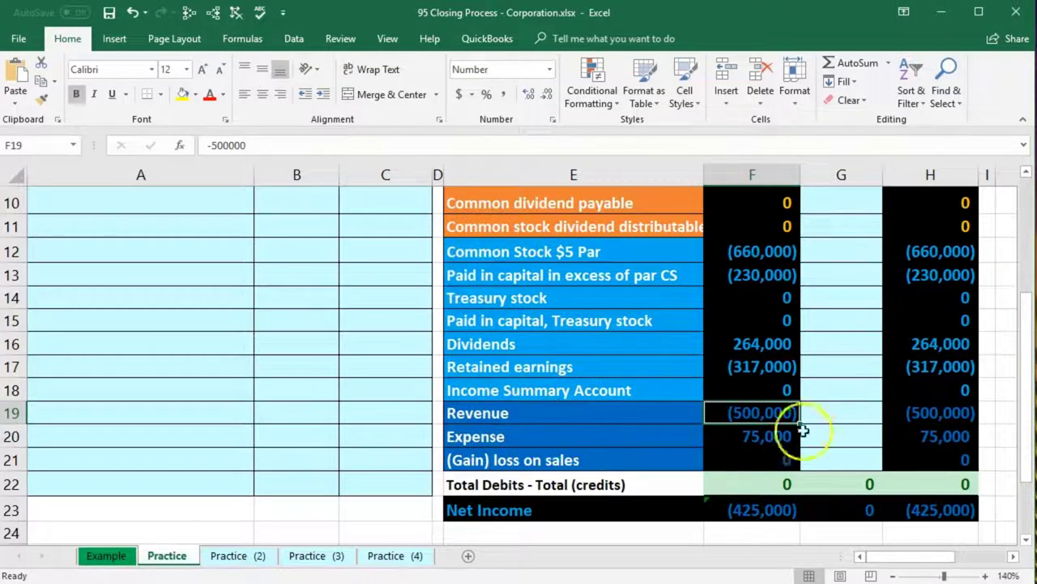
drag(919, 413, 911, 442)
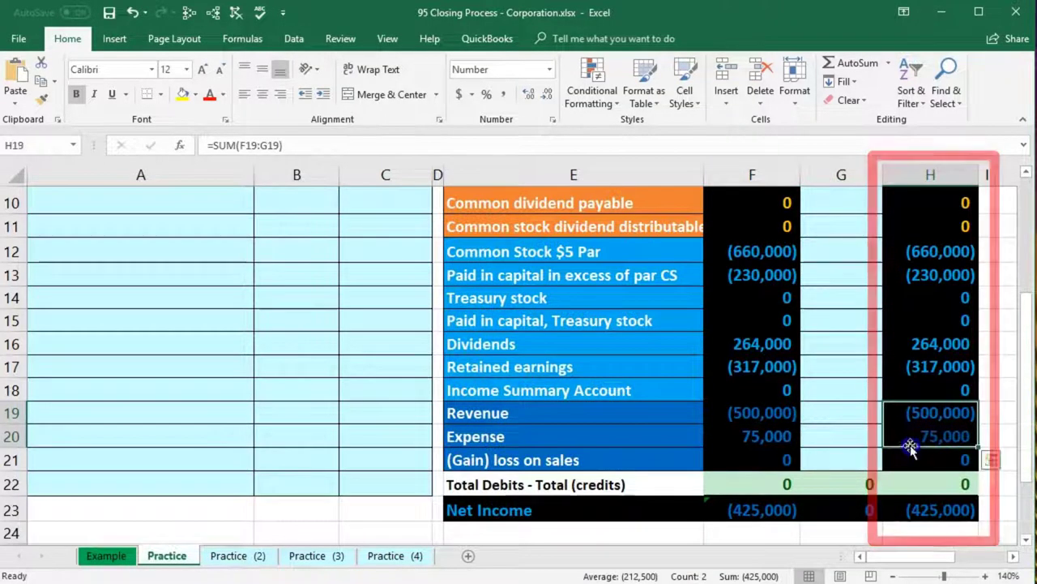
click(895, 344)
click(894, 369)
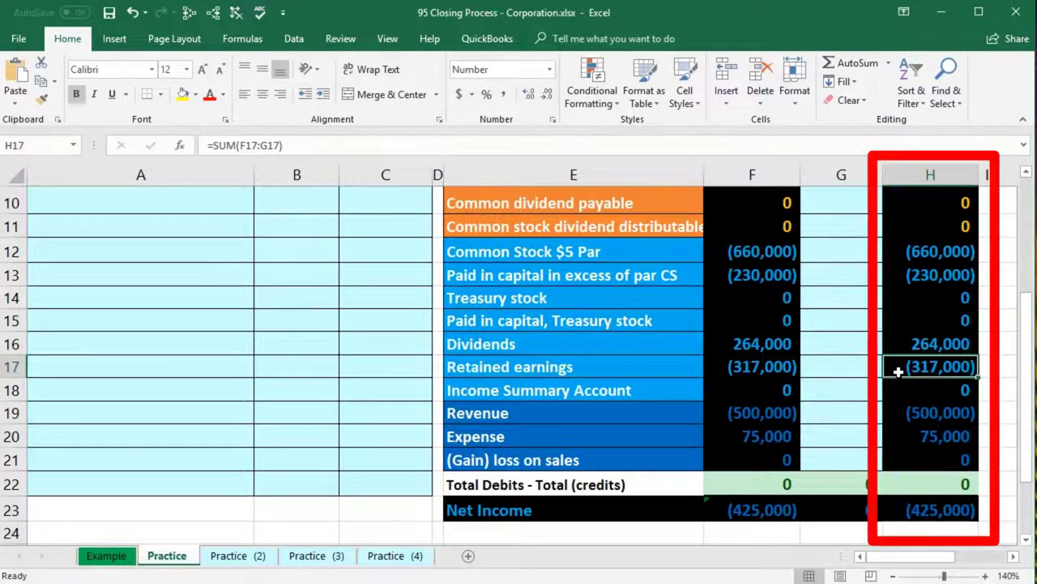
- Copy the Revenue account name from the trial balance into cell A2 of the journal as values only
click(514, 390)
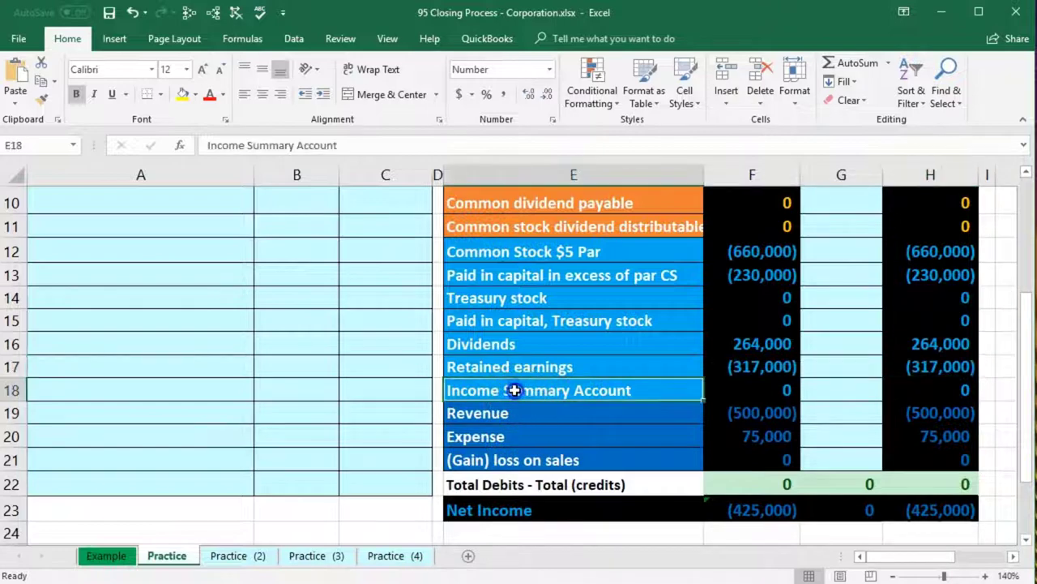
right_click(515, 390)
click(486, 415)
click(486, 415)
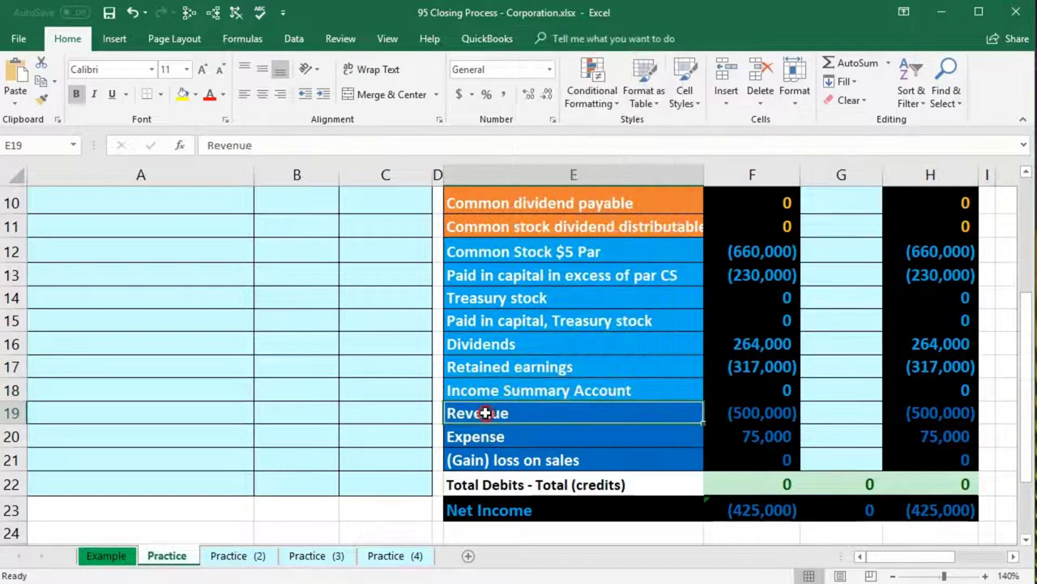
right_click(486, 415)
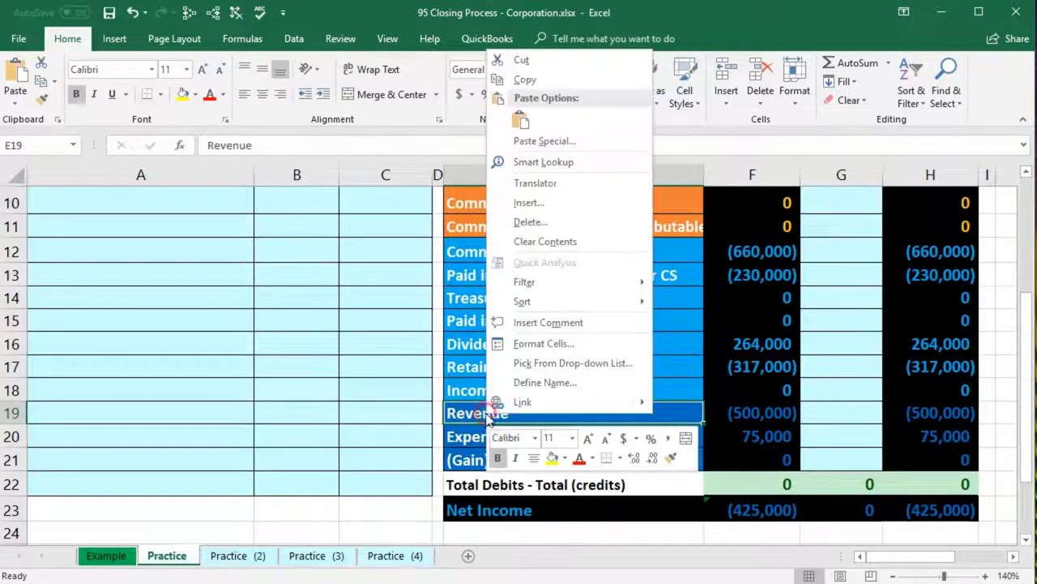
click(504, 79)
scroll(183, 364, up, 3)
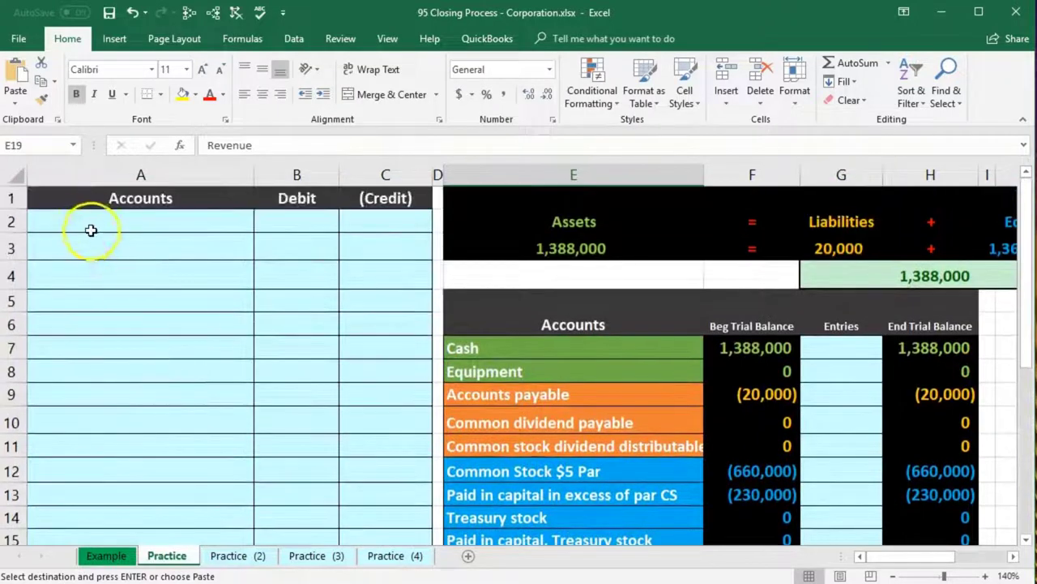
click(88, 214)
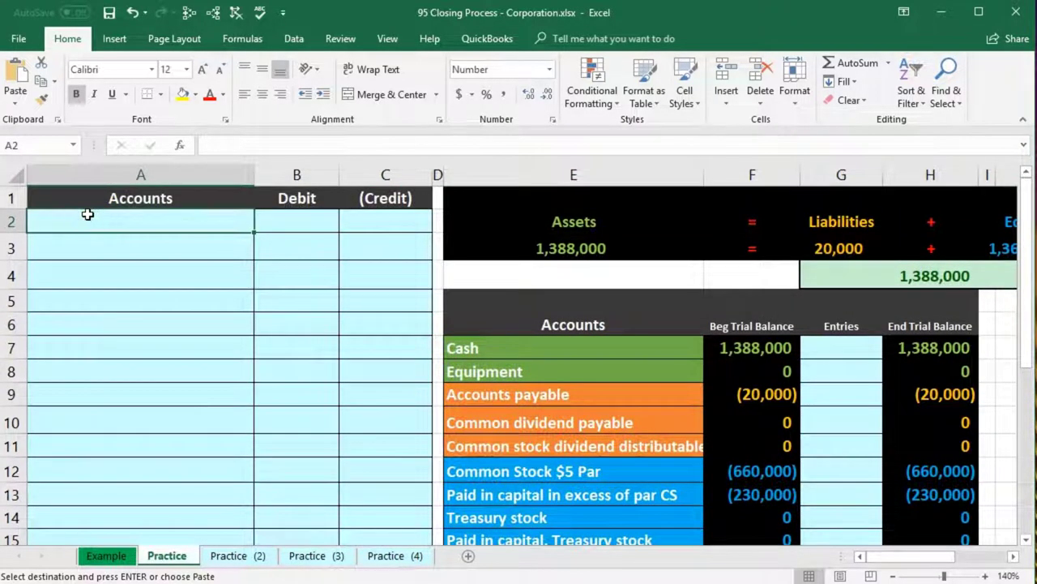
right_click(87, 214)
click(154, 286)
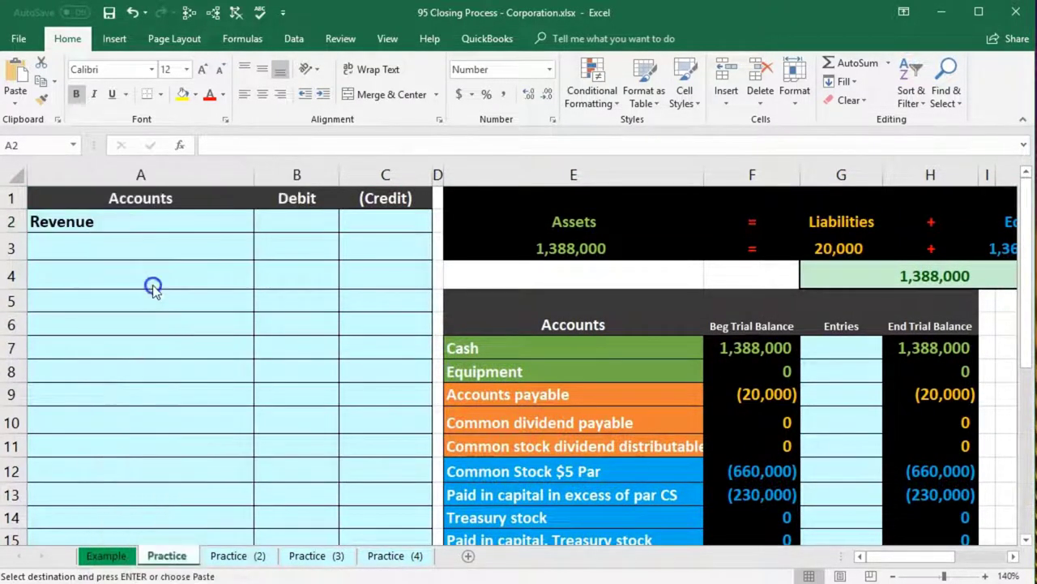
- Enter 500,000 as the debit for Revenue in cell B2
scroll(204, 317, down, 1)
scroll(320, 429, down, 1)
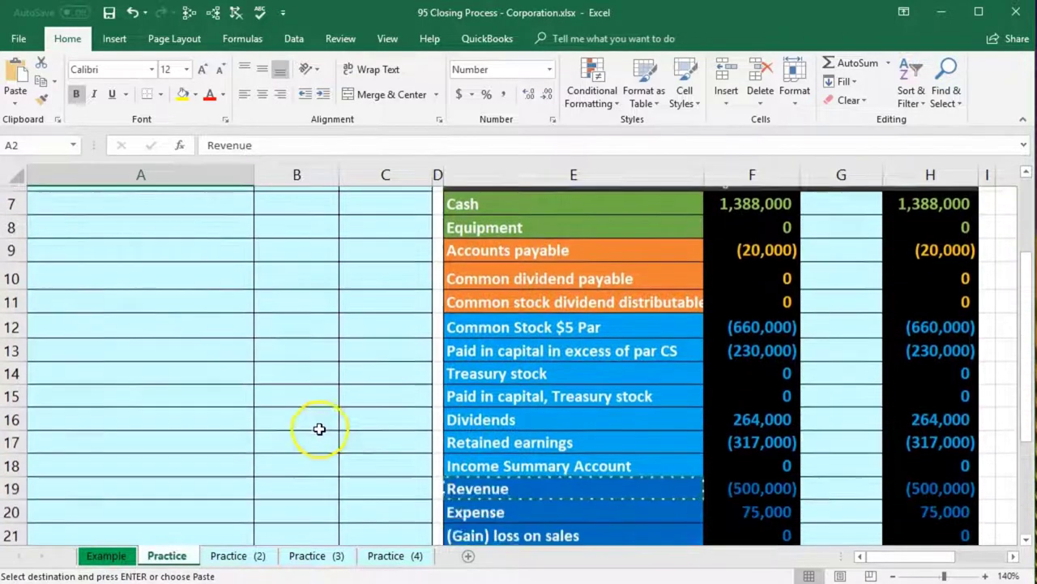
scroll(353, 435, up, 1)
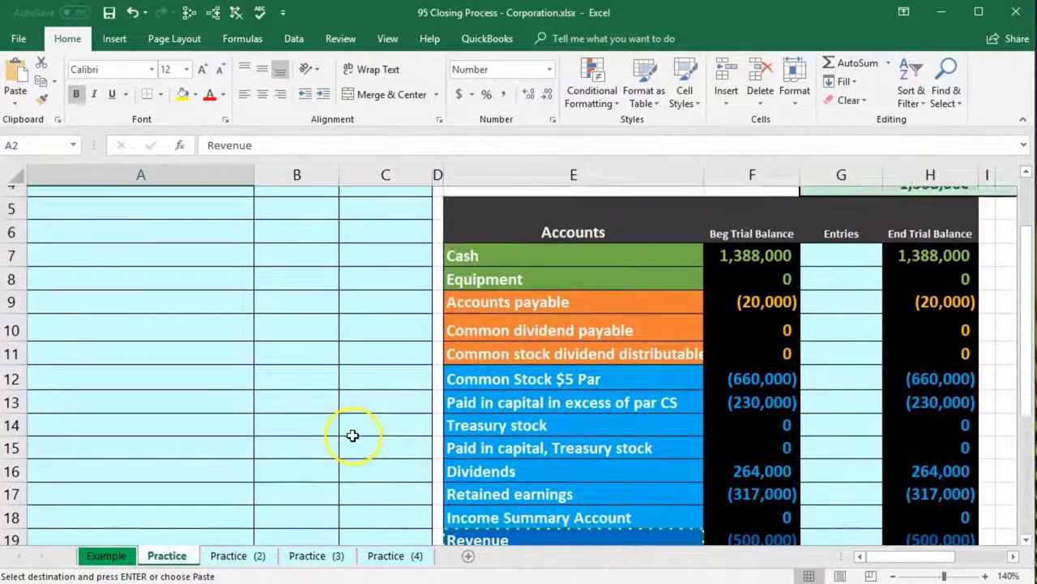
scroll(353, 436, up, 2)
click(297, 221)
text(5)
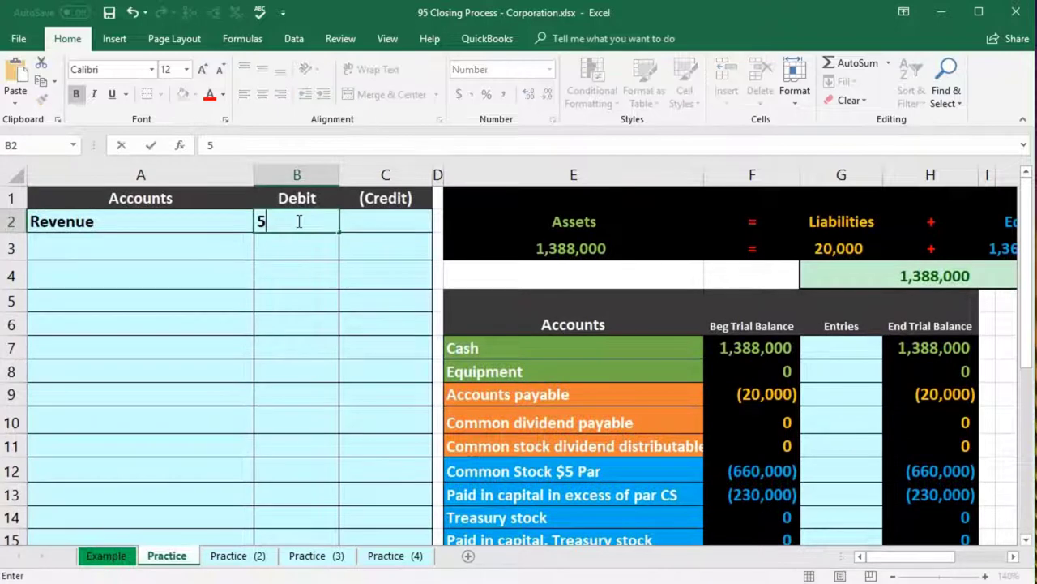
key(Return)
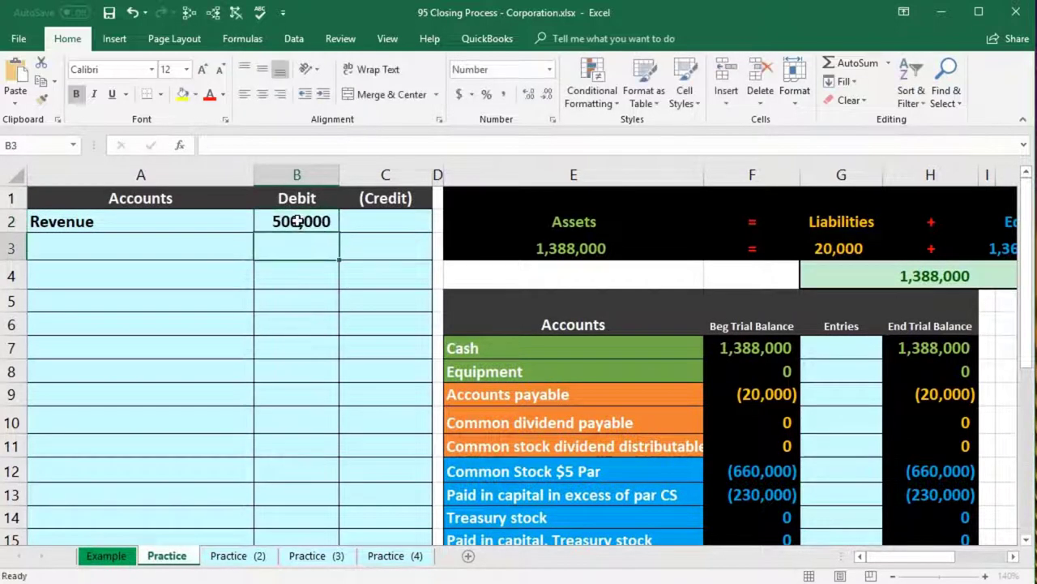
- Enter the offsetting credit in cell C3 as the formula -B2
key(Right)
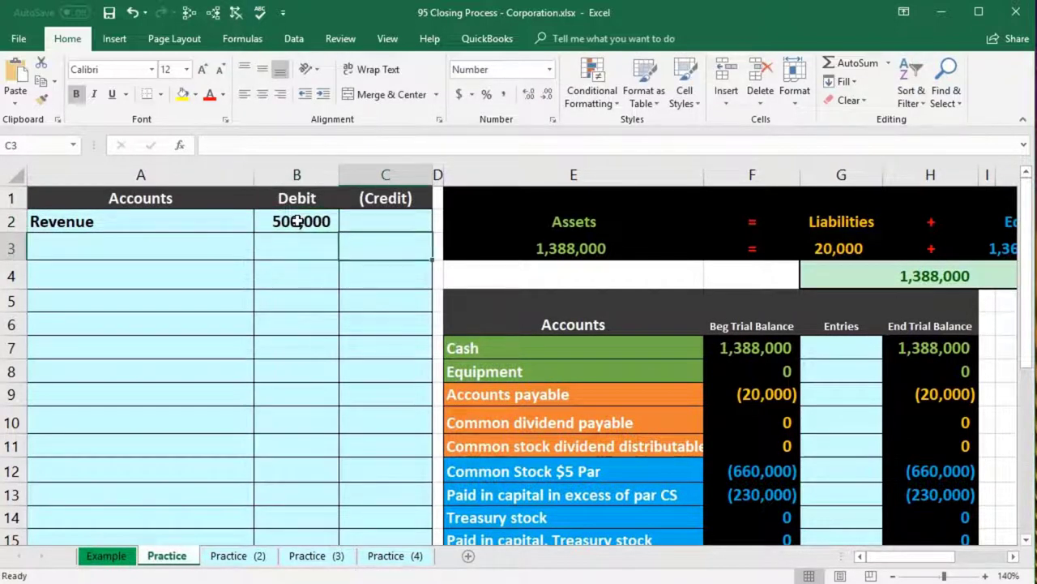
text(-)
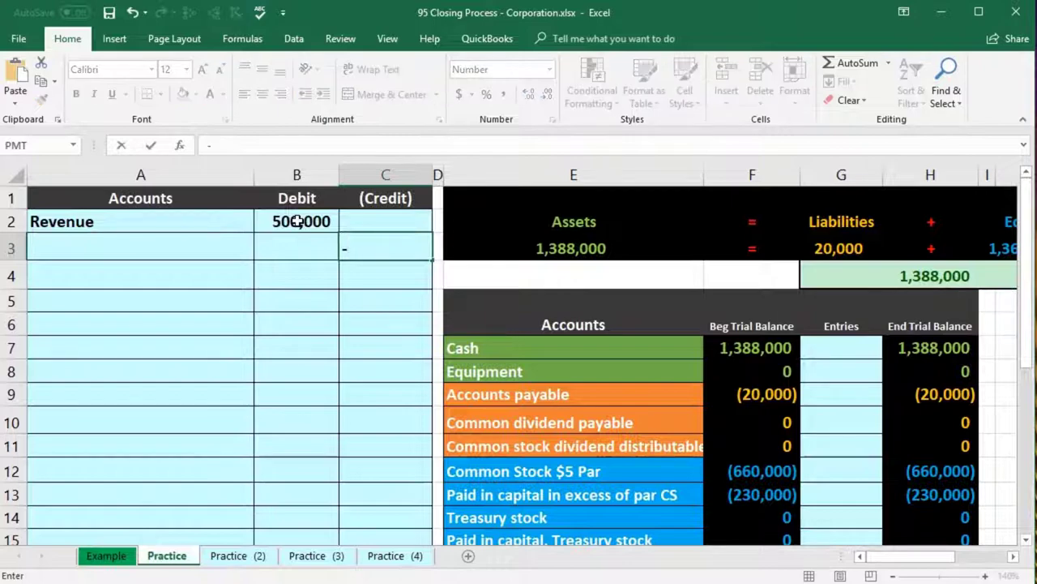
click(297, 221)
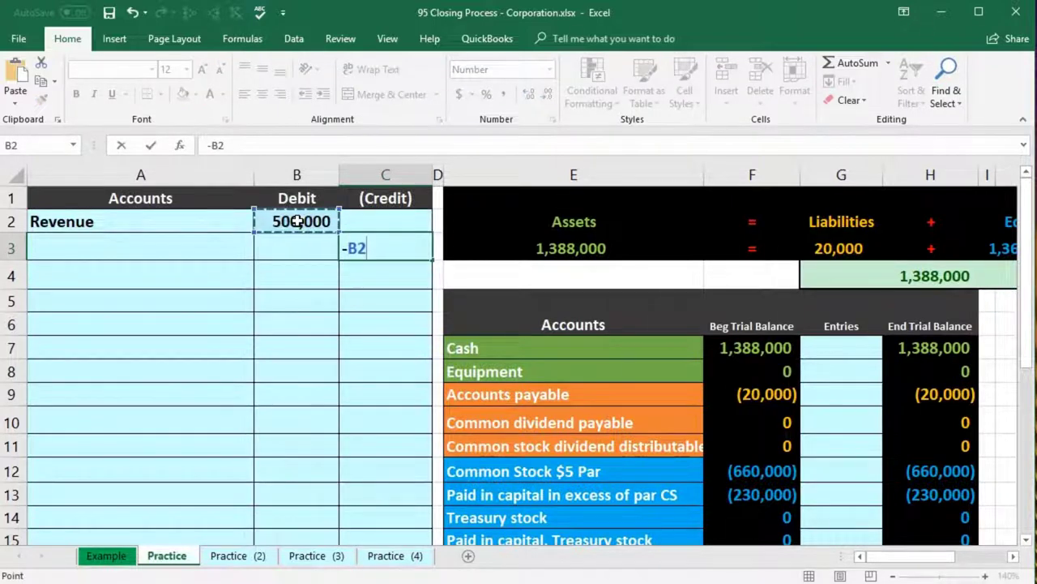
key(Return)
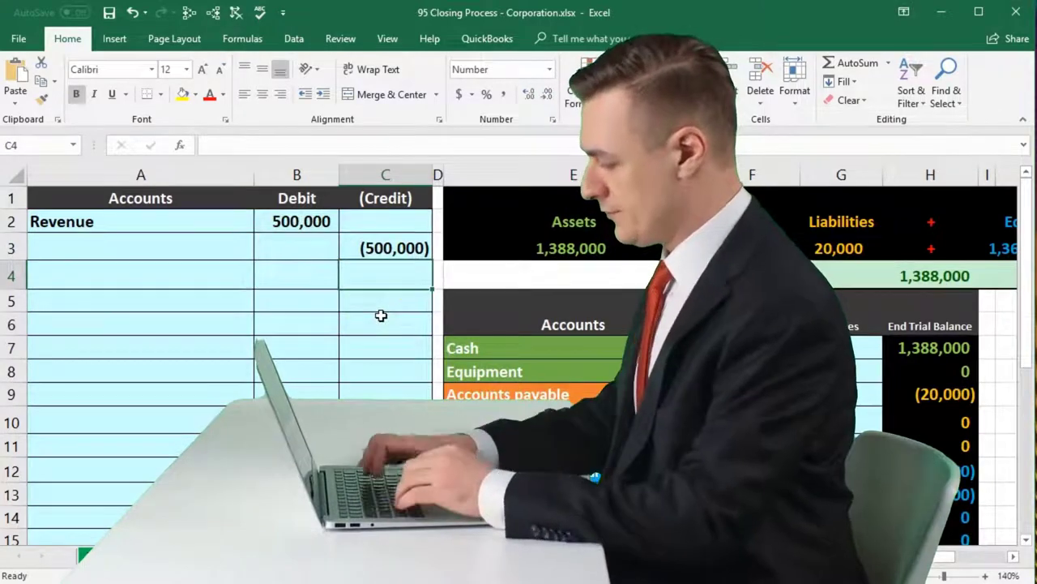
- Copy the Income Summary Account name from the trial balance into cell A3 of the journal as values only
scroll(381, 315, down, 1)
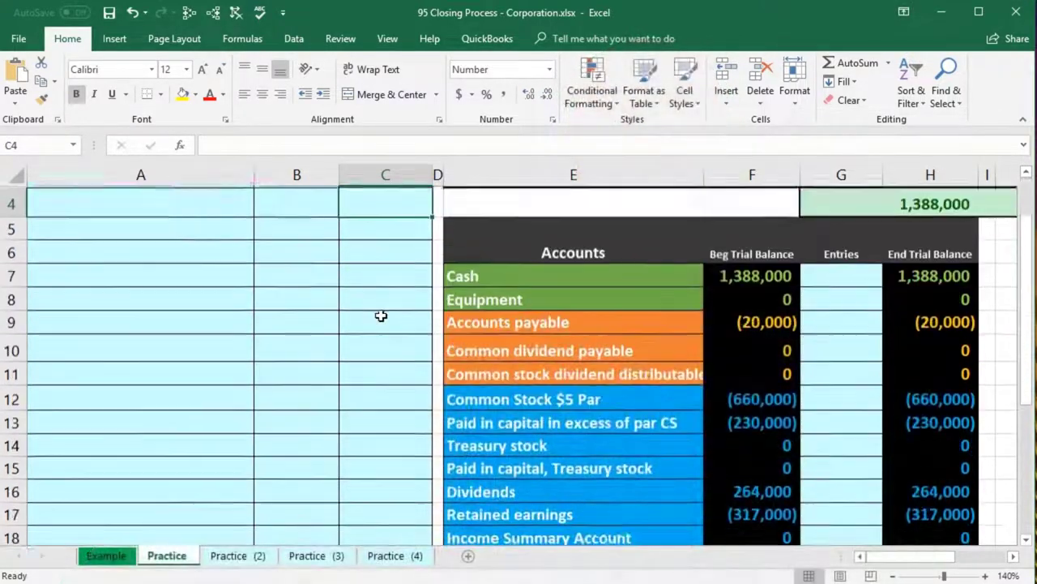
scroll(381, 316, down, 1)
click(656, 460)
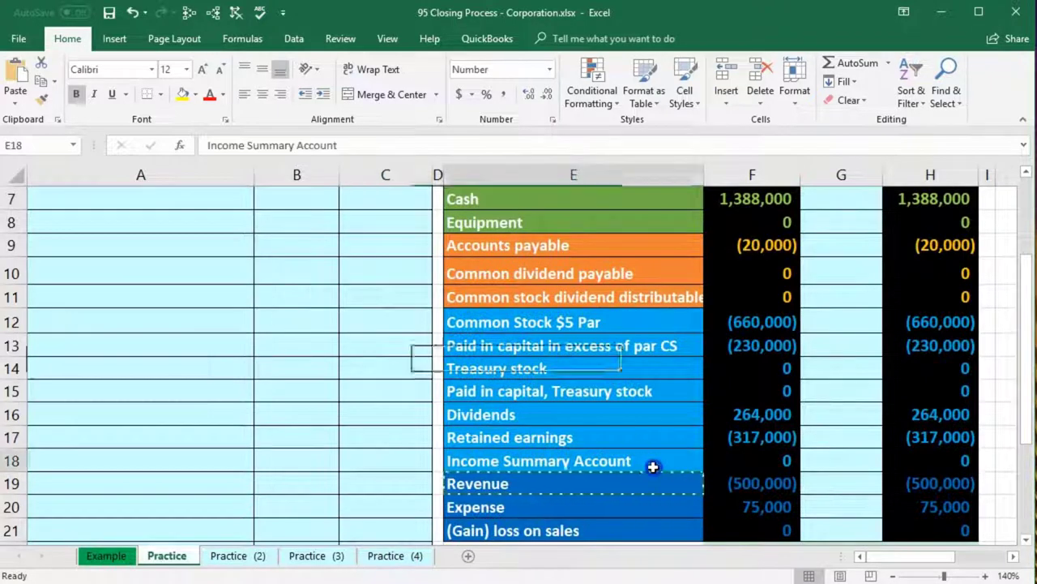
click(651, 444)
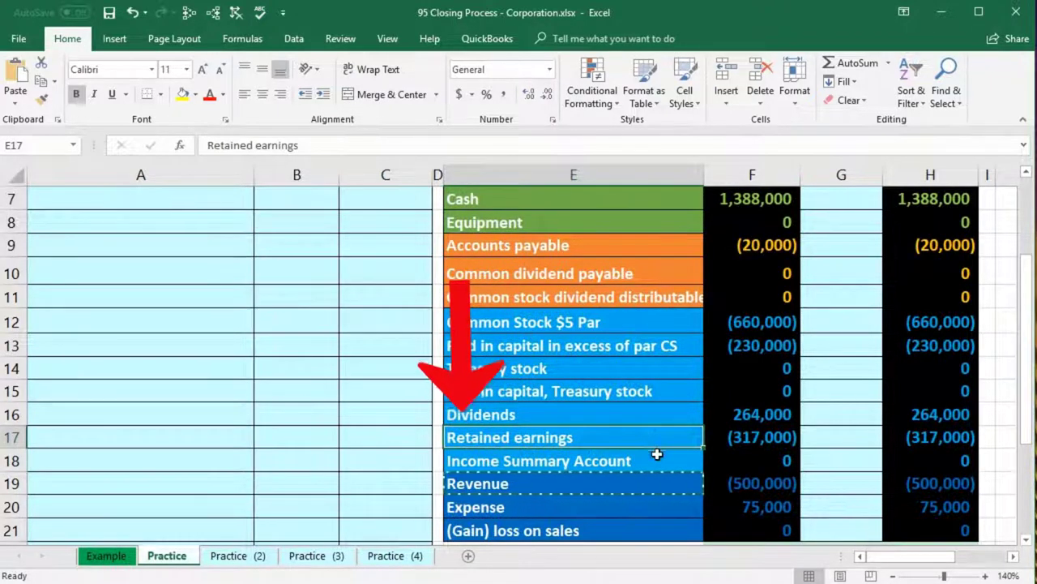
click(656, 455)
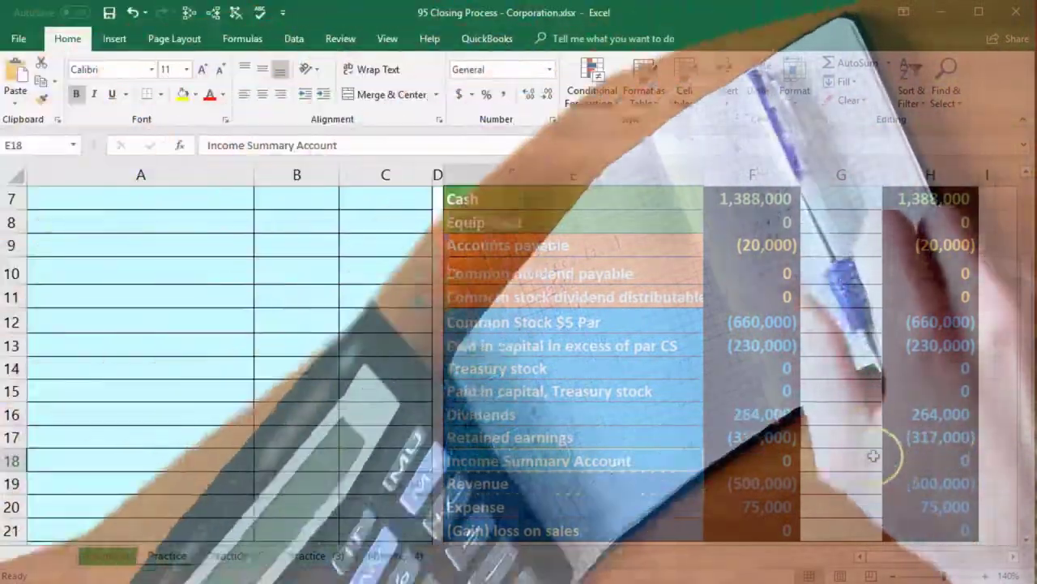
drag(701, 453, 695, 474)
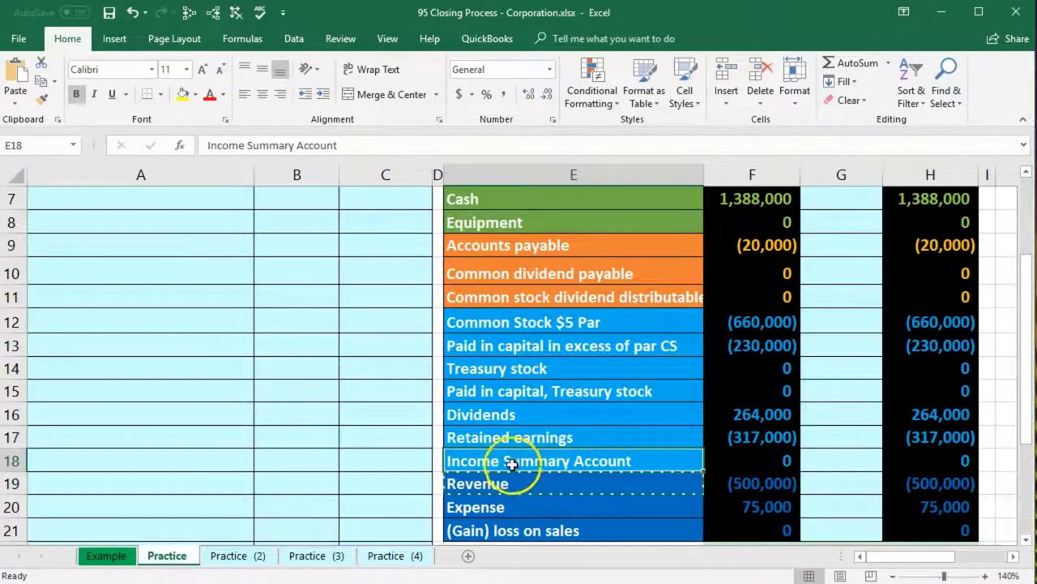
right_click(507, 460)
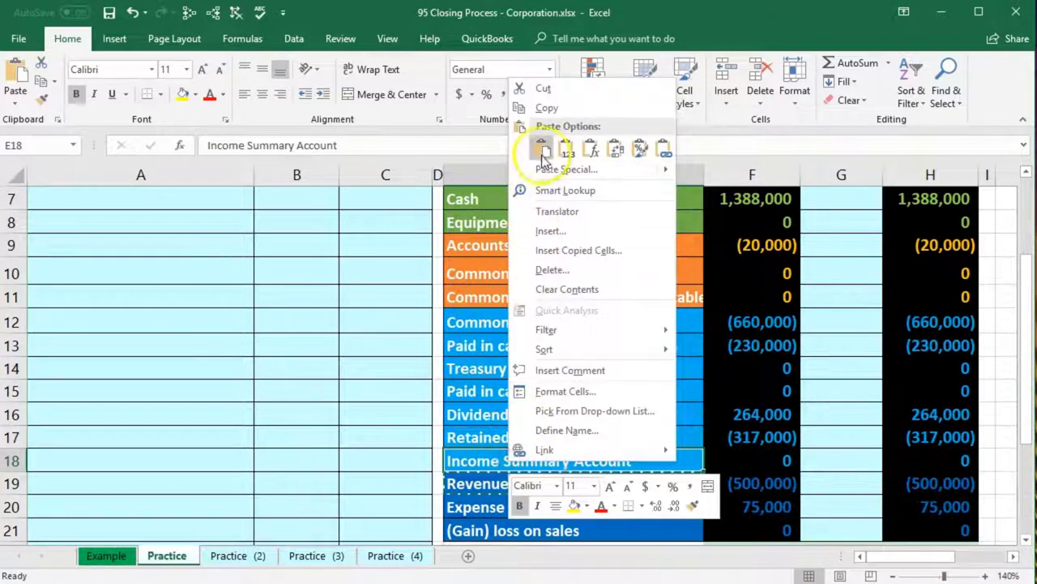
click(544, 109)
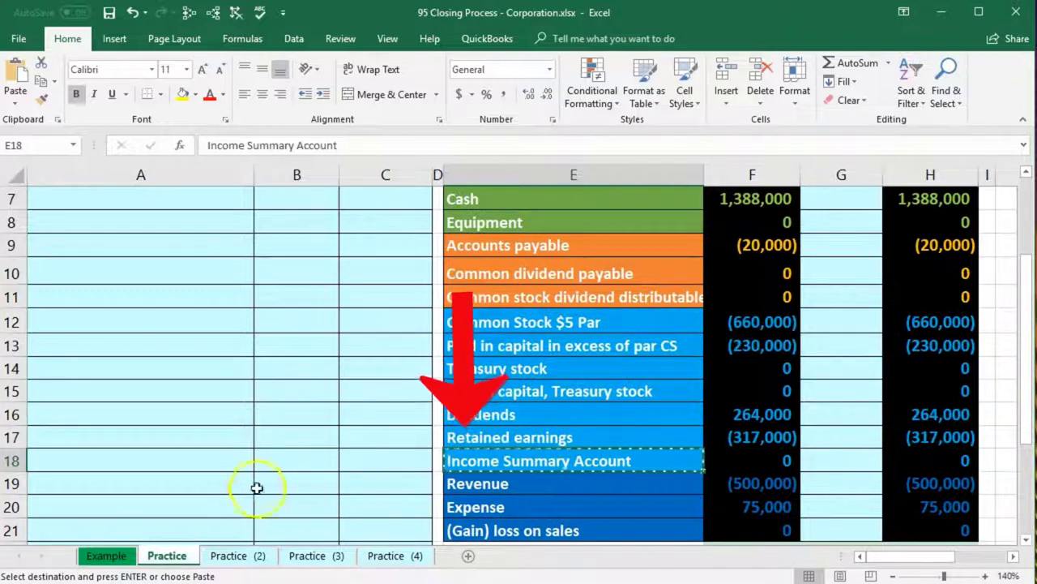
click(204, 487)
scroll(205, 487, up, 2)
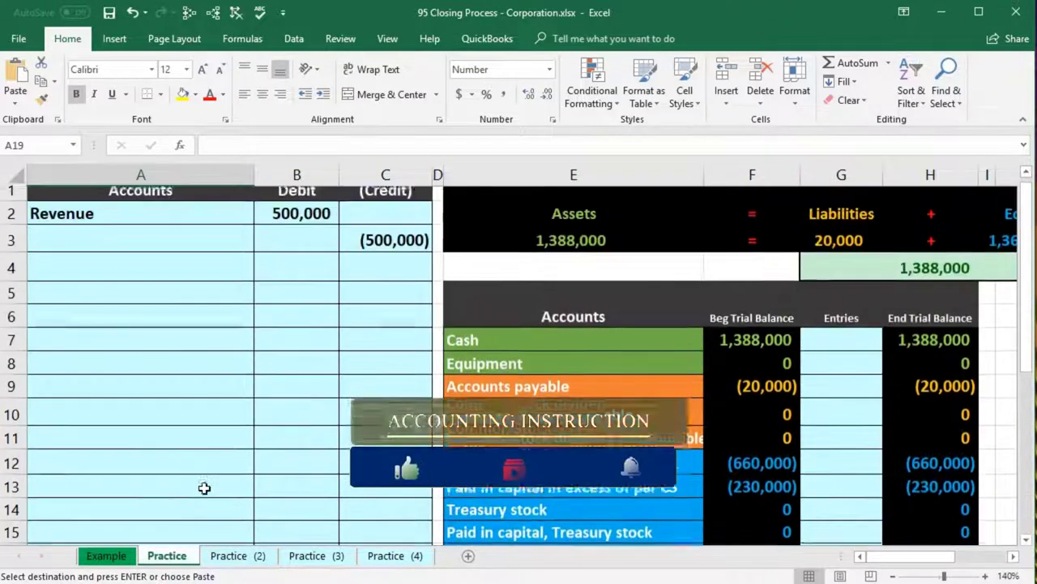
click(134, 249)
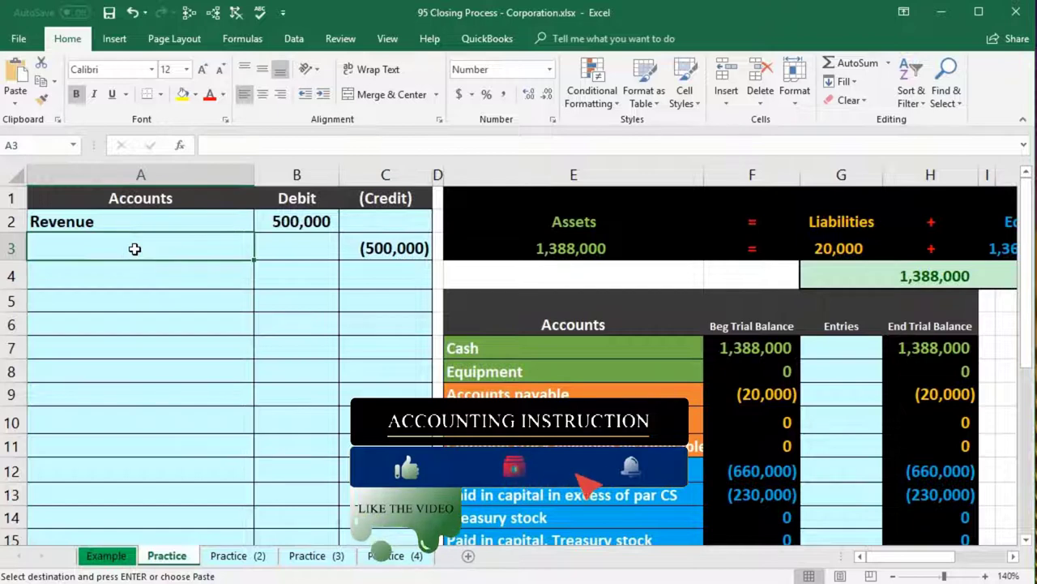
right_click(135, 249)
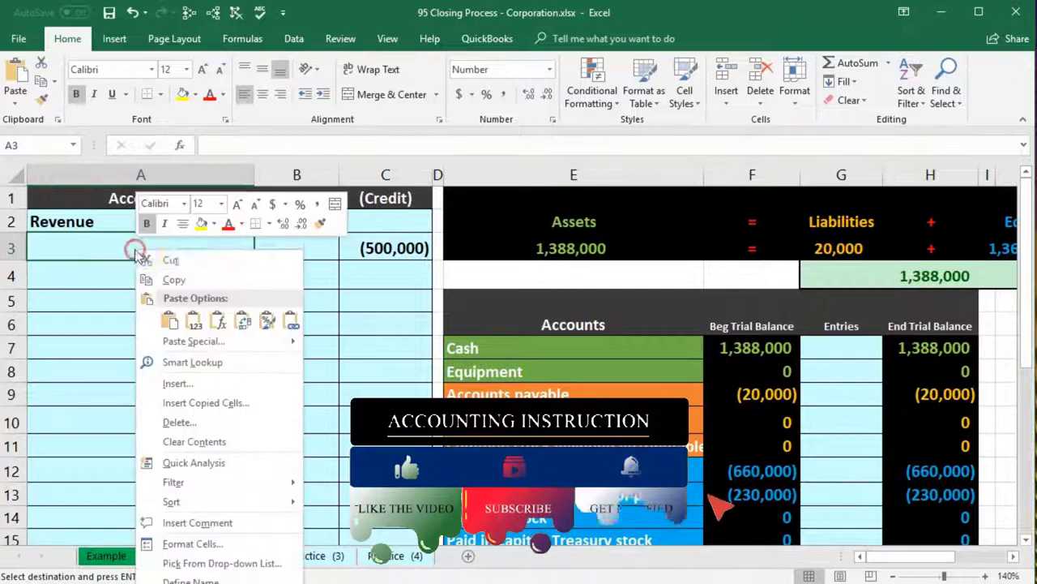
click(194, 321)
click(194, 323)
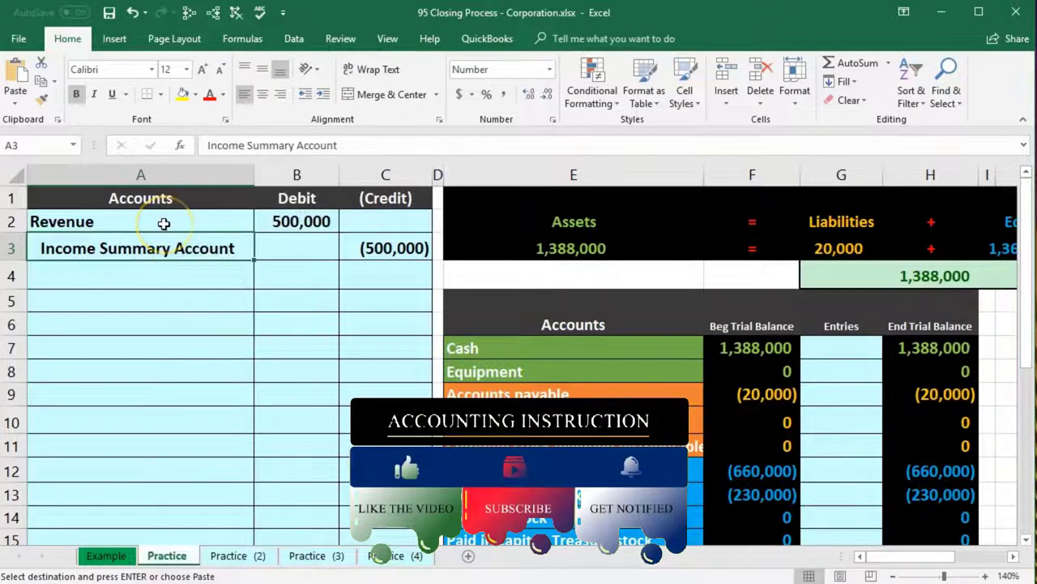
- Compare the journal's Revenue debit line with the Revenue row in the Beg Trial Balance column
drag(235, 218, 301, 218)
scroll(557, 385, down, 1)
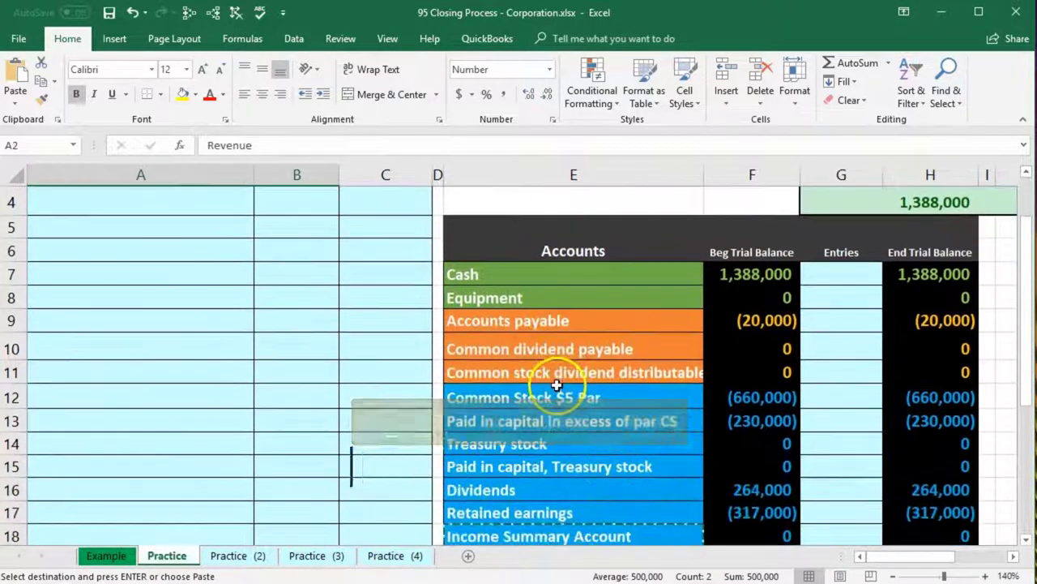
scroll(556, 385, down, 1)
drag(560, 485, 749, 483)
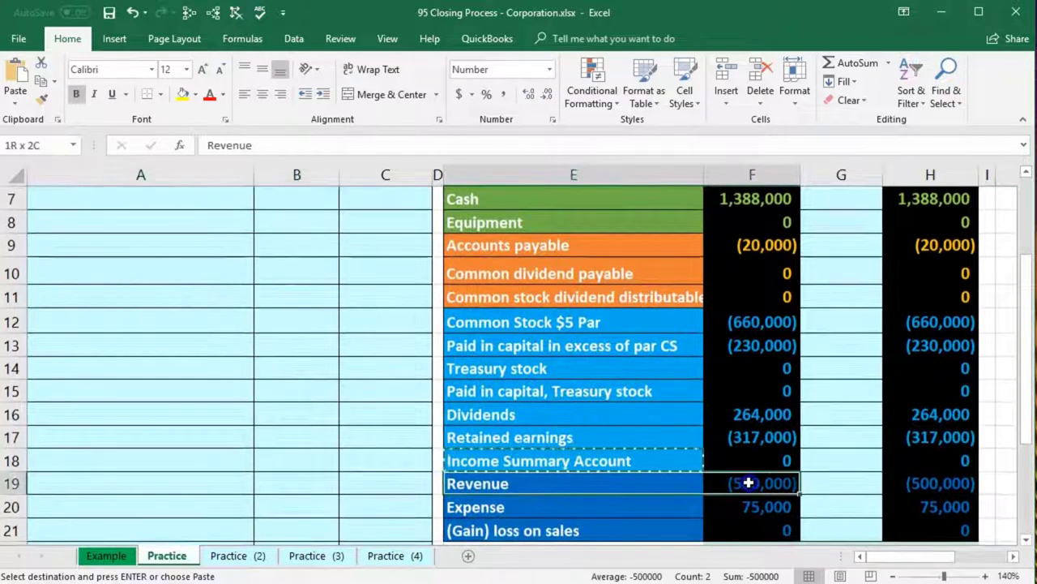
- Post the Revenue debit in Entries cell G19 as the formula =B2, and check the Revenue ending balance and the debit-credit total
click(812, 488)
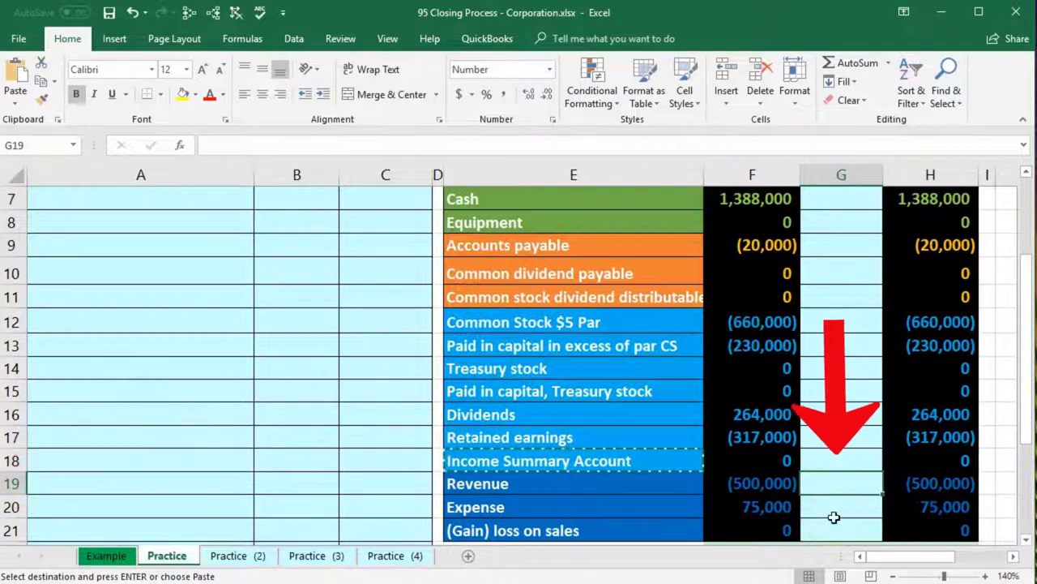
text(=)
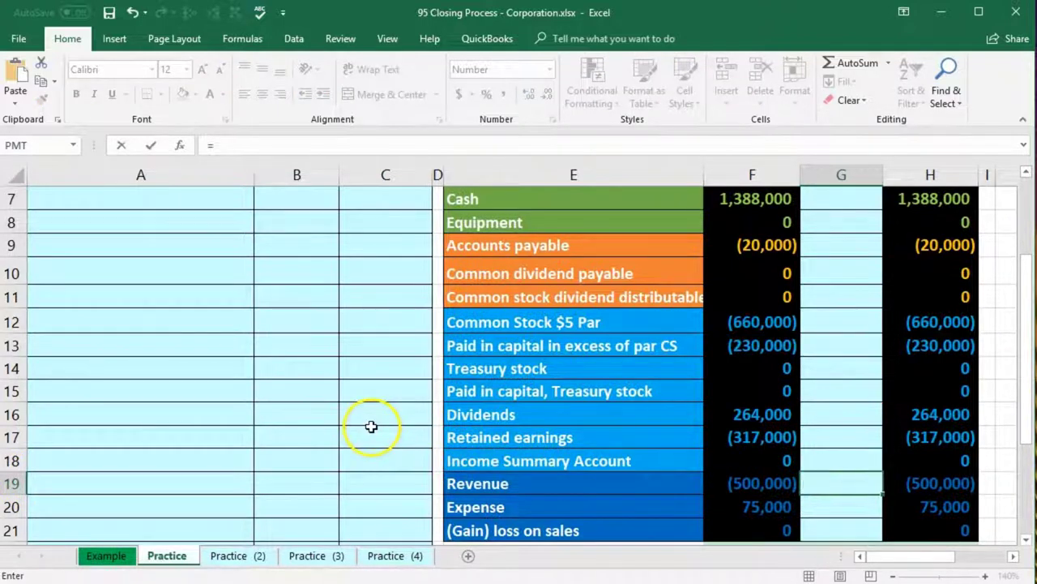
scroll(370, 426, up, 2)
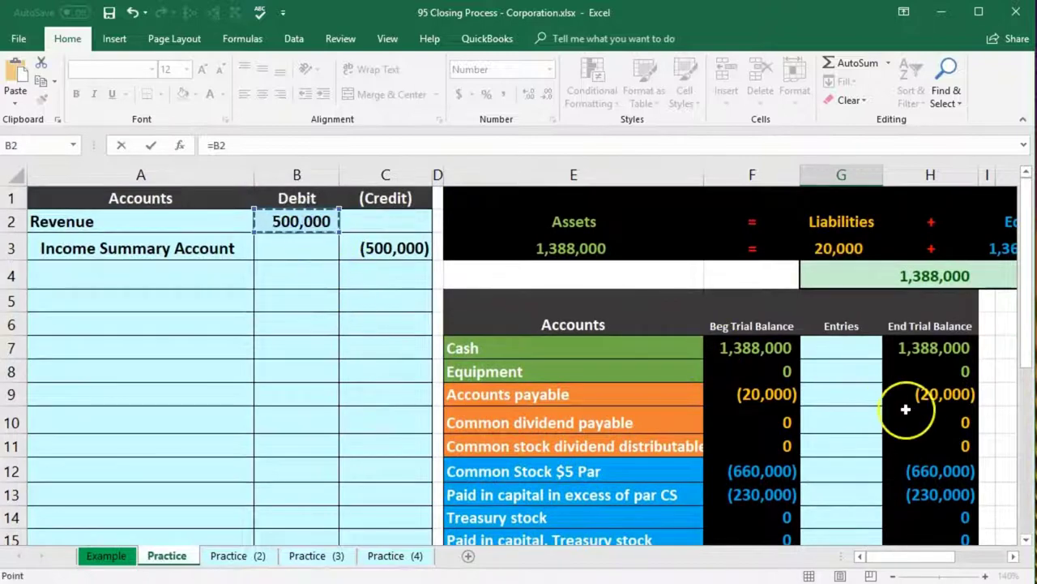
key(Return)
scroll(908, 410, down, 1)
click(792, 434)
click(948, 430)
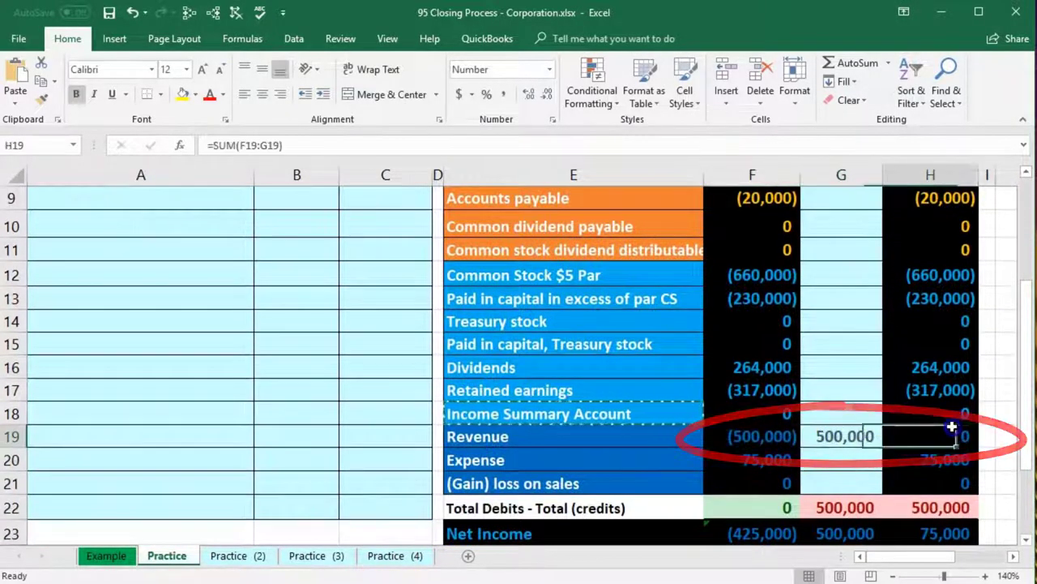
click(933, 507)
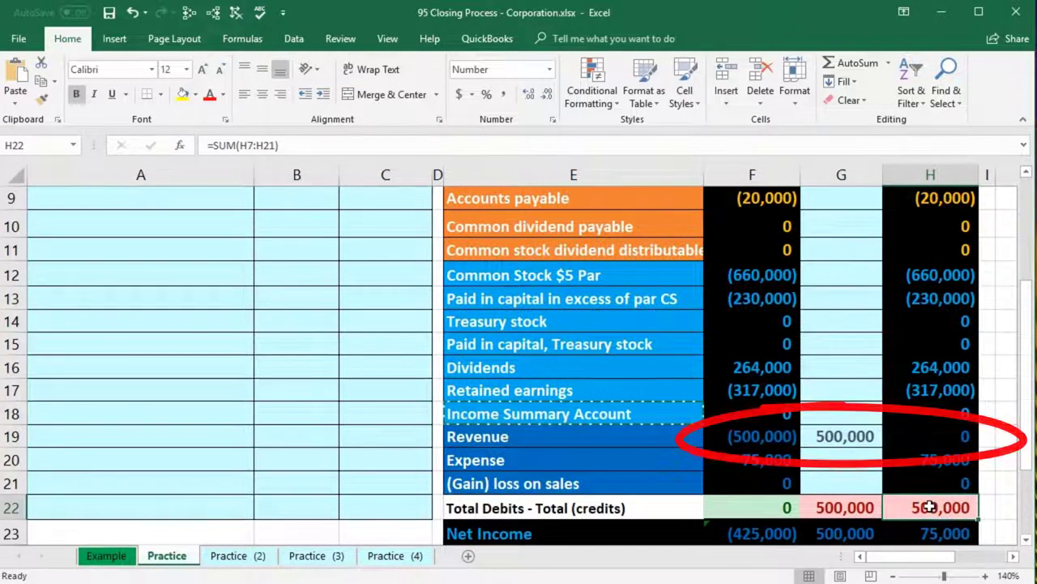
- Post the Income Summary Account credit in Entries cell G18 as the formula =C3
scroll(221, 440, up, 3)
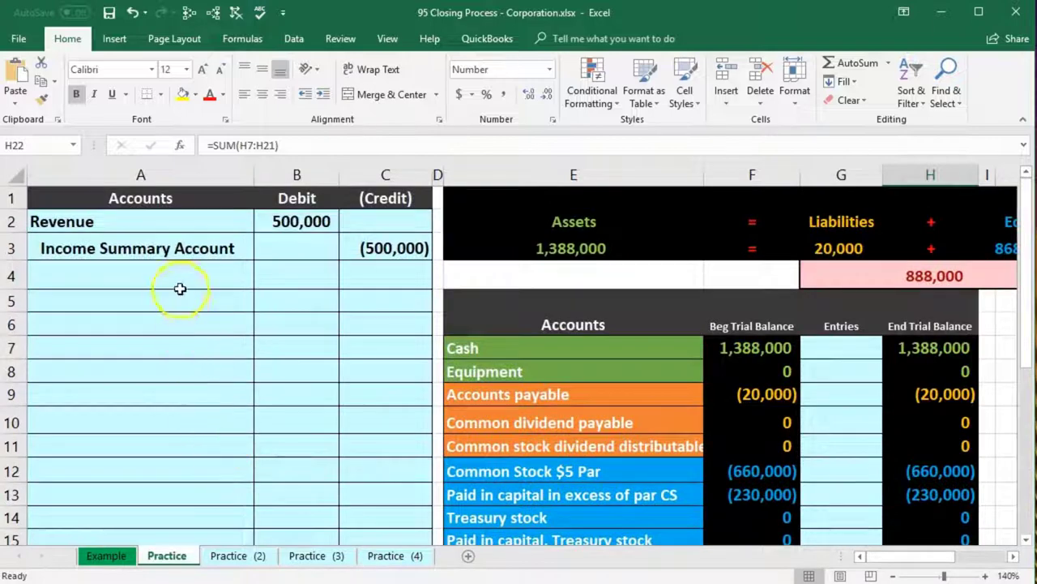
drag(178, 248, 395, 240)
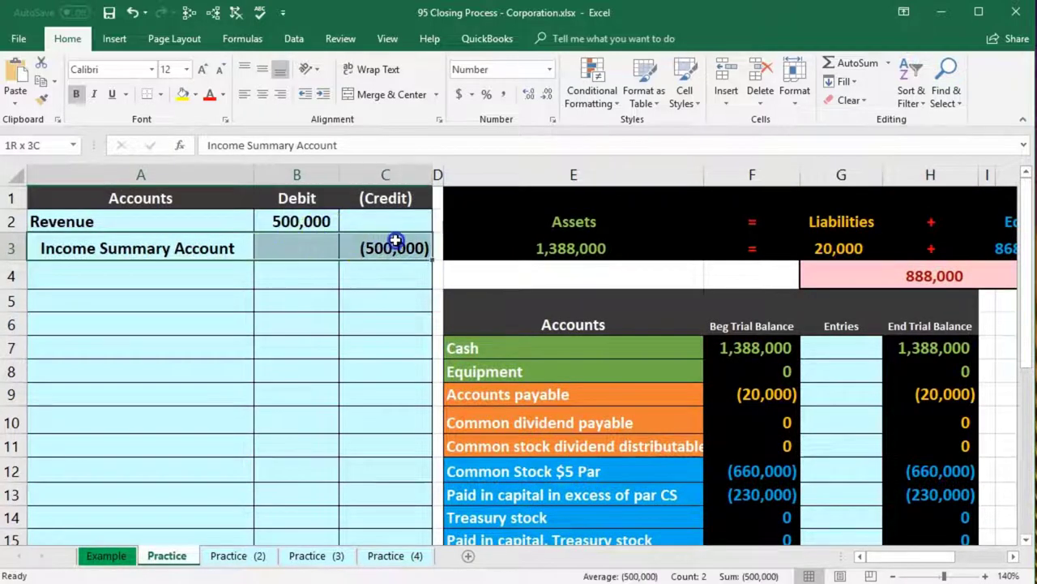
scroll(740, 370, down, 3)
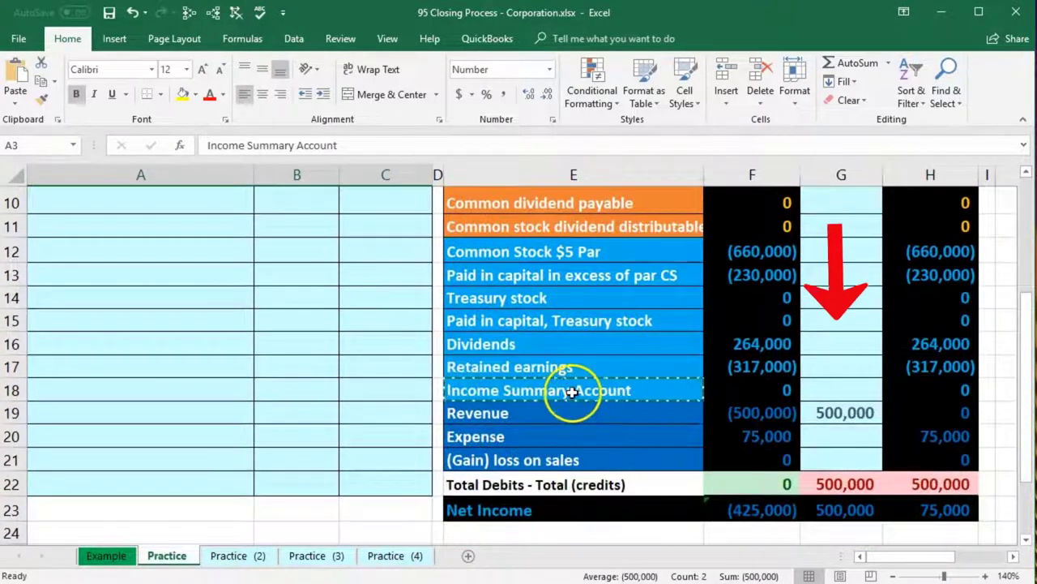
click(574, 392)
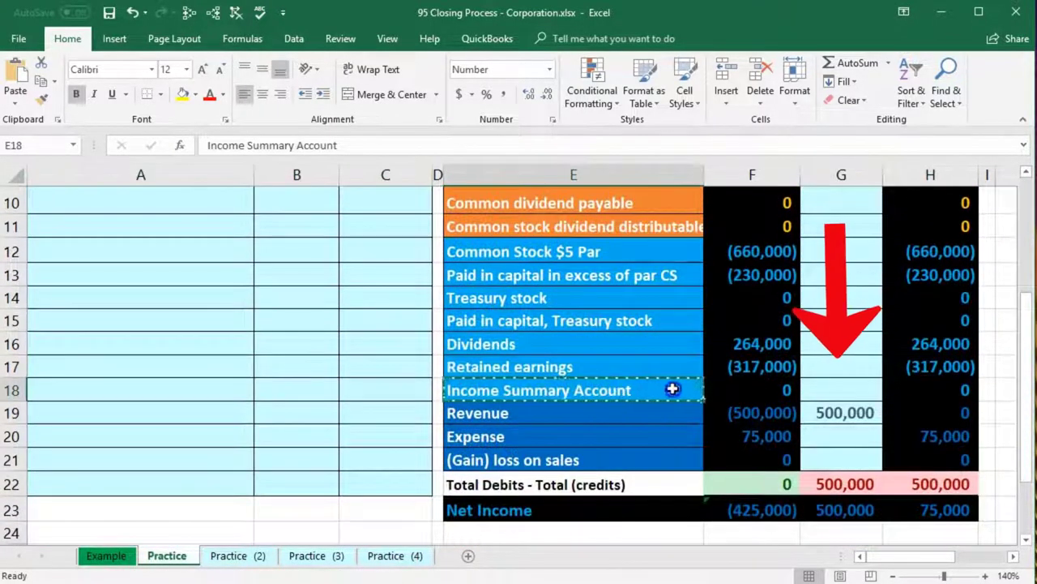
click(843, 387)
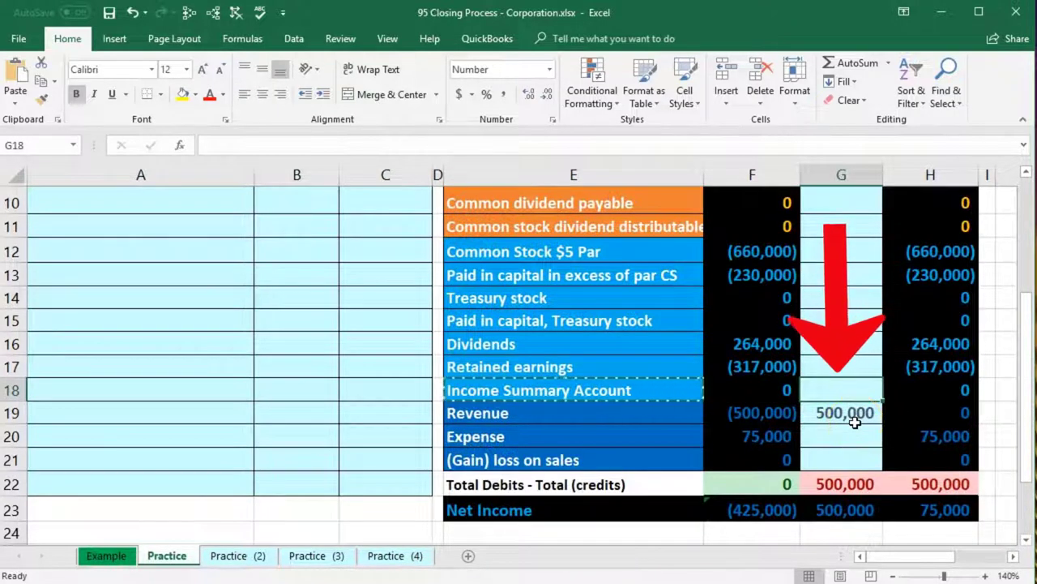
text(=)
click(847, 422)
scroll(411, 467, up, 3)
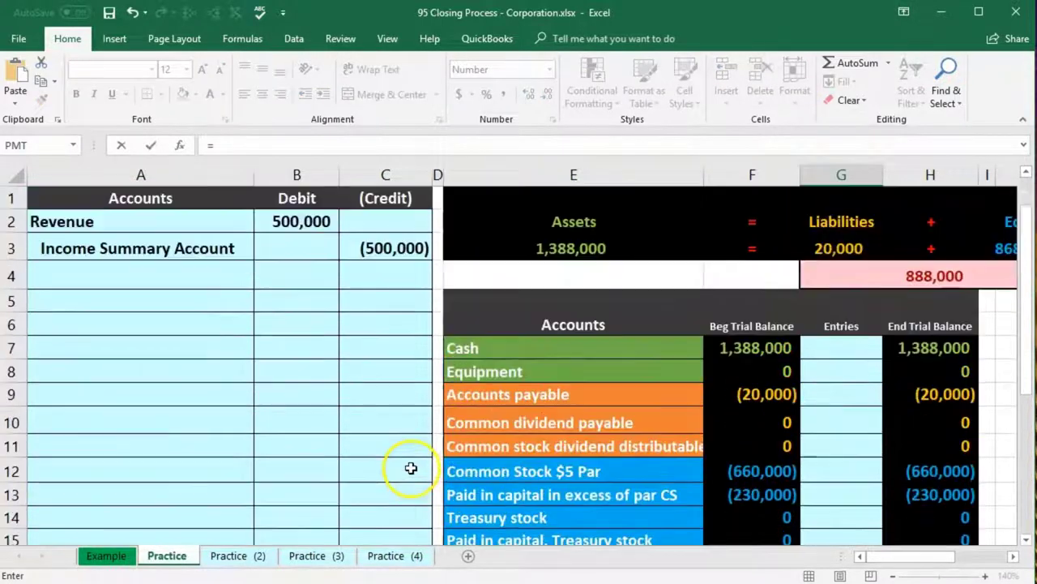
click(387, 254)
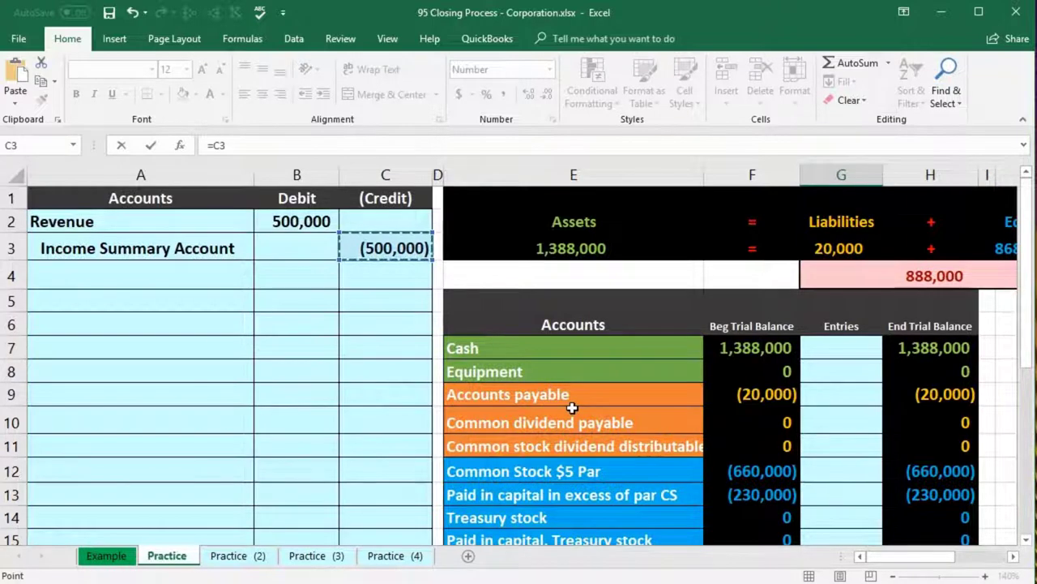
key(Return)
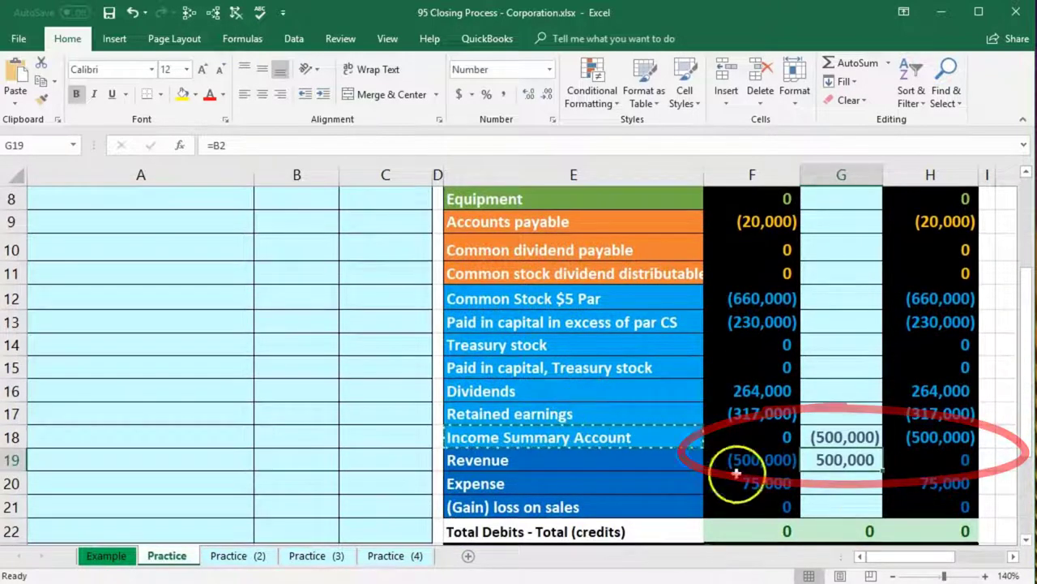
- Examine the ending balances of the Income Summary Account, Retained earnings and income statement accounts, and the Expense balance still open for closing
click(937, 460)
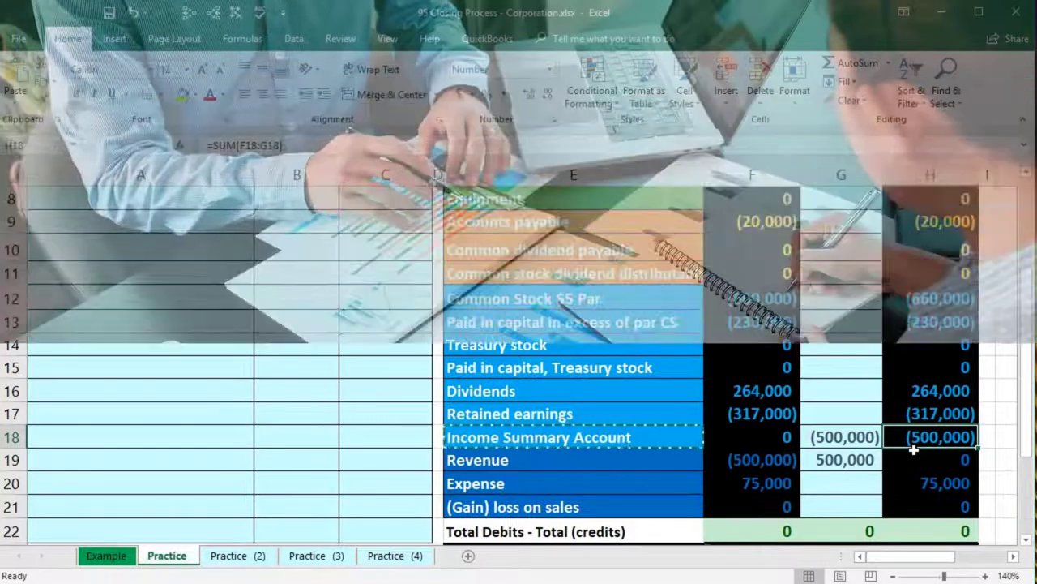
click(907, 415)
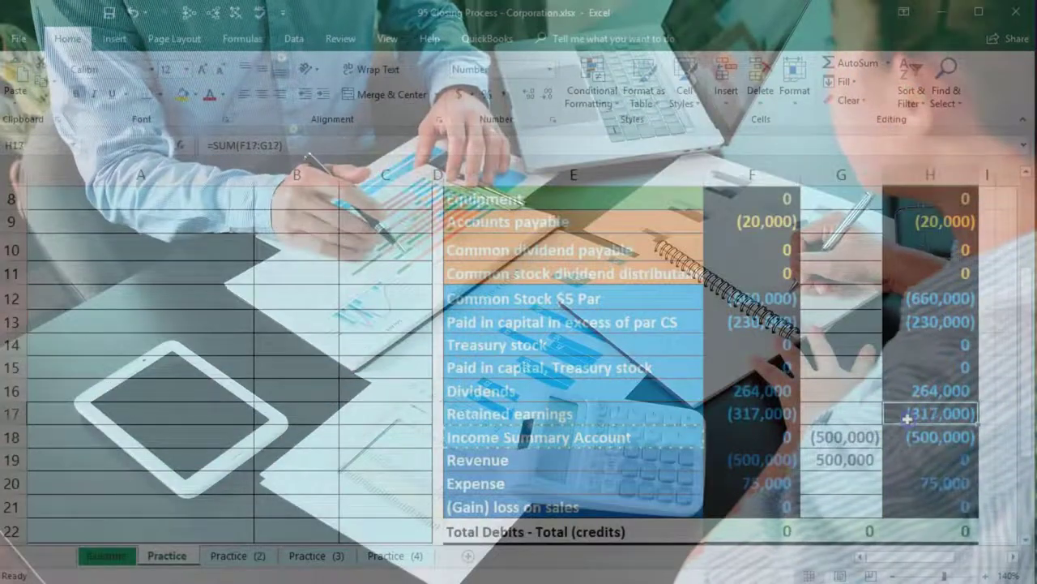
click(907, 440)
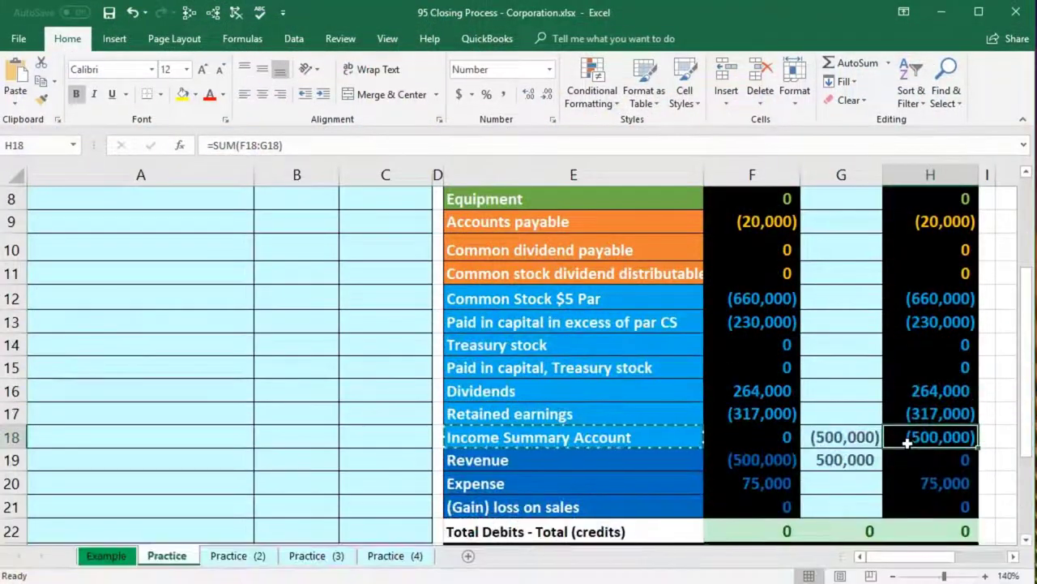
scroll(906, 440, down, 1)
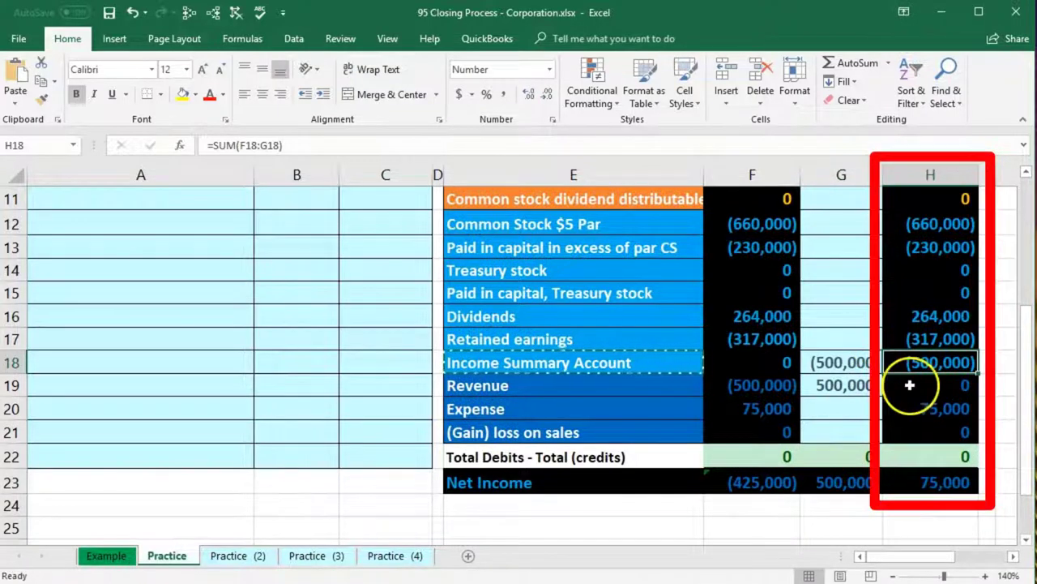
drag(909, 386, 910, 426)
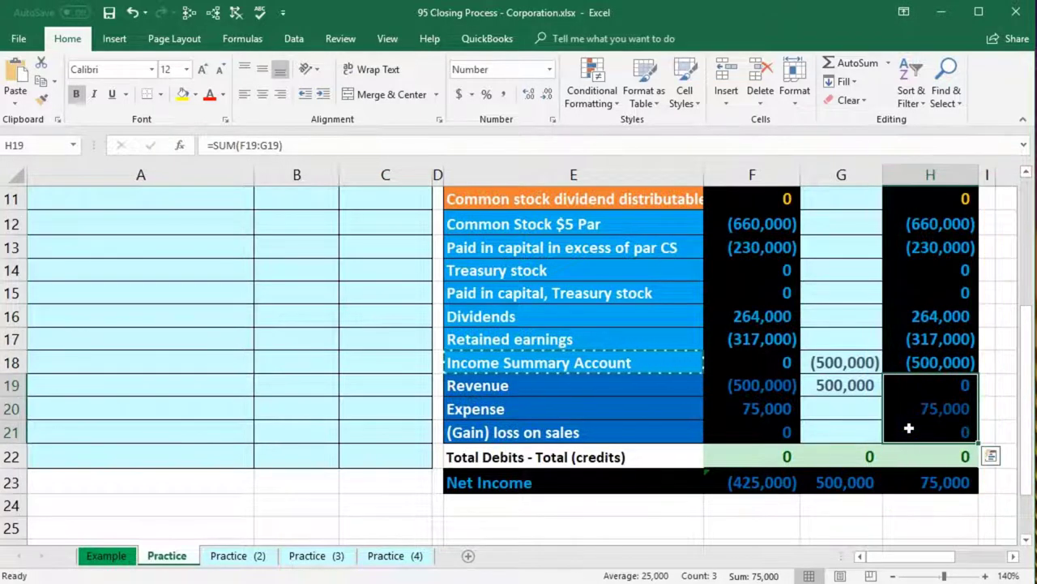
click(678, 410)
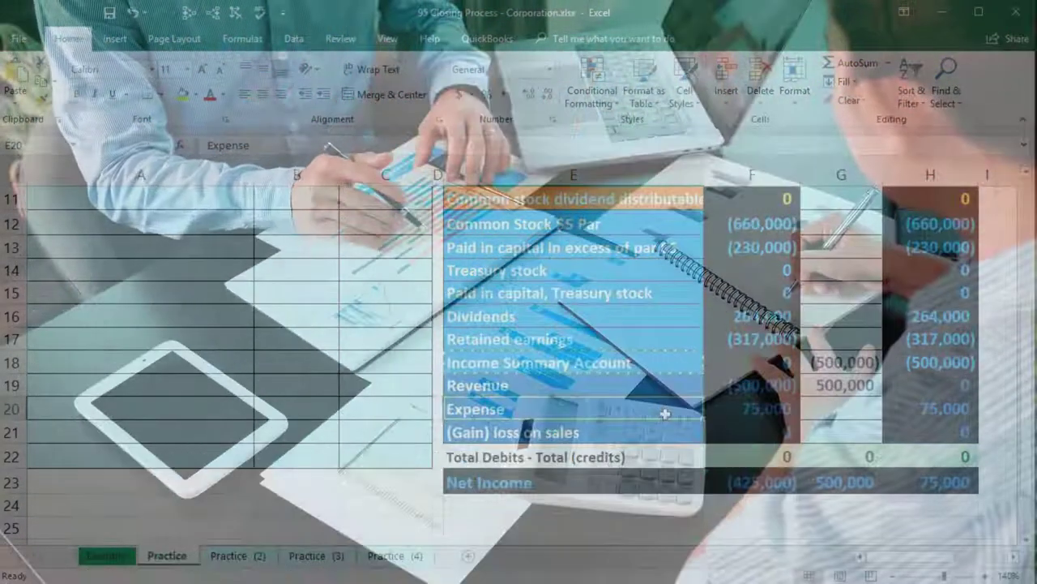
click(763, 409)
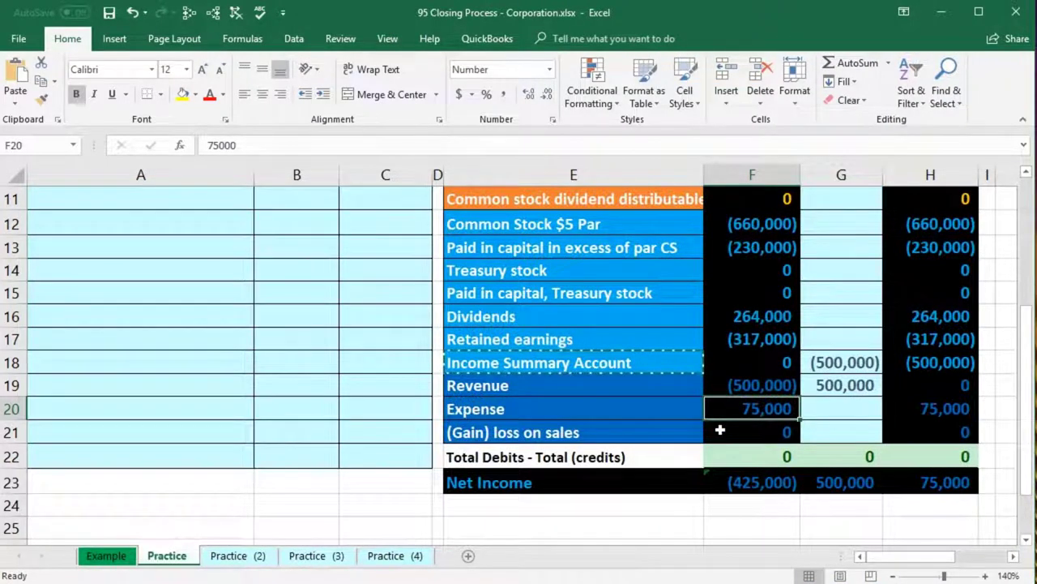
- Copy the Expense account name from the trial balance into cell A6 of the journal as values only
click(470, 411)
right_click(470, 411)
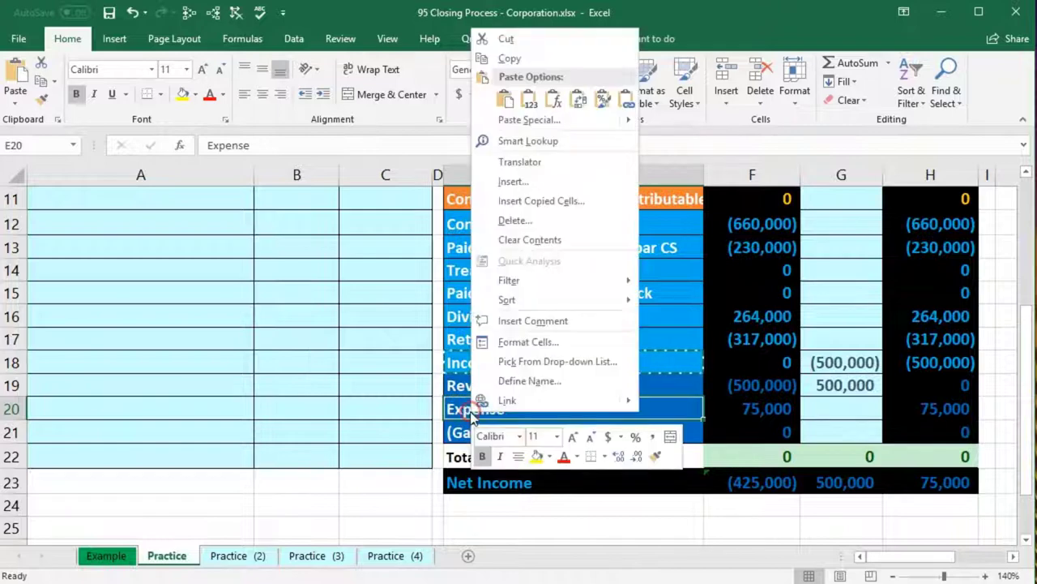
click(509, 62)
scroll(208, 301, up, 3)
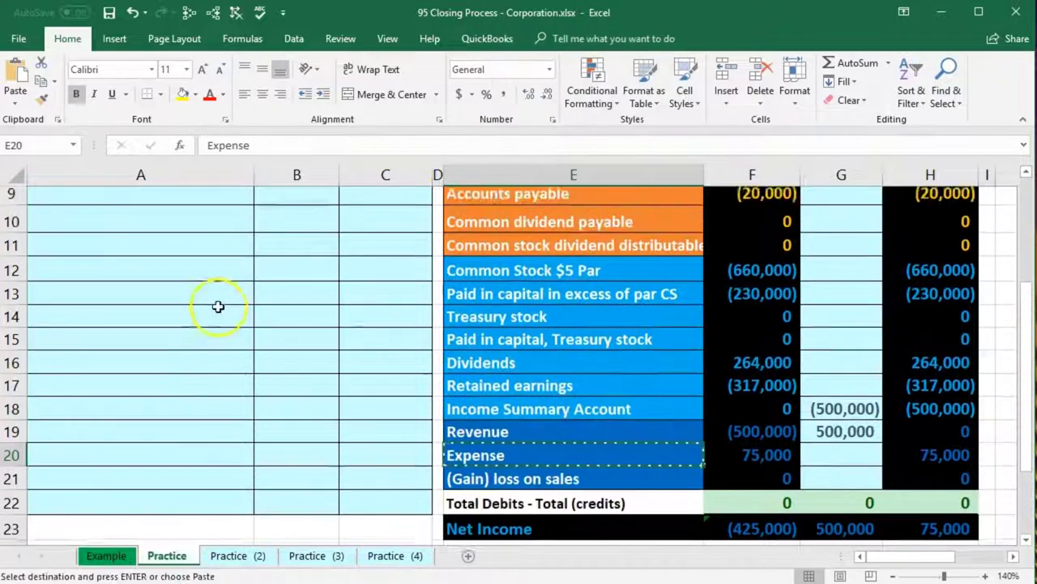
click(216, 254)
click(146, 276)
click(147, 295)
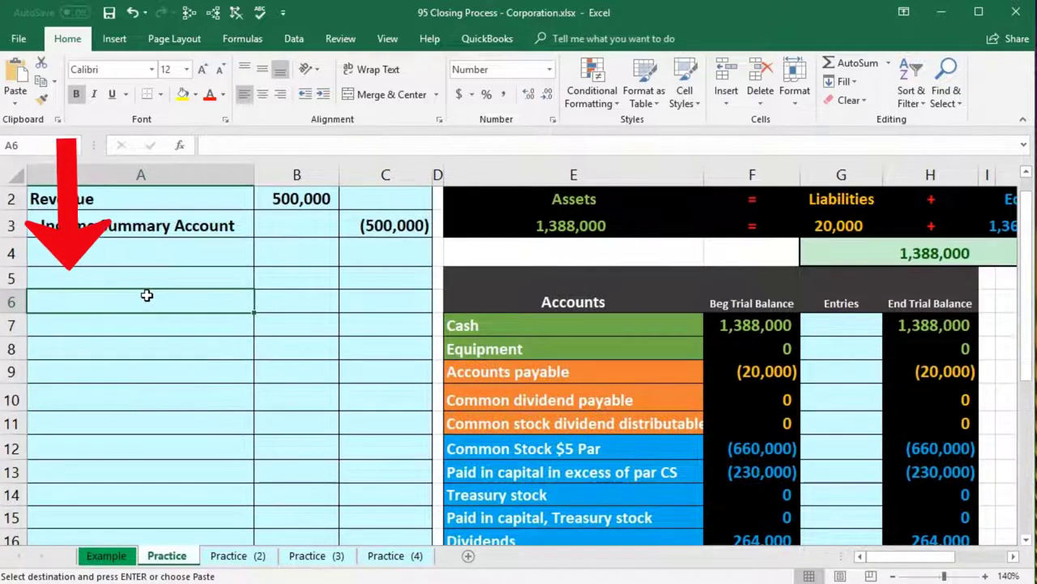
right_click(147, 295)
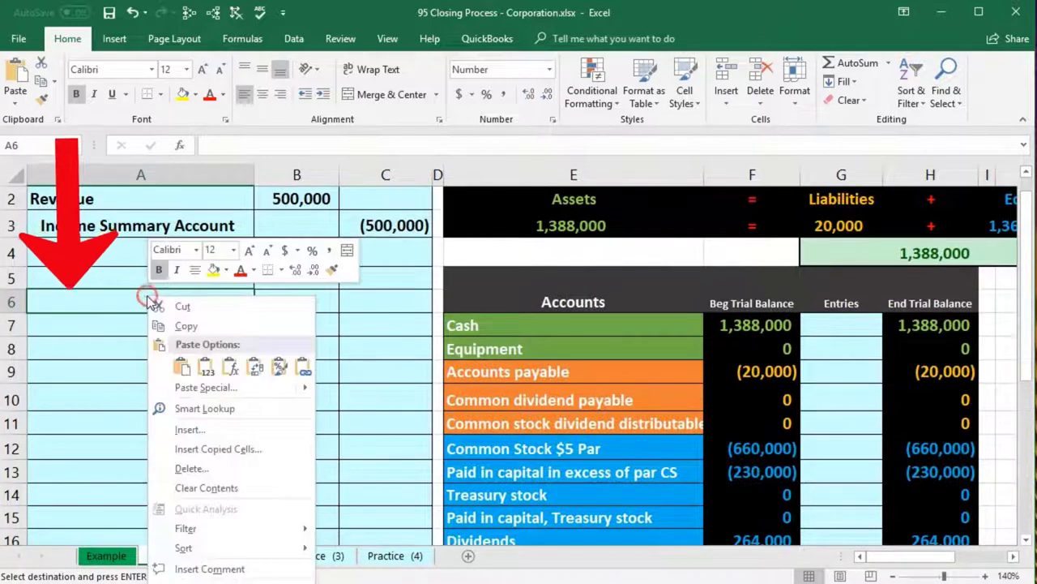
click(209, 367)
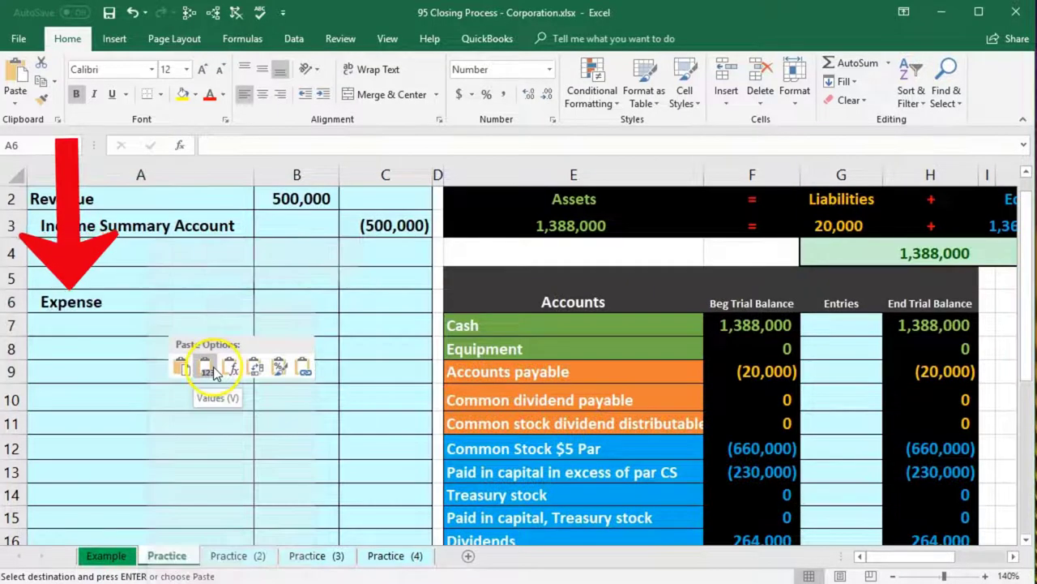
- Enter -75,000 as the credit for Expense in cell C6
click(375, 301)
scroll(606, 465, down, 2)
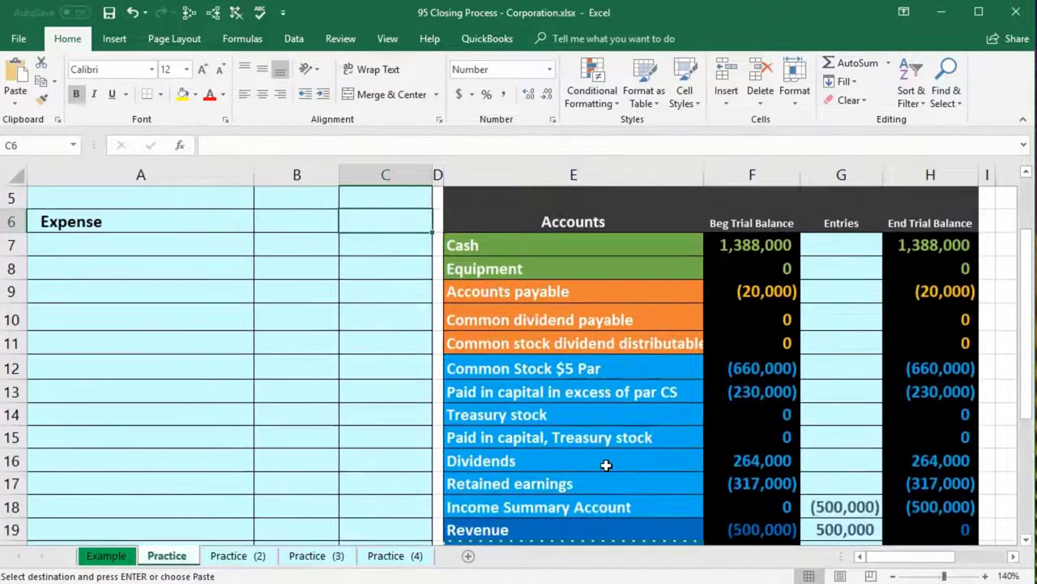
scroll(606, 466, up, 3)
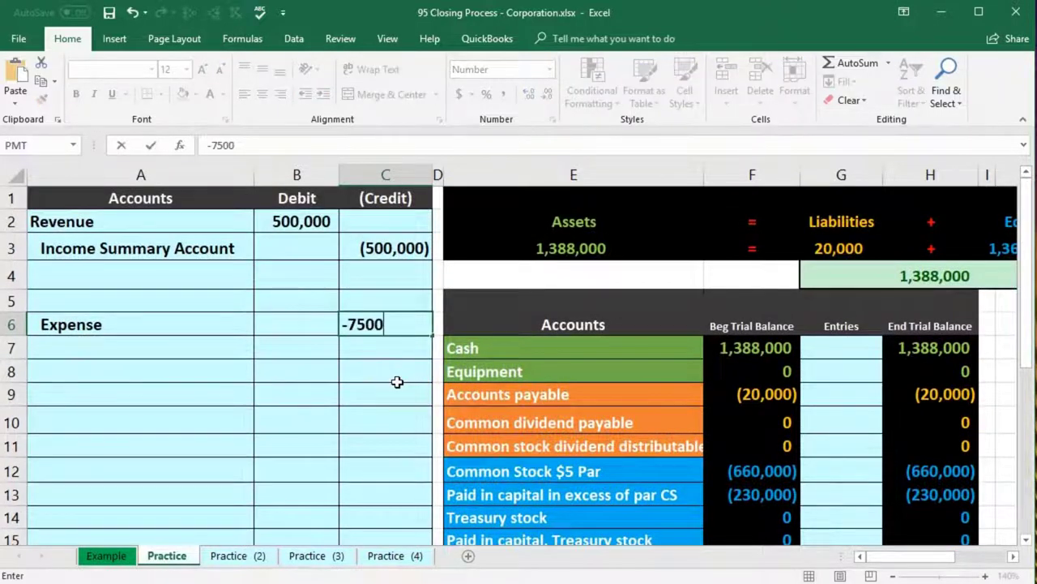
key(Return)
- Enter the offsetting debit in cell B5 as the formula -C6
key(Left)
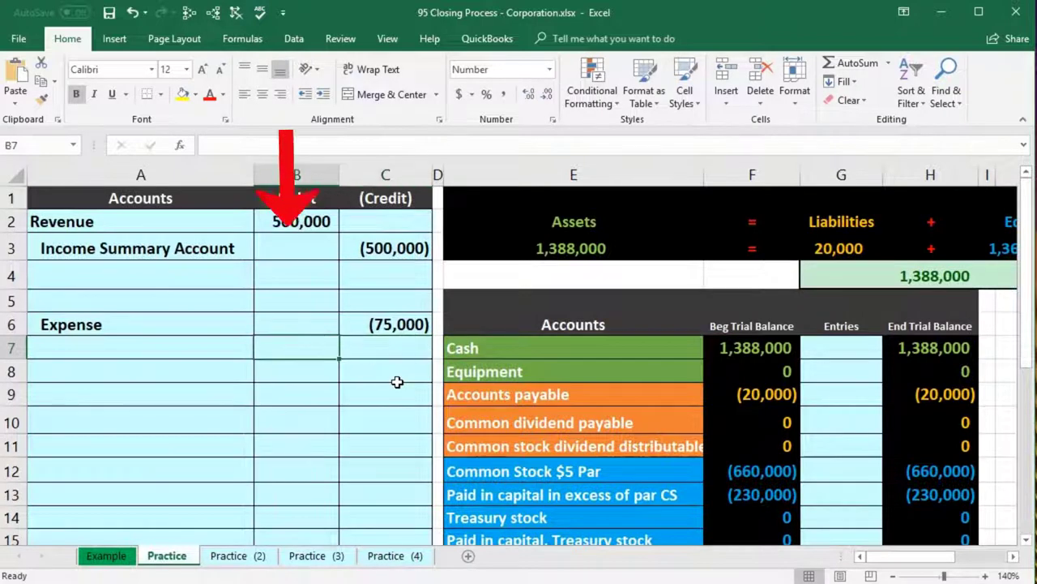
key(Up)
key(Up)
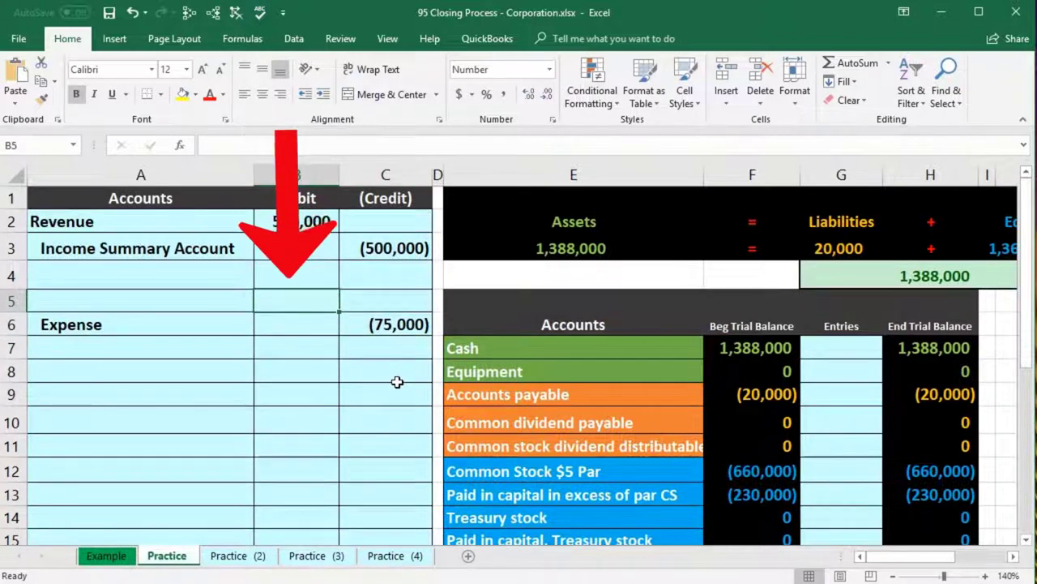
text(-)
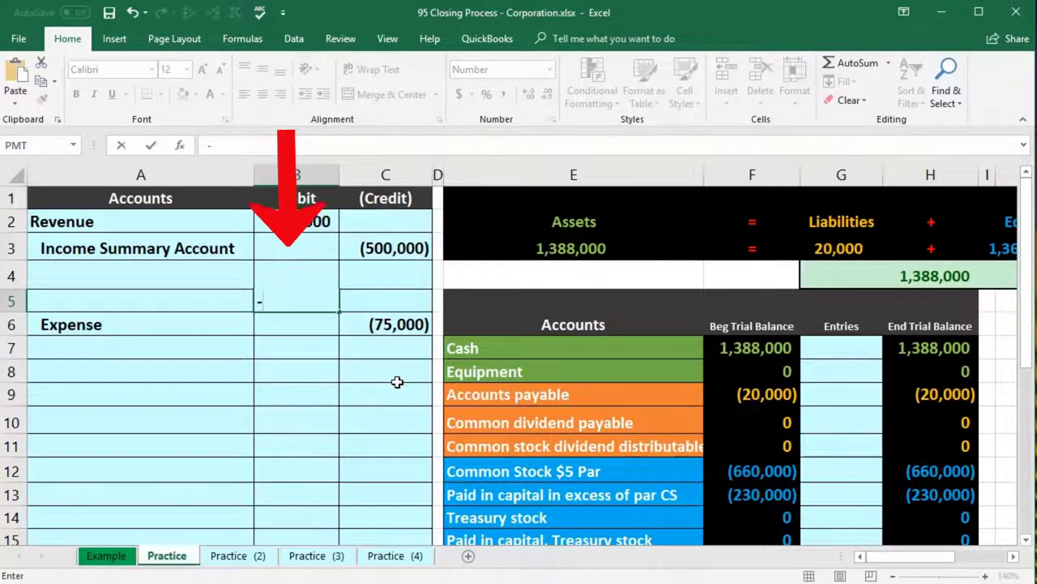
click(392, 325)
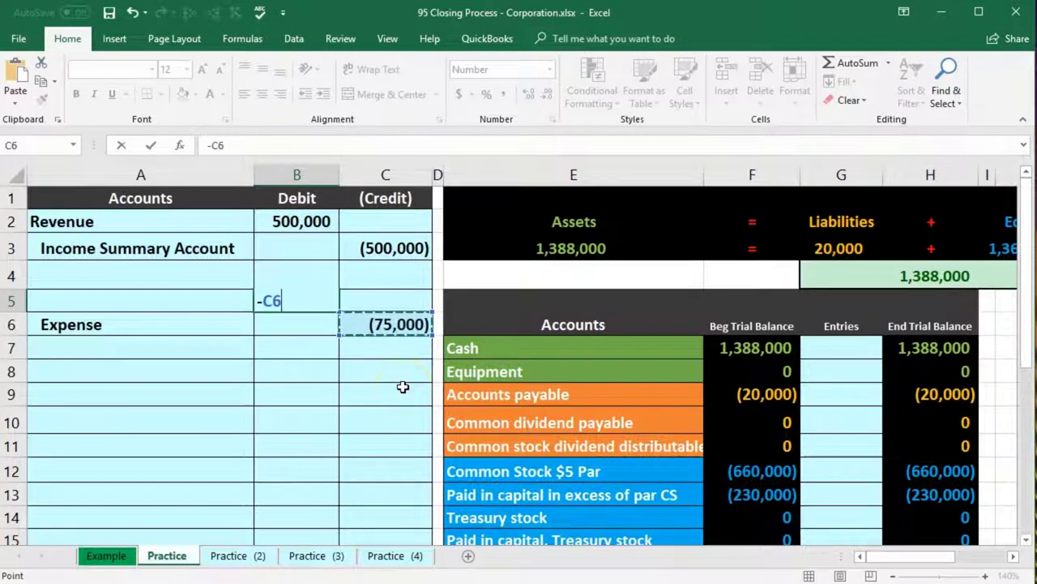
key(Return)
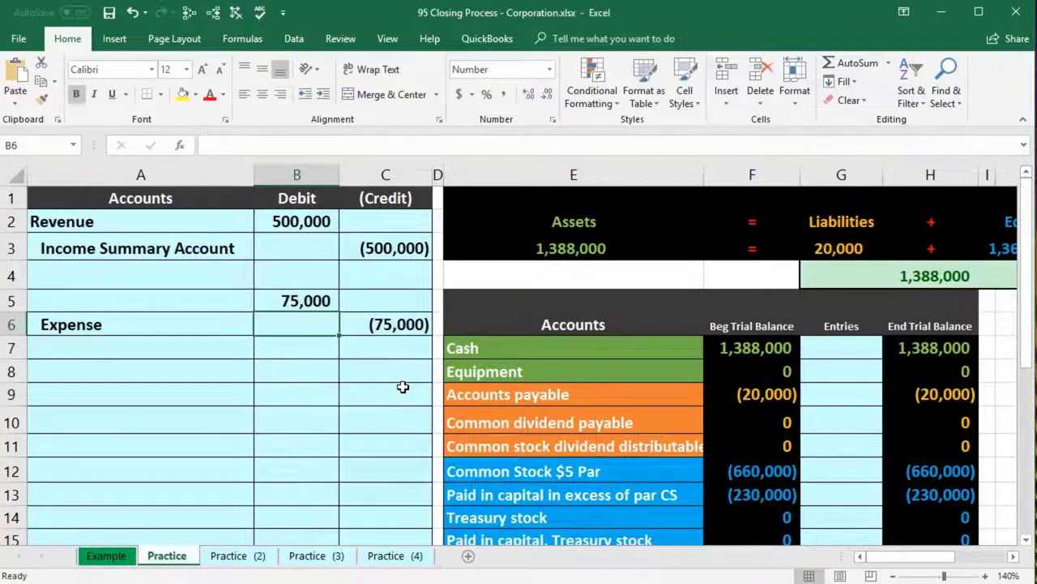
- Copy the Income Summary Account name from the trial balance into cell A5 of the journal as values only
click(402, 394)
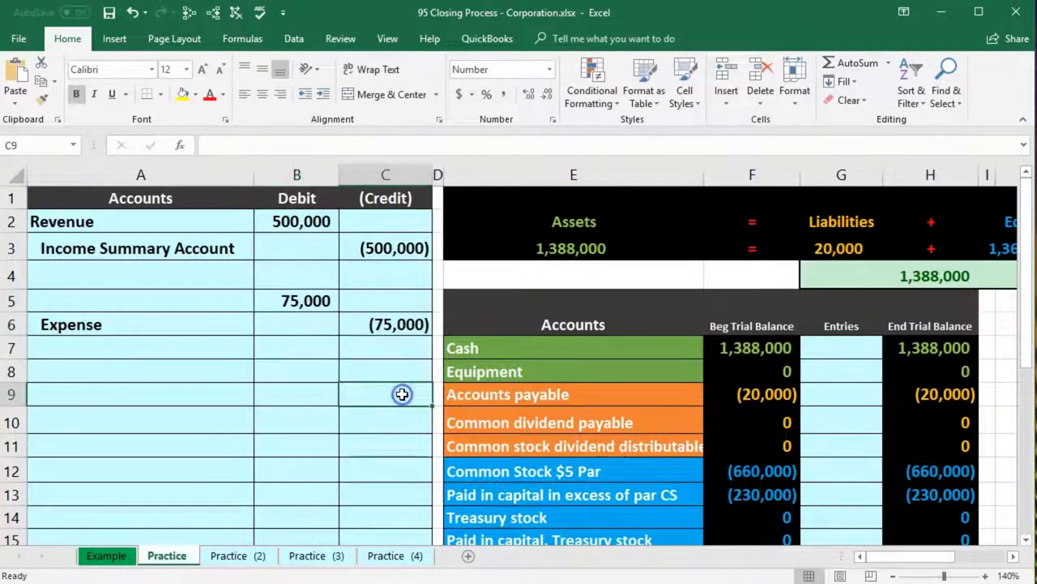
scroll(402, 394, down, 2)
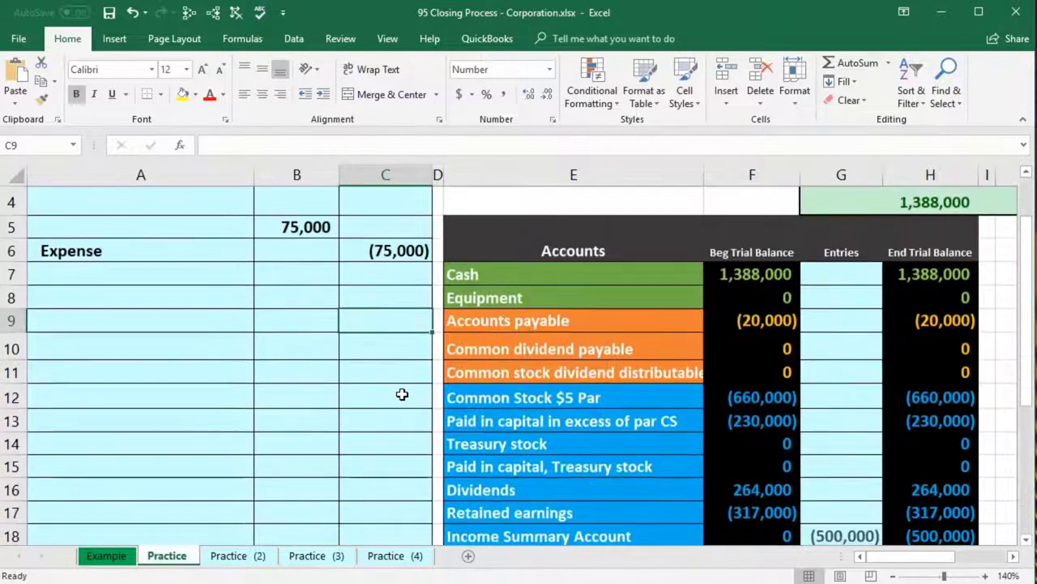
click(513, 461)
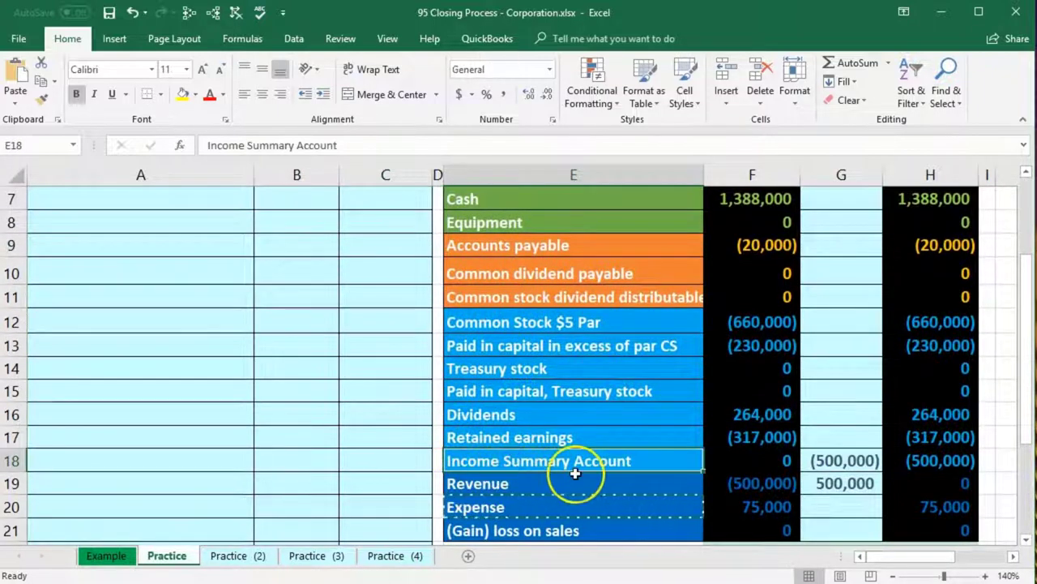
scroll(563, 466, down, 1)
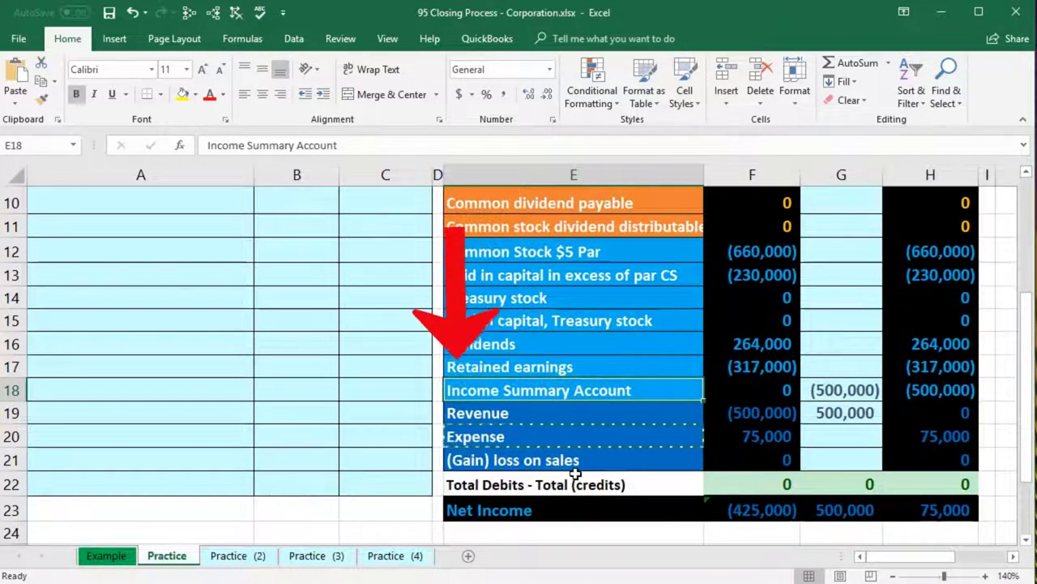
right_click(640, 389)
click(671, 38)
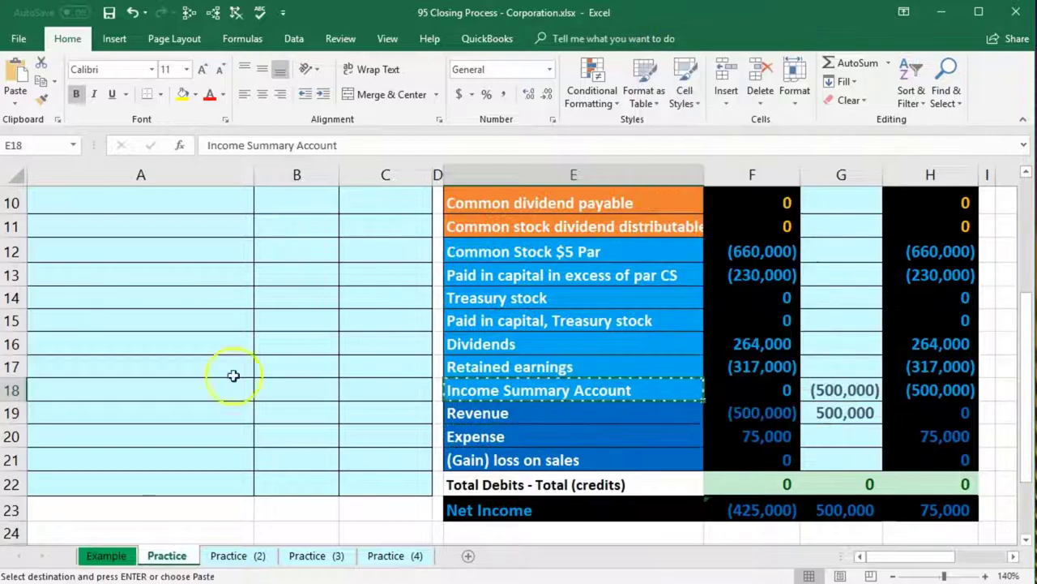
scroll(116, 483, up, 3)
click(123, 301)
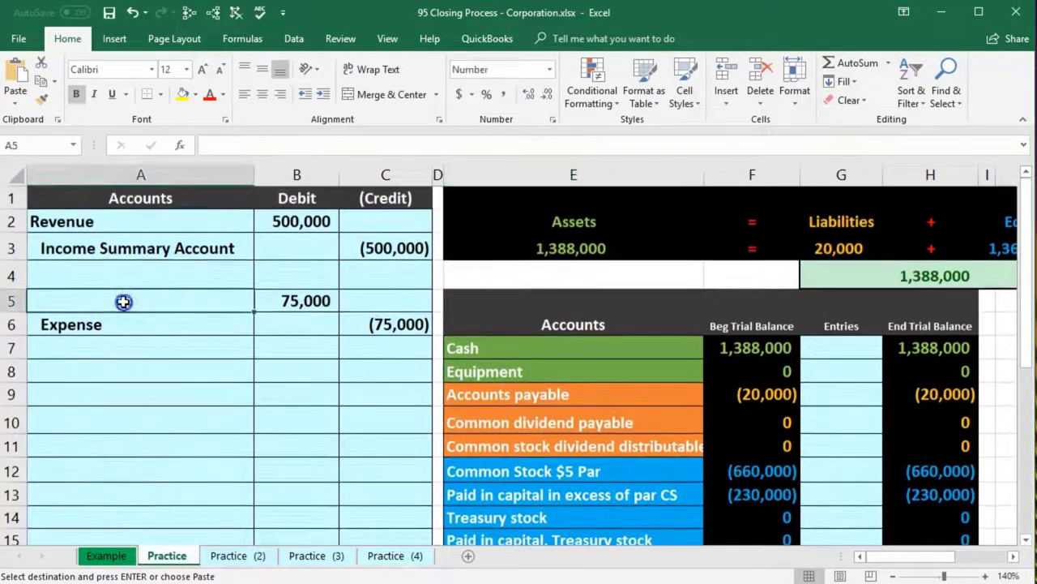
right_click(123, 301)
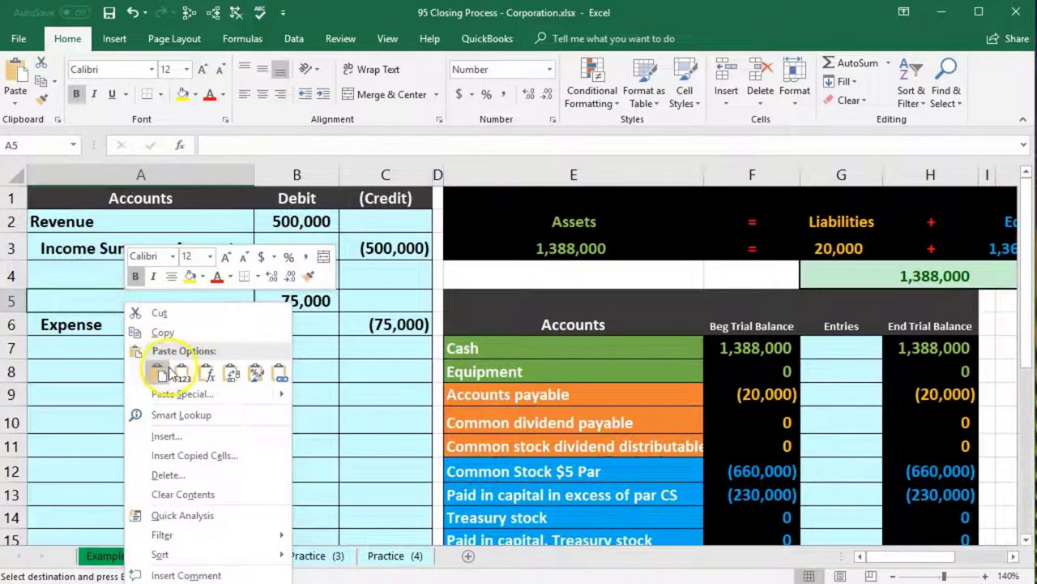
click(175, 377)
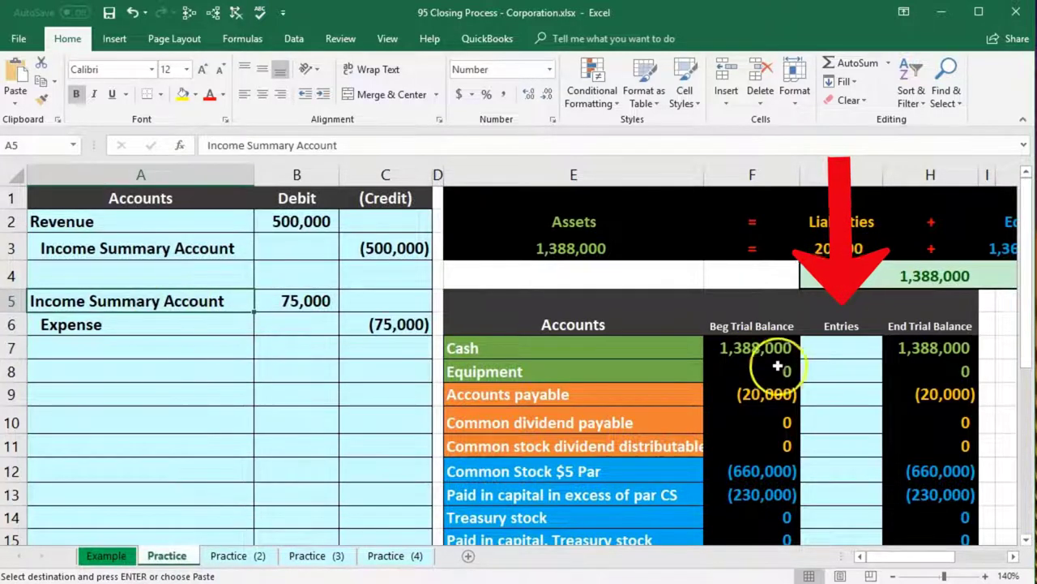
- Post the Income Summary Account debit by extending the formula in its Entries cell G18 to =C3+B5
drag(211, 295, 297, 299)
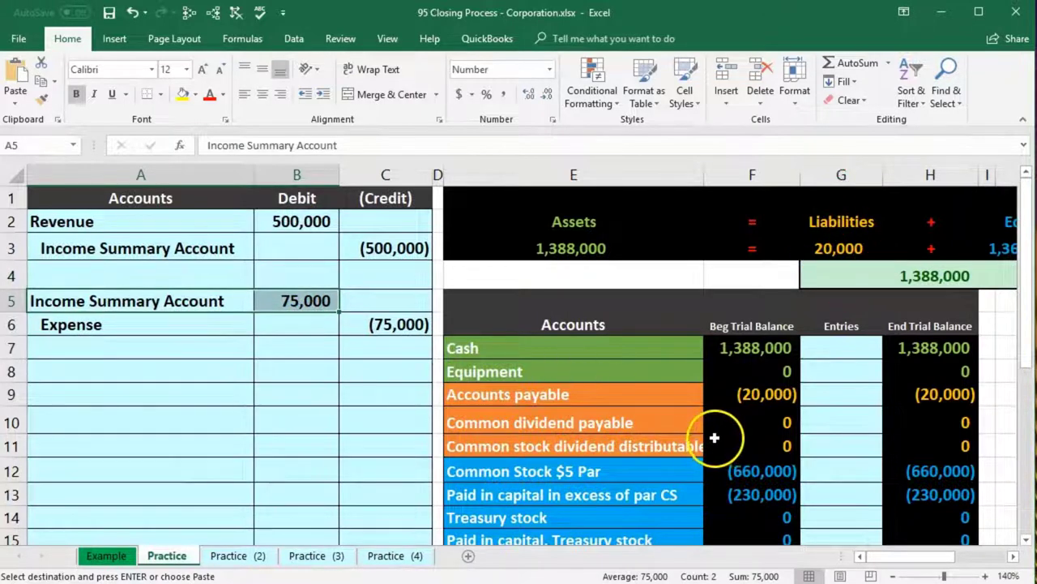
scroll(714, 437, down, 2)
click(600, 460)
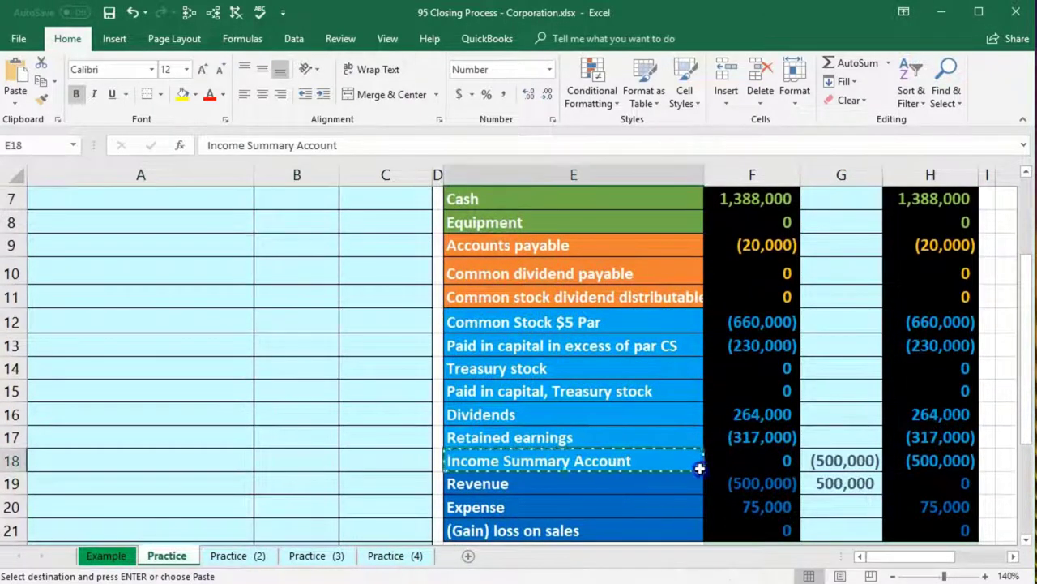
drag(699, 468, 712, 468)
click(841, 462)
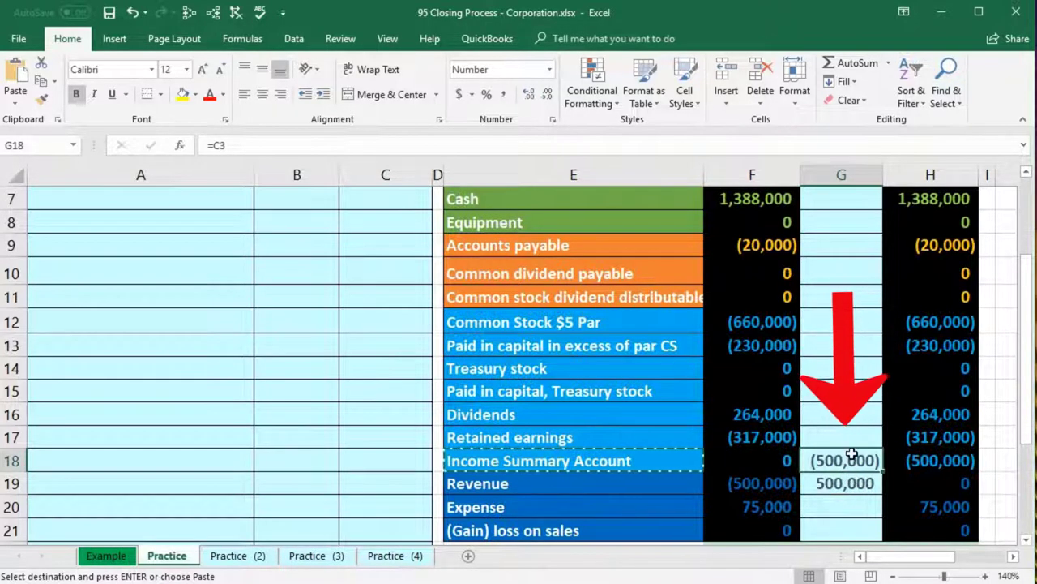
double_click(853, 456)
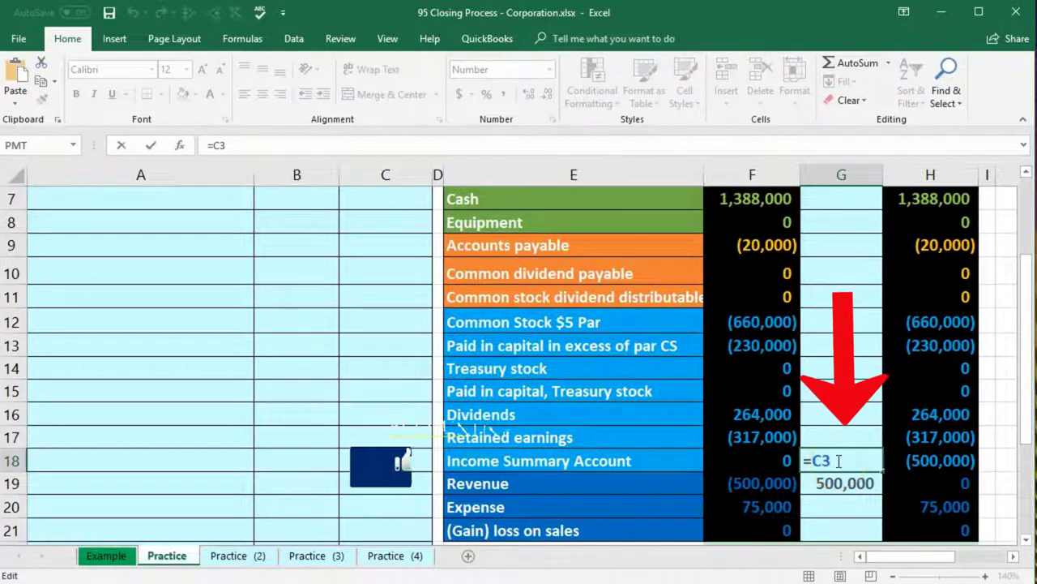
text(+)
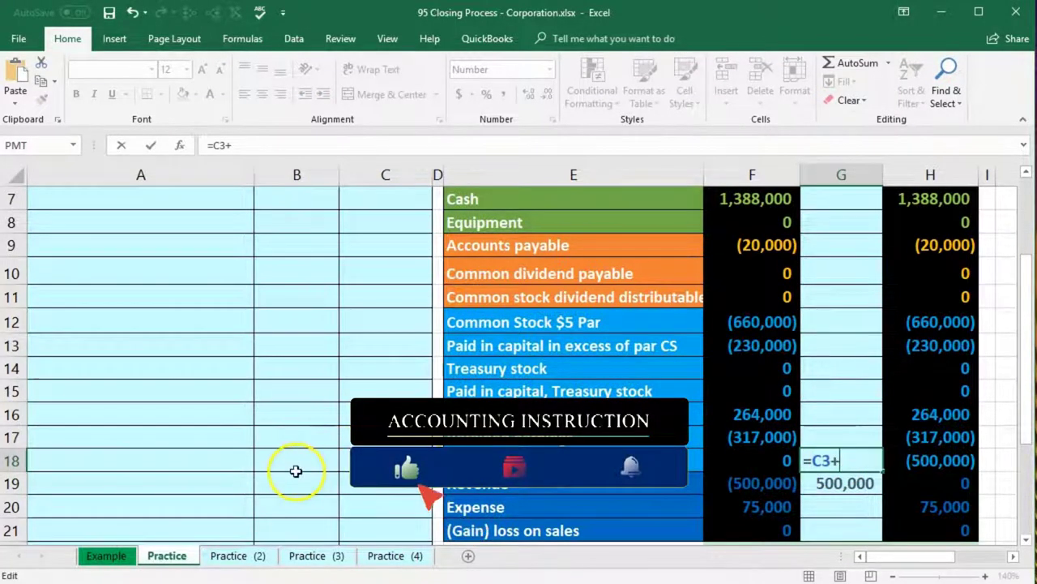
scroll(295, 470, up, 2)
click(290, 302)
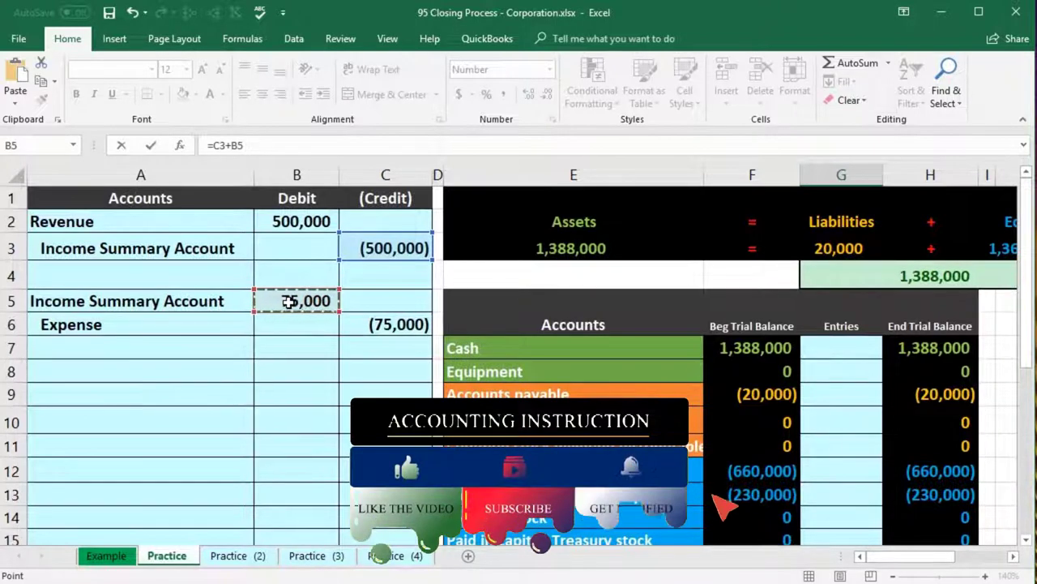
key(Return)
- Check the cells feeding the Income Summary Account's entry and compare its ending balance with the beginning Net Income
double_click(829, 506)
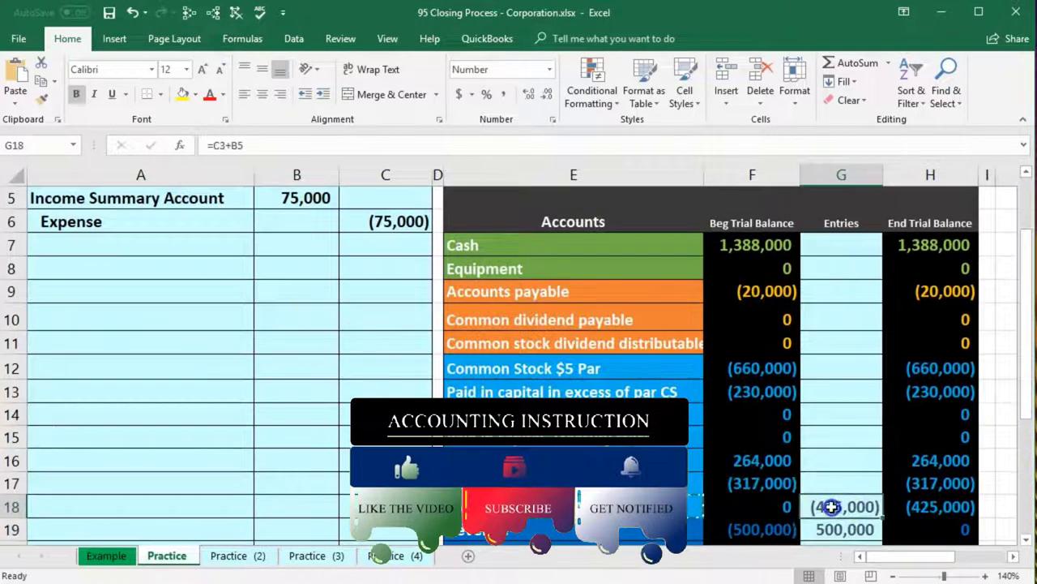
scroll(826, 506, up, 1)
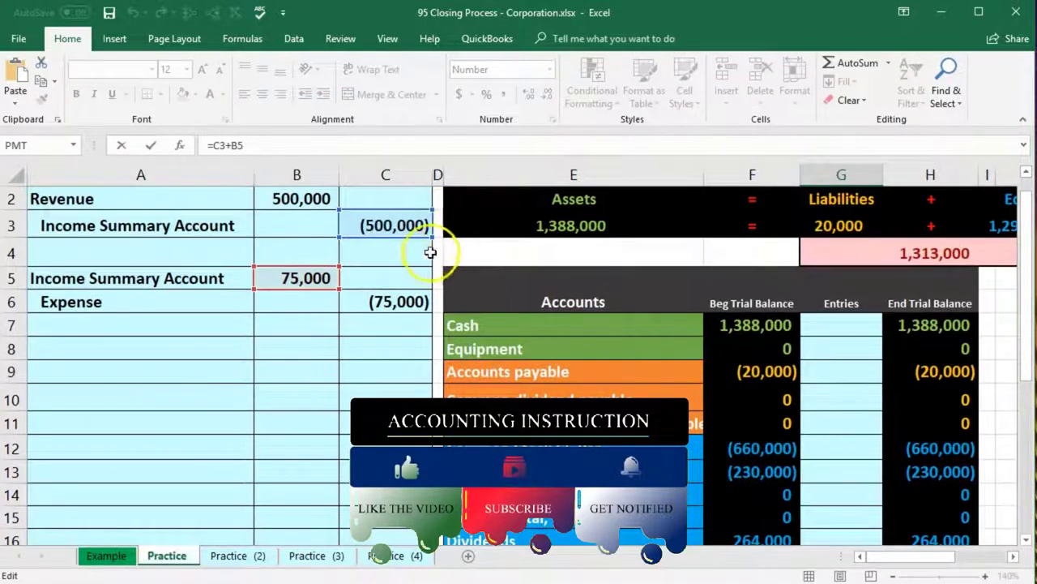
key(Return)
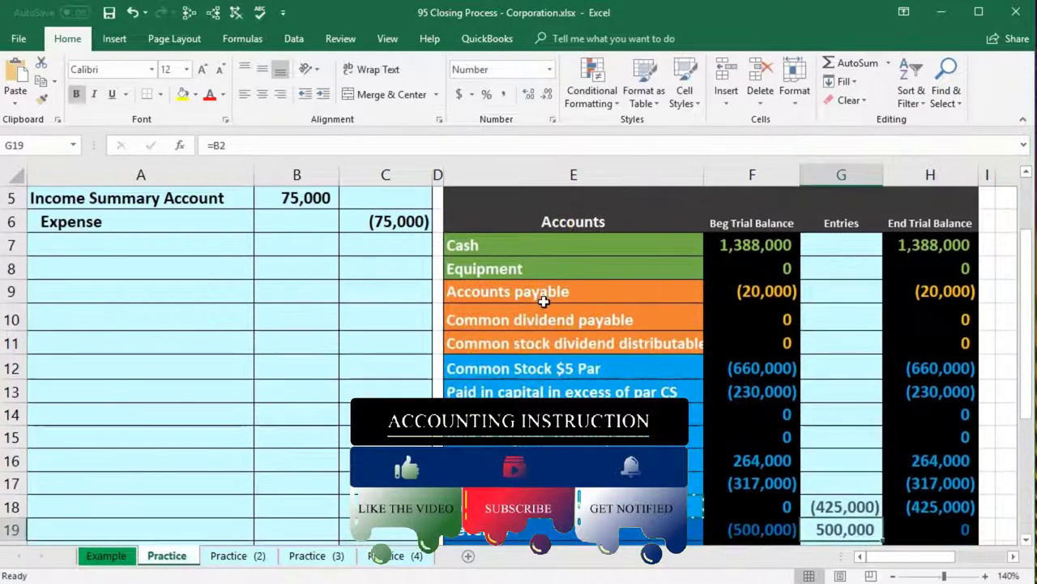
click(837, 503)
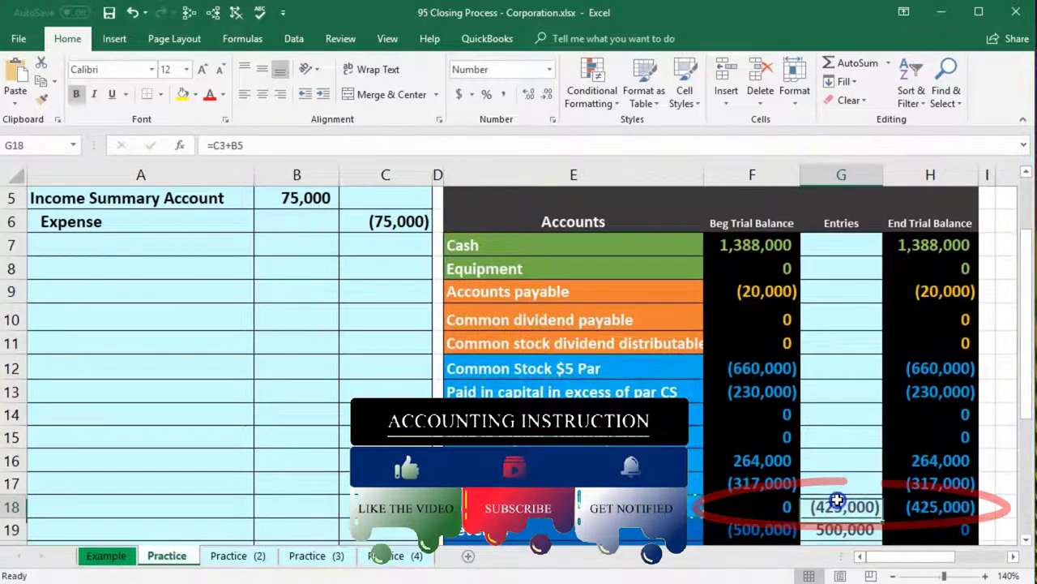
click(950, 504)
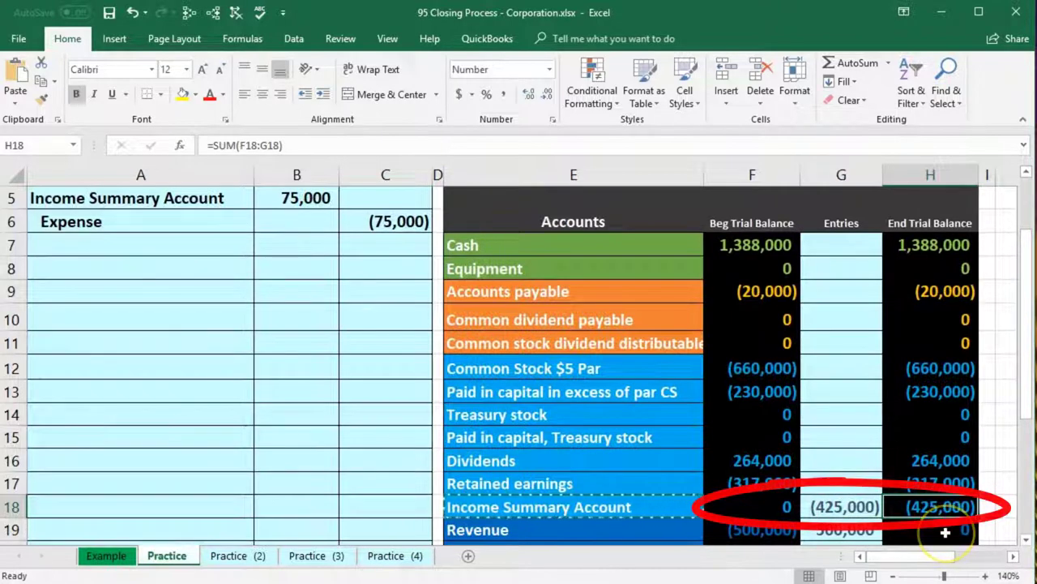
scroll(945, 531, down, 1)
scroll(945, 531, down, 1)
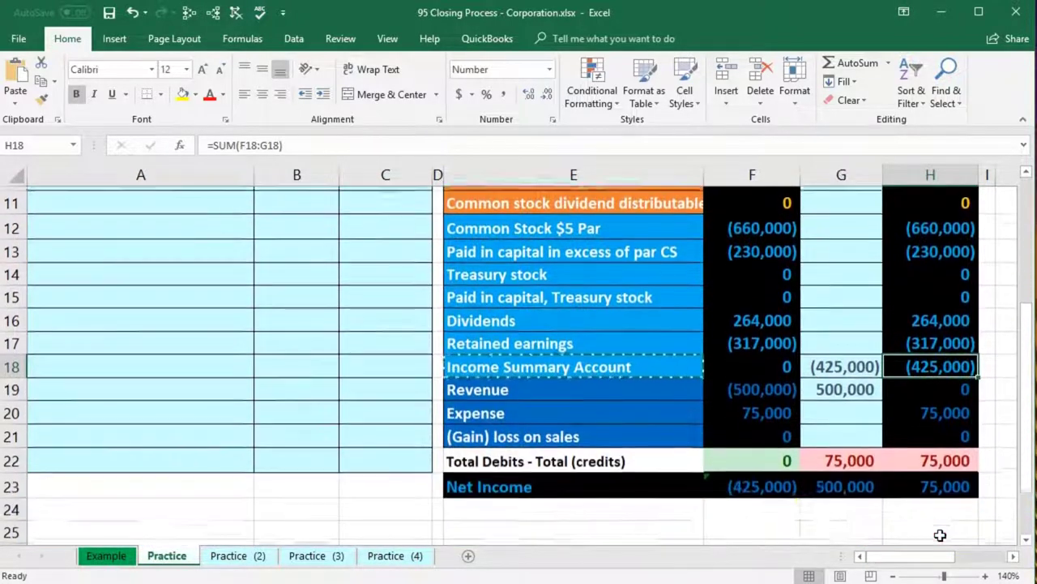
click(774, 481)
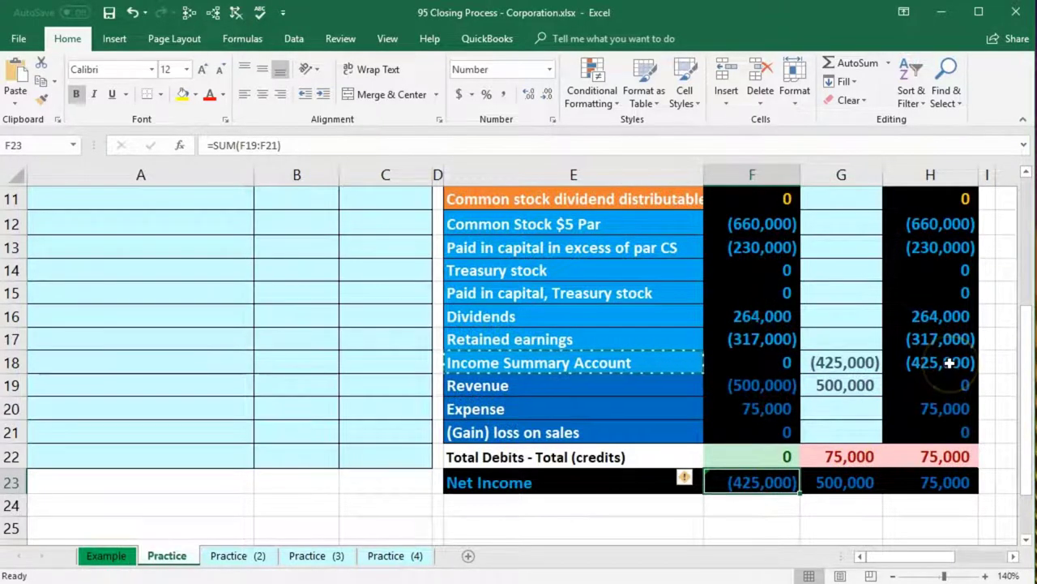
- Post the Expense credit to the Entries column by entering the formula =C6 in cell G20
click(835, 407)
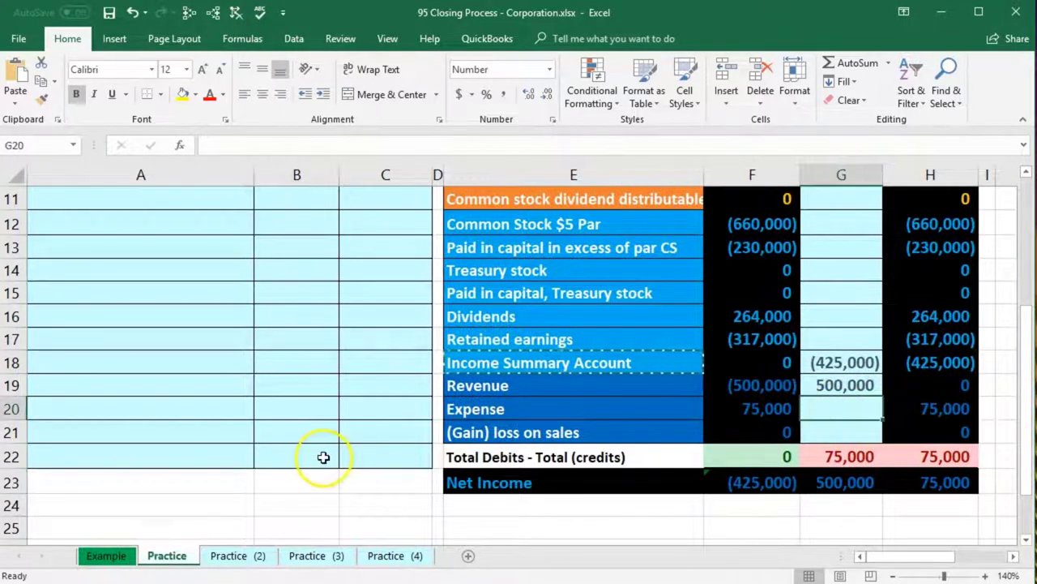
scroll(323, 457, up, 3)
drag(134, 297, 352, 298)
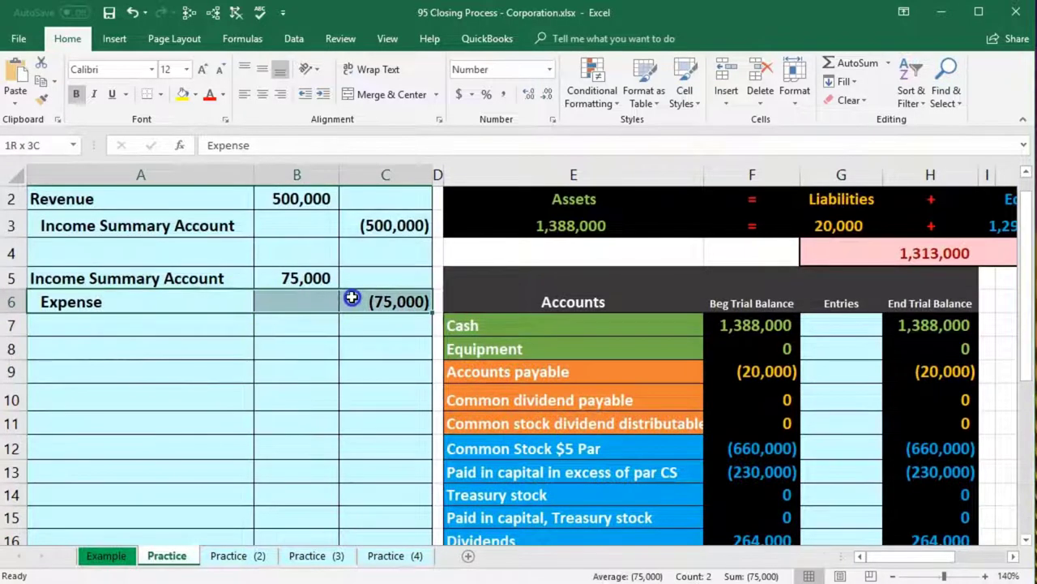
scroll(718, 423, down, 3)
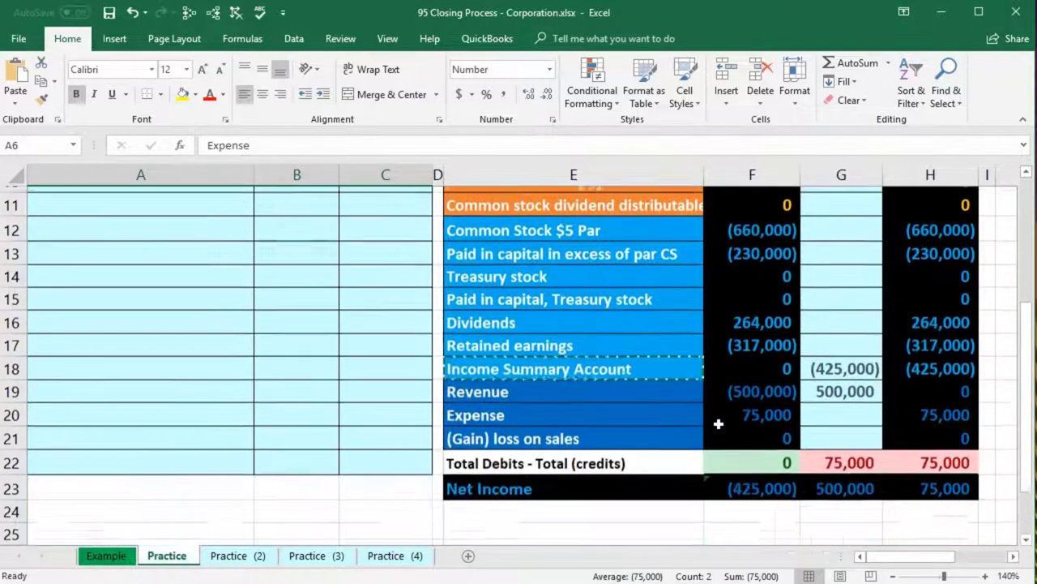
drag(664, 411, 766, 409)
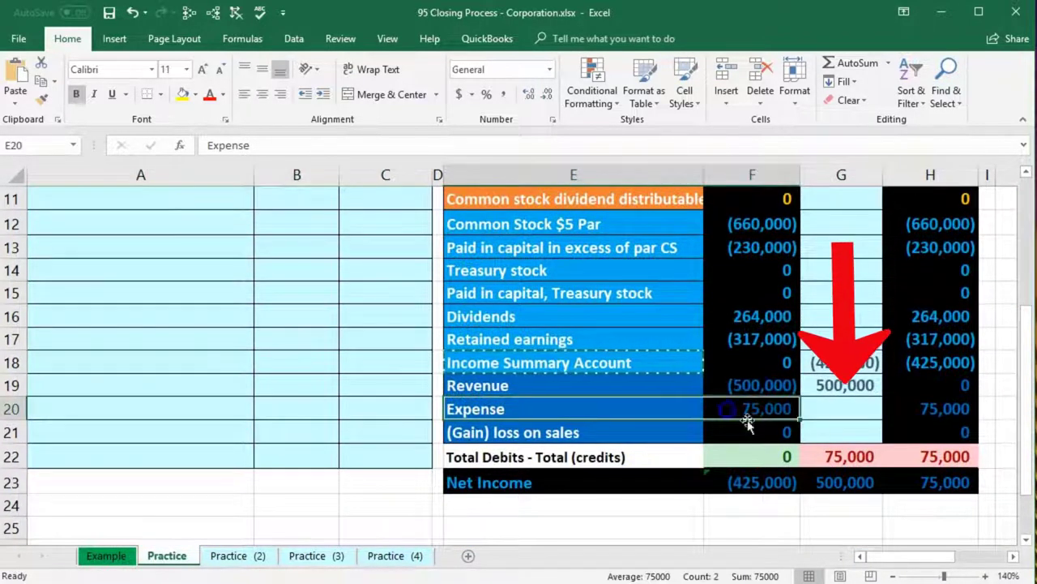
click(849, 405)
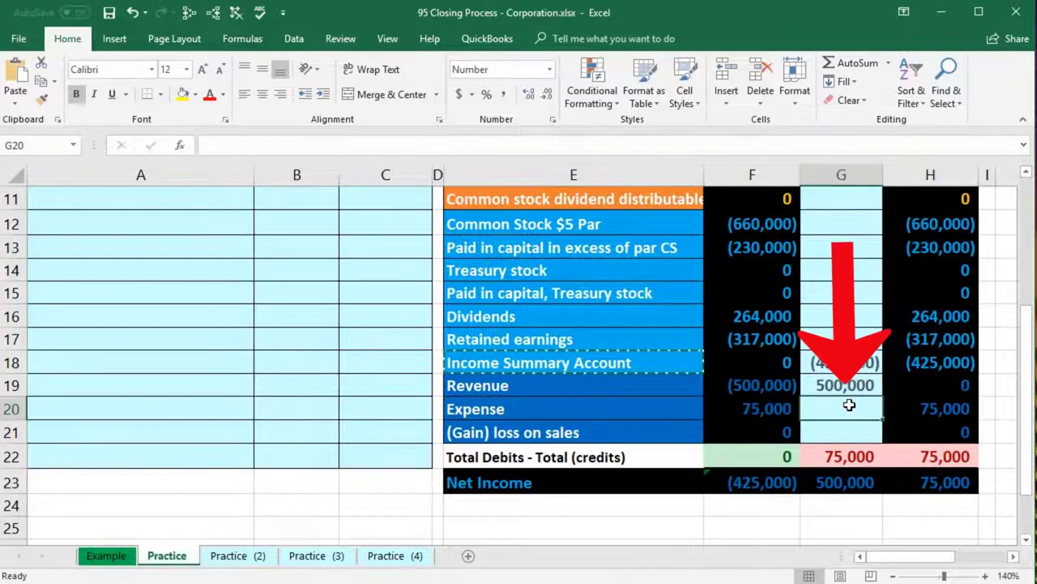
text(=)
scroll(135, 394, up, 3)
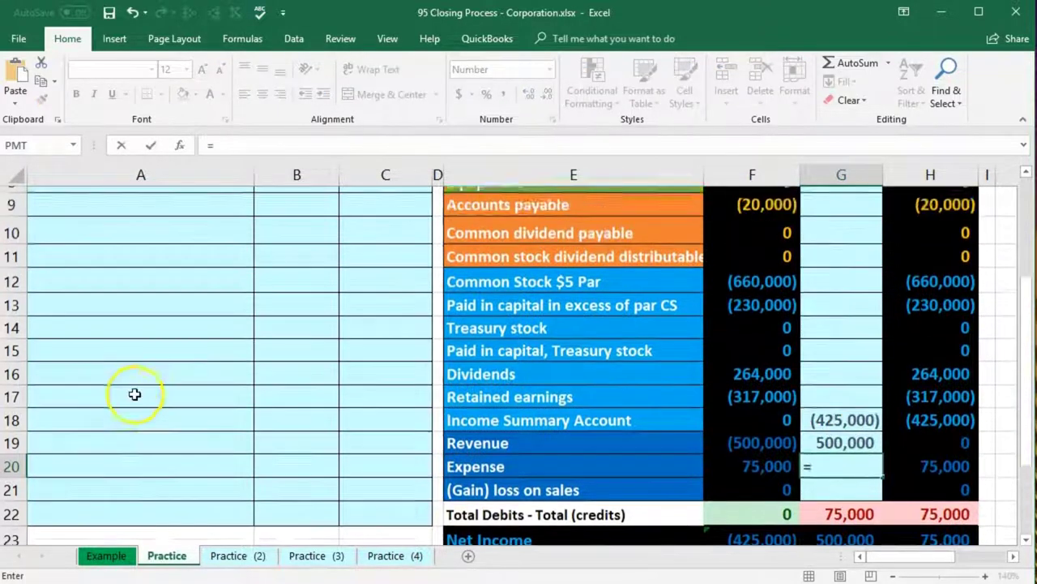
click(387, 303)
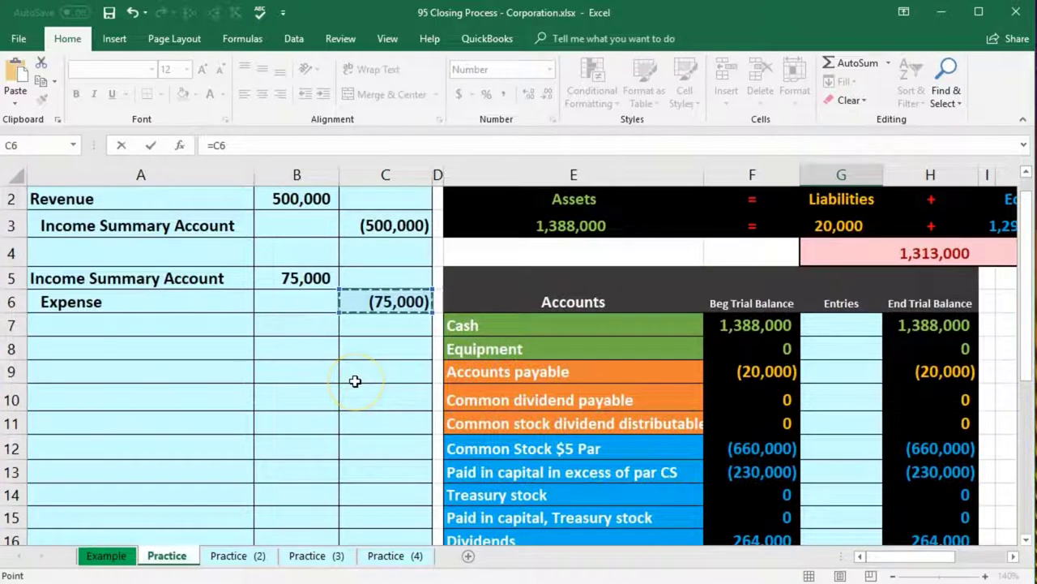
scroll(355, 381, down, 3)
key(Return)
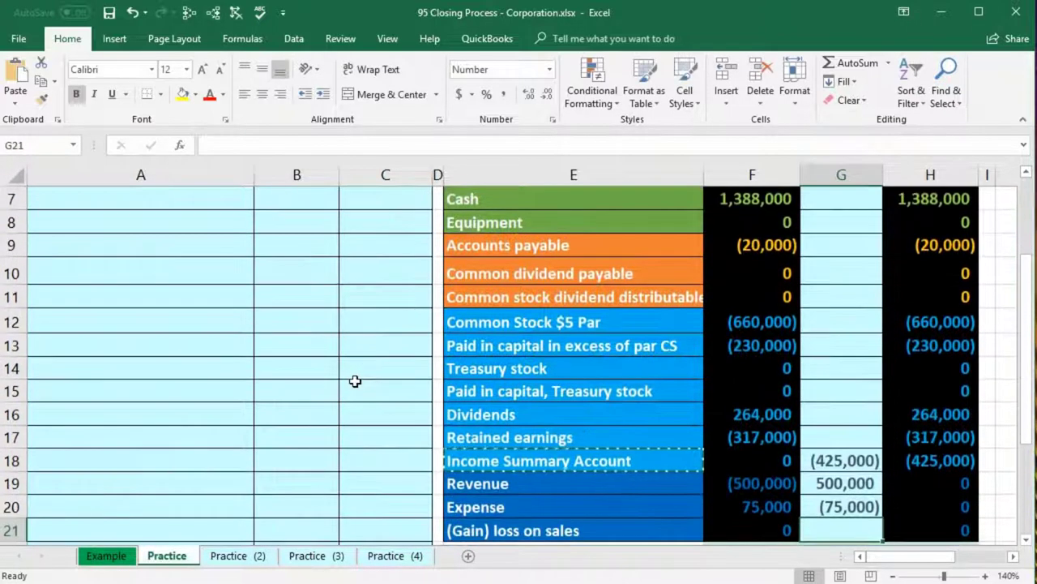
- Compare the ending balances of the Revenue, Expense and (Gain) loss on sales accounts, the Income Summary Account, and the beginning Net Income
drag(919, 413, 919, 449)
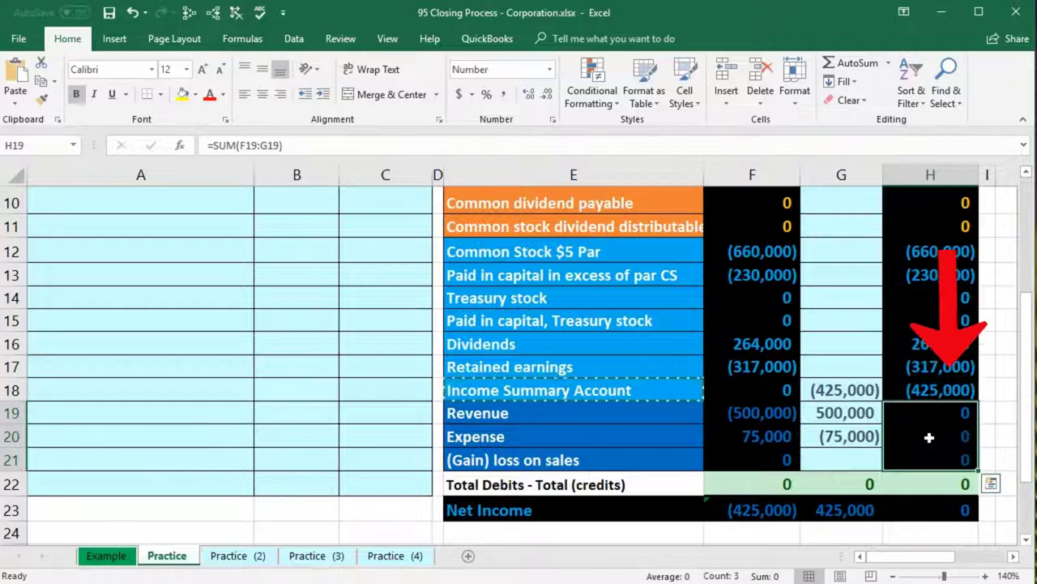
click(783, 511)
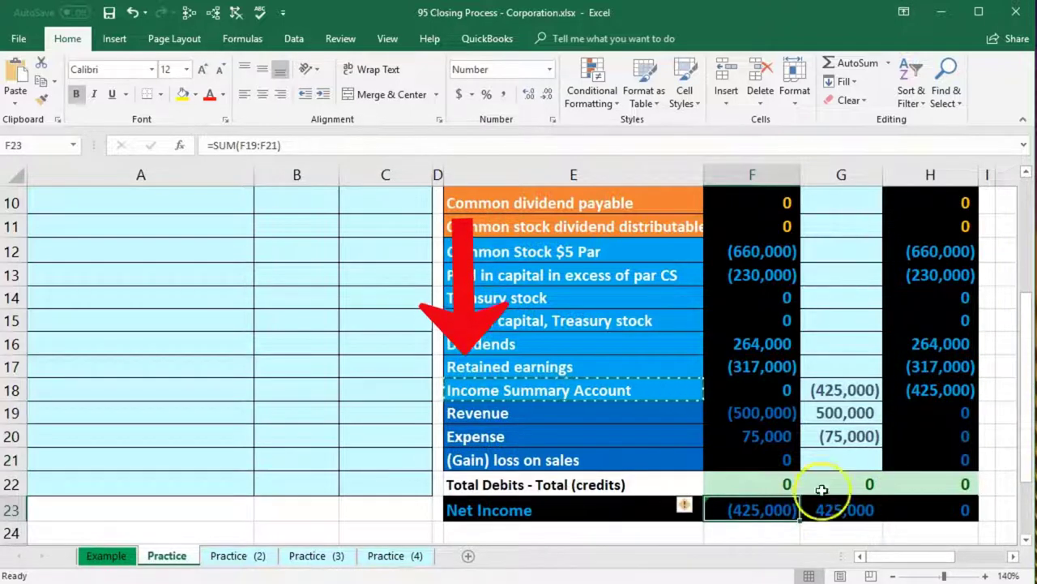
click(929, 394)
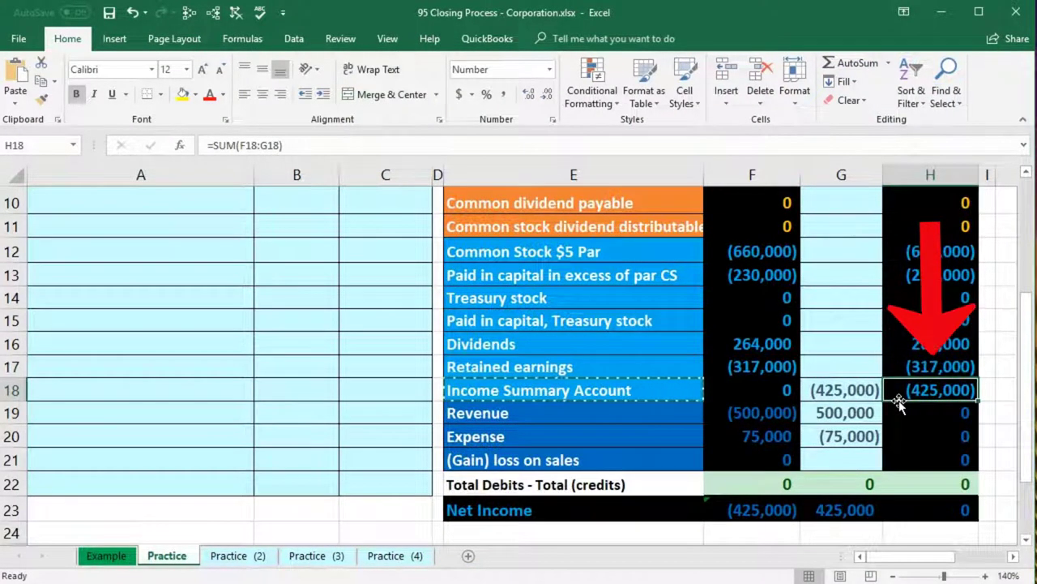
drag(907, 415, 906, 432)
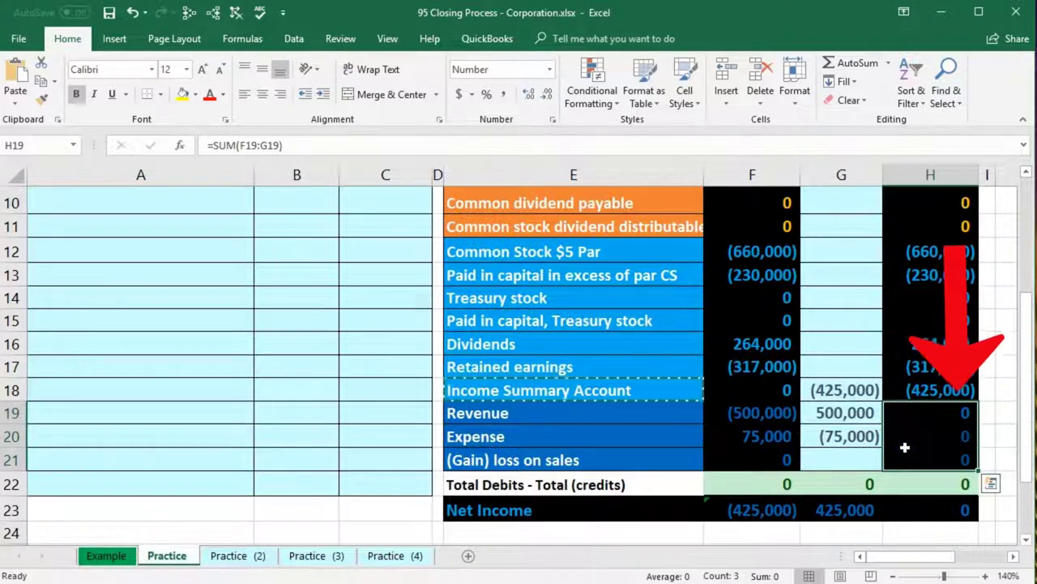
click(914, 393)
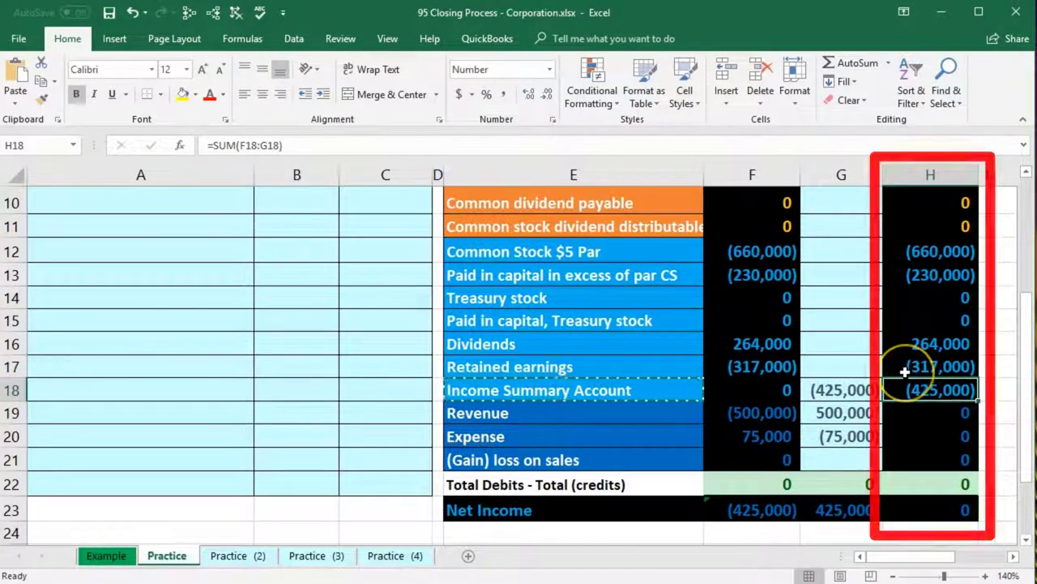
click(899, 382)
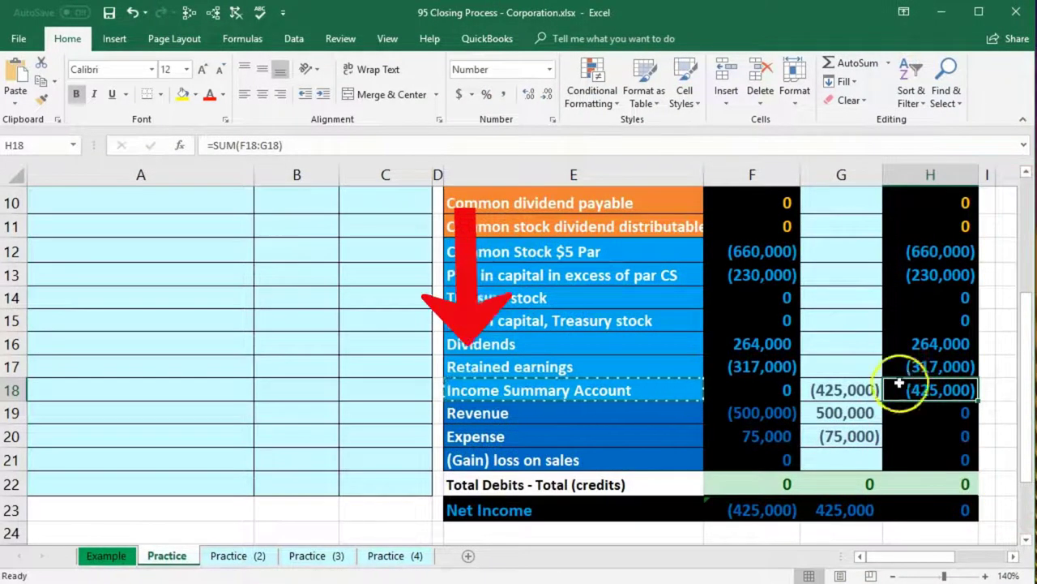
- Examine the Retained earnings and Dividends accounts and the ending balances of Revenue and the Income Summary Account
click(607, 373)
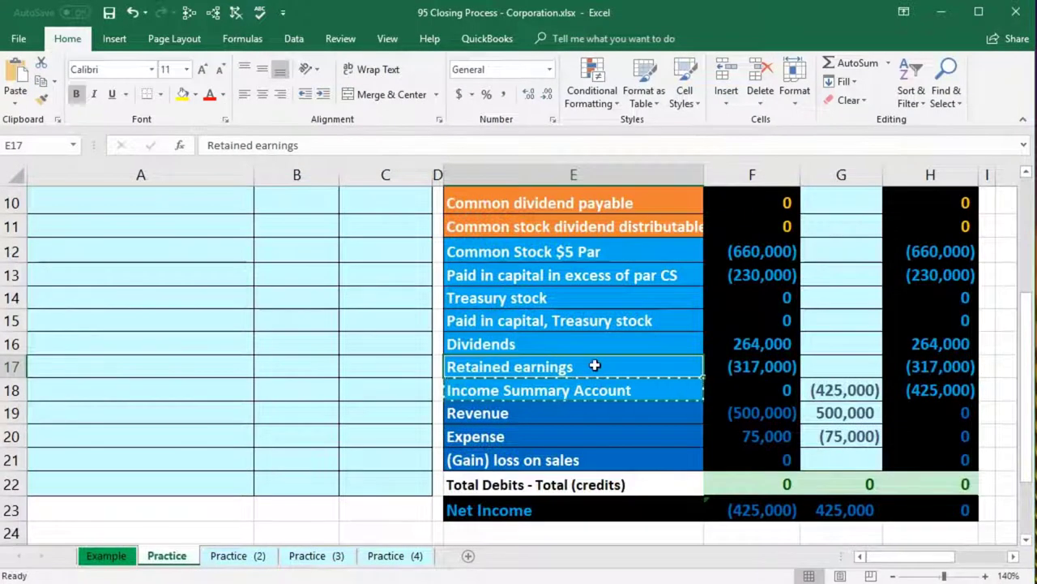
click(586, 343)
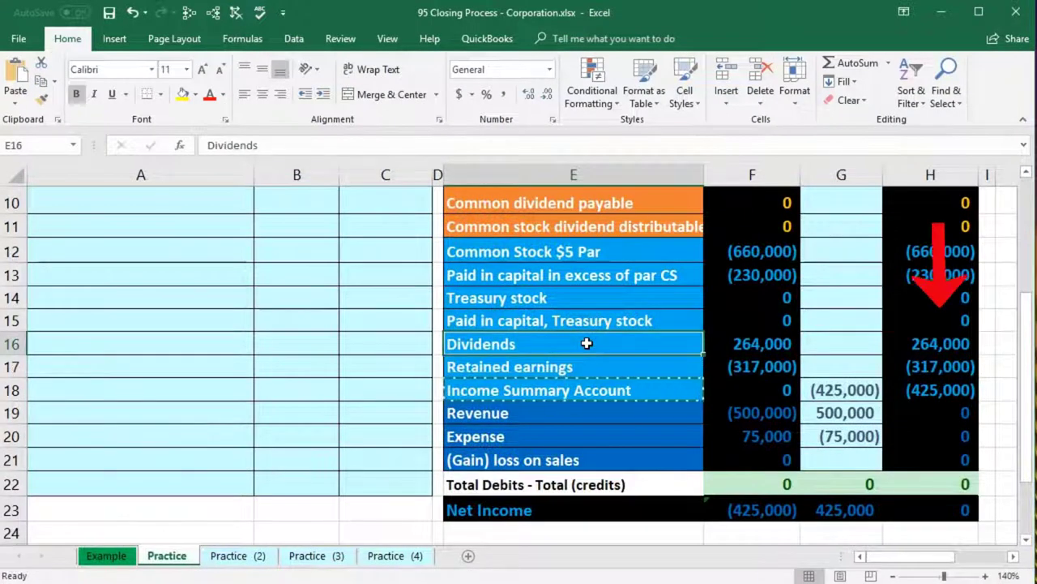
click(926, 406)
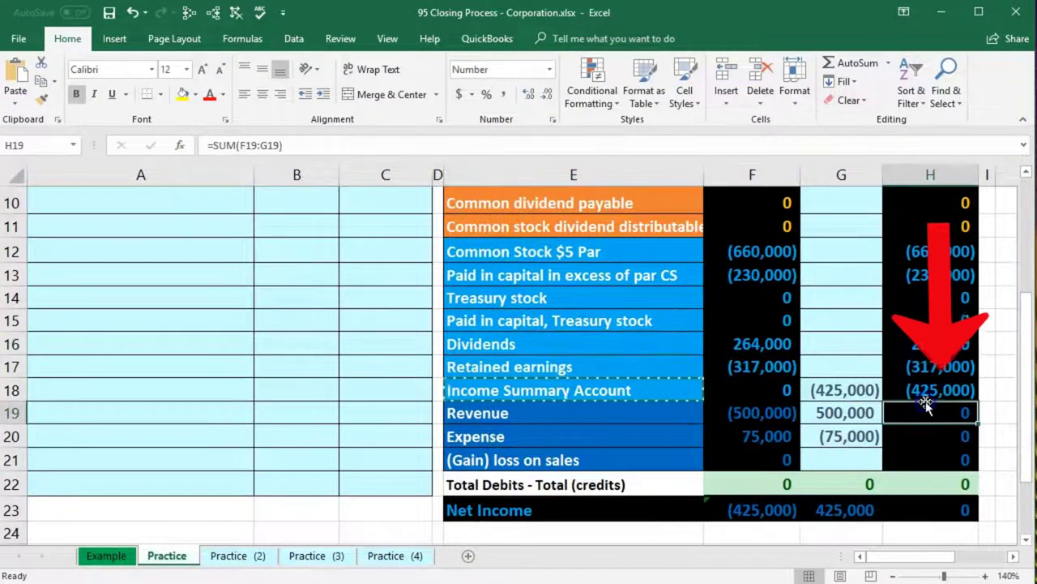
click(920, 392)
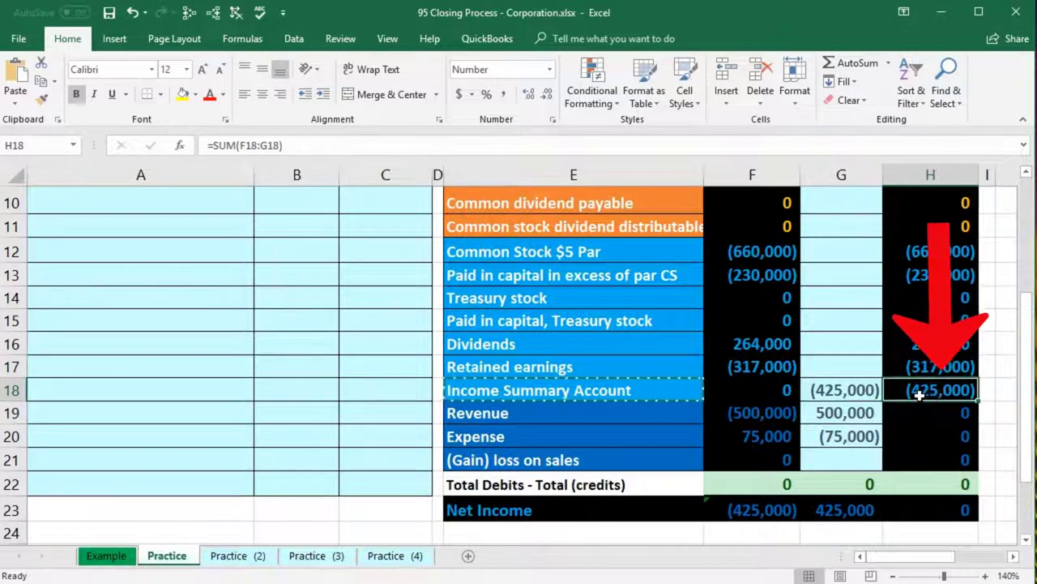
click(923, 381)
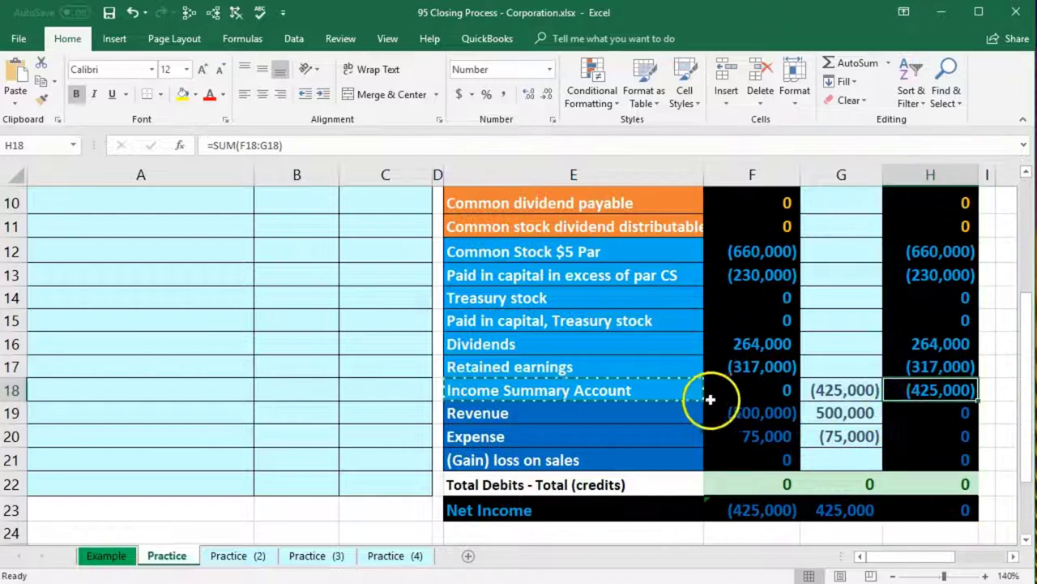
- Copy the Income Summary Account name from the trial balance and paste it as values only into journal cell A8
click(675, 389)
right_click(676, 389)
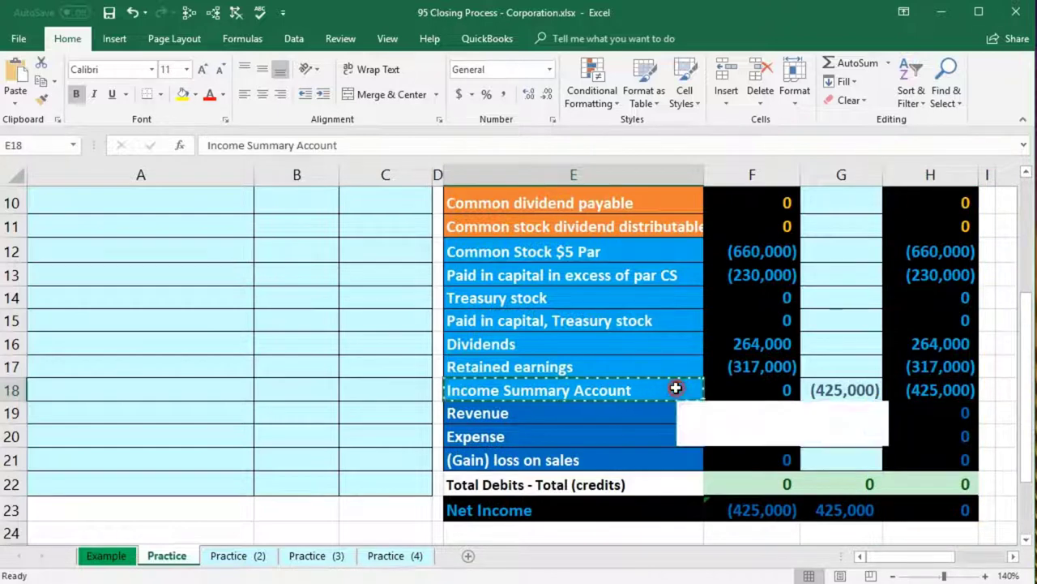
click(715, 38)
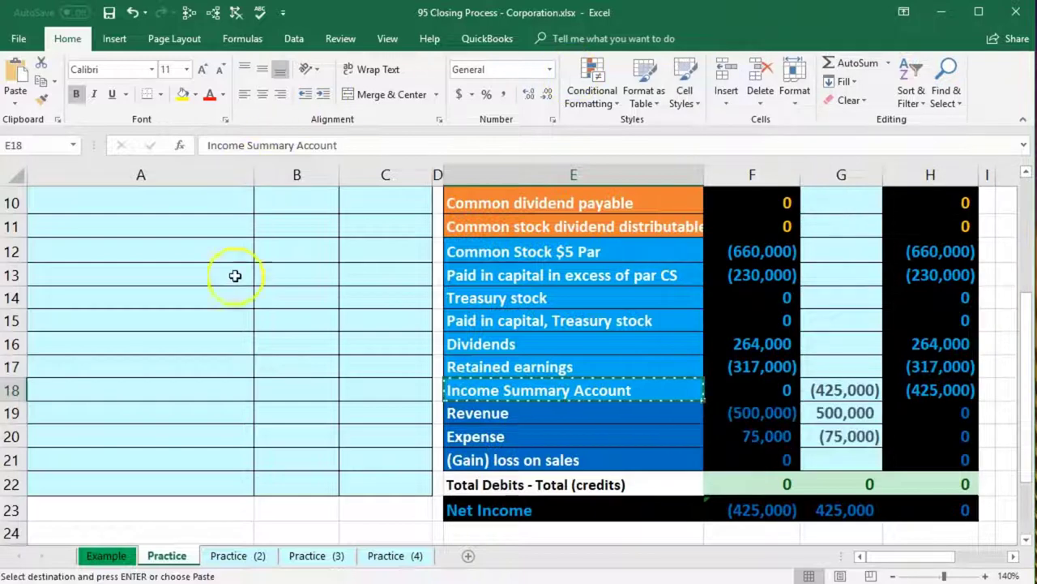
scroll(187, 390, up, 2)
click(72, 295)
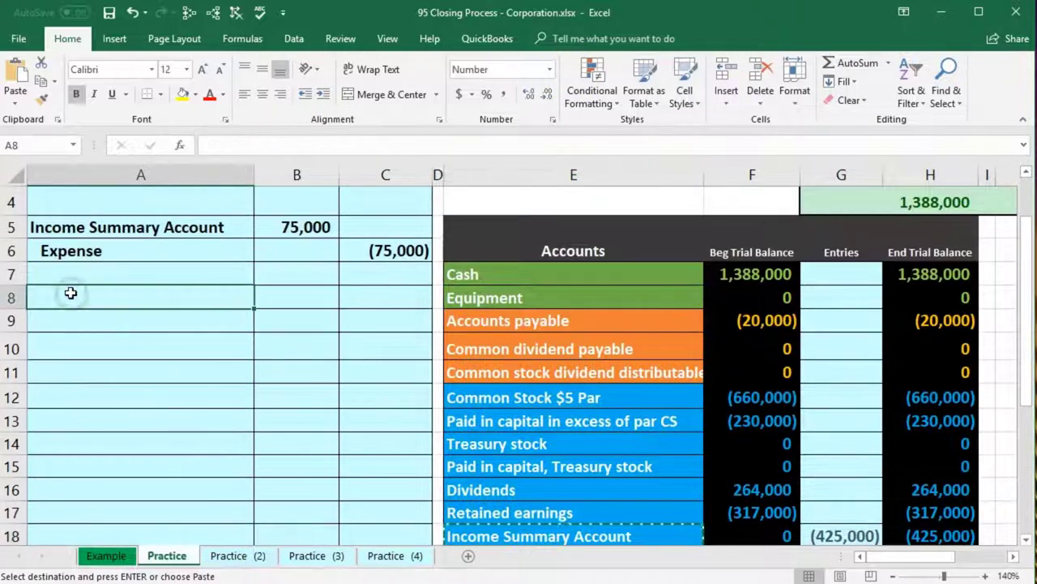
right_click(71, 294)
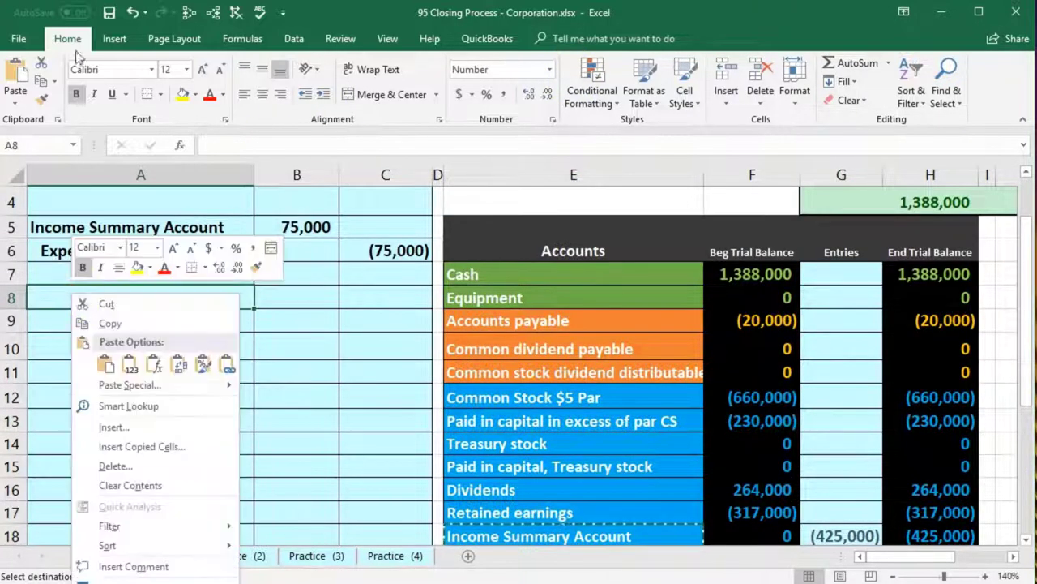
click(131, 365)
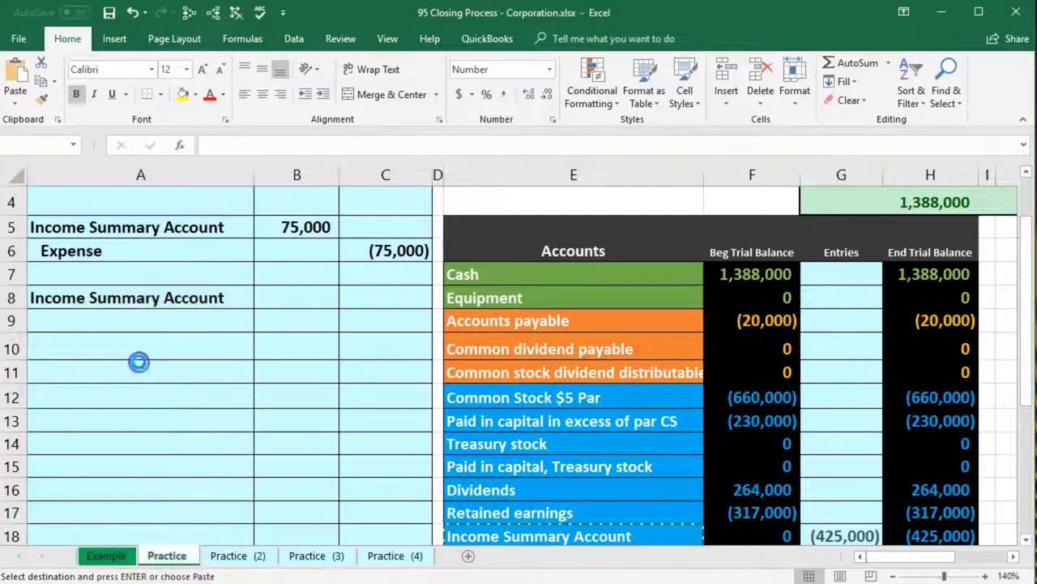
- Enter the Income Summary Account's debit in cell B8 with the formula =-G18
click(289, 301)
scroll(735, 483, down, 1)
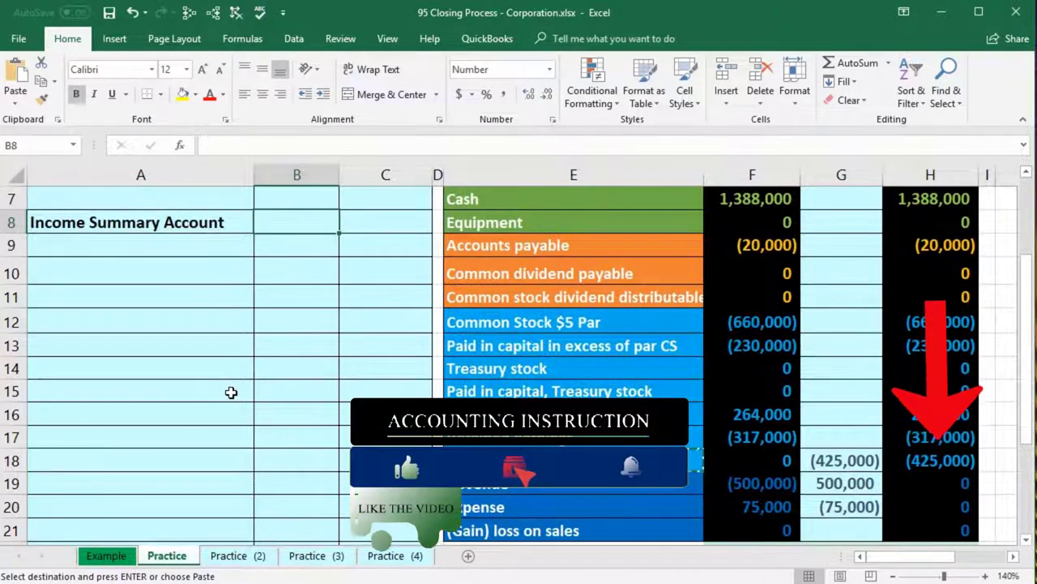
text(=)
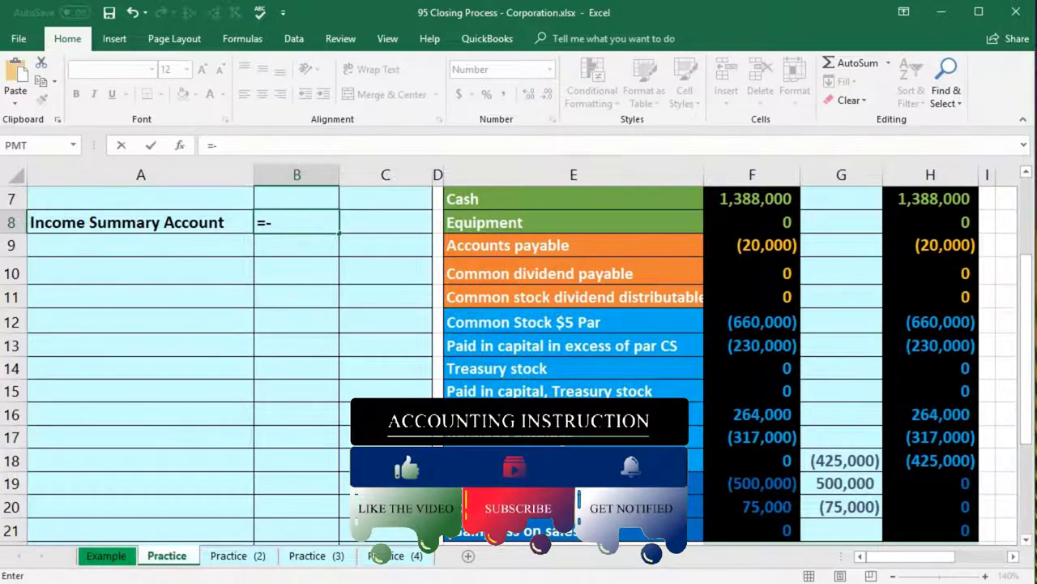
text(-)
click(946, 462)
click(873, 459)
key(Return)
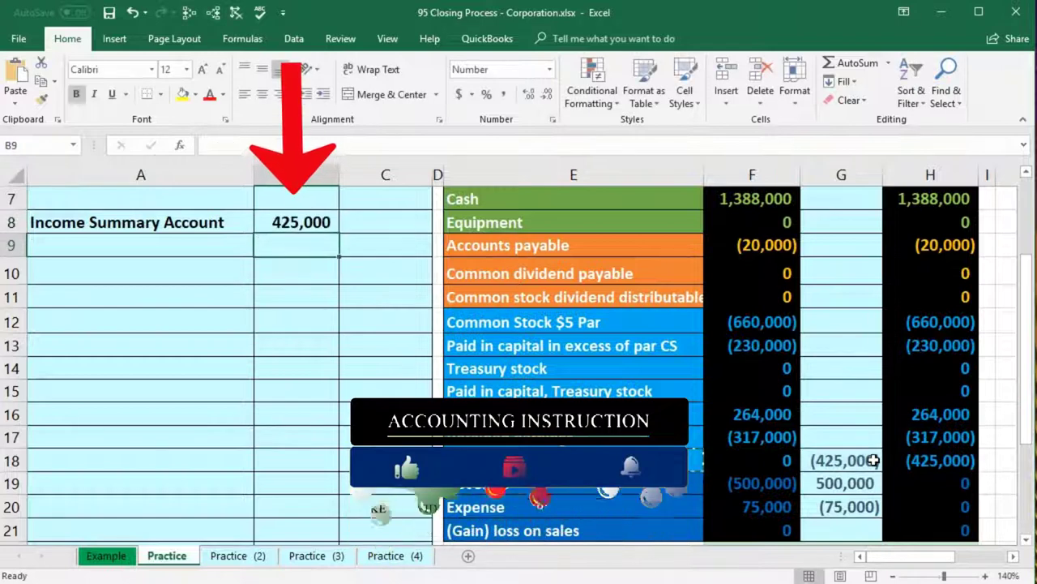
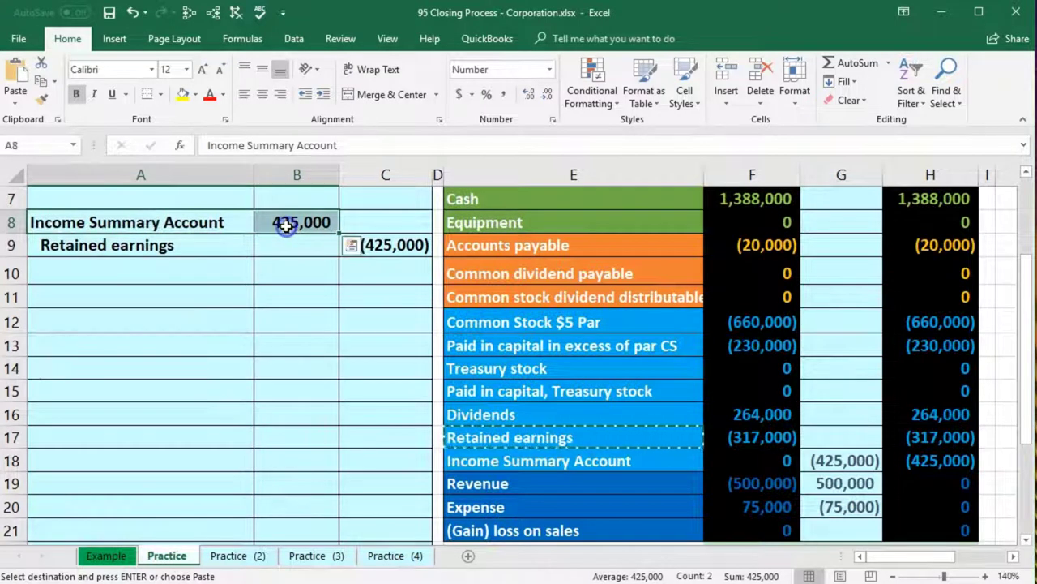
- Post the Income Summary Account's closing debit by extending its Entries formula in G18 to =C3+B5+B8, and dismiss the warning
drag(513, 460, 708, 469)
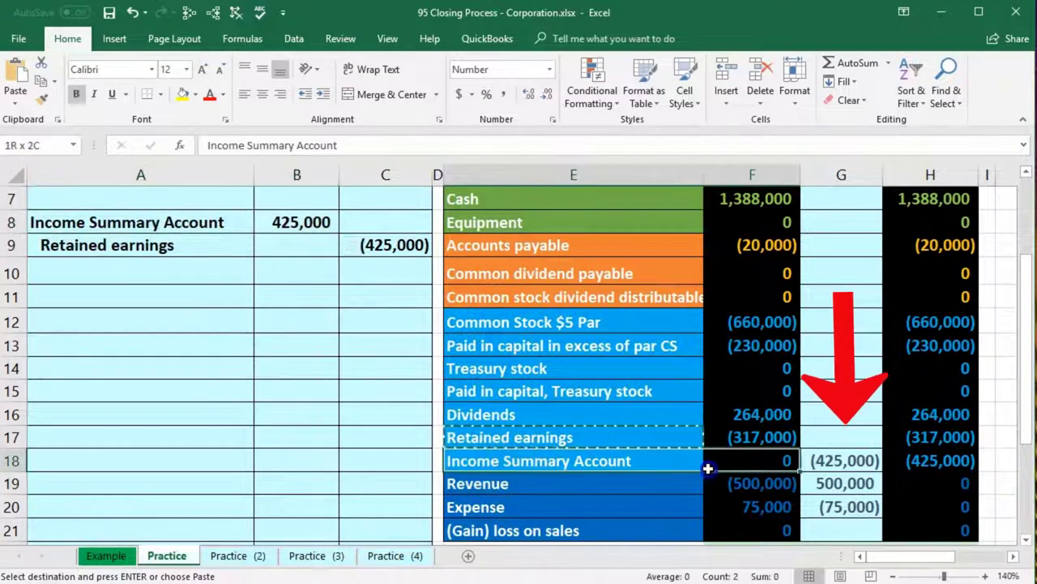
click(862, 459)
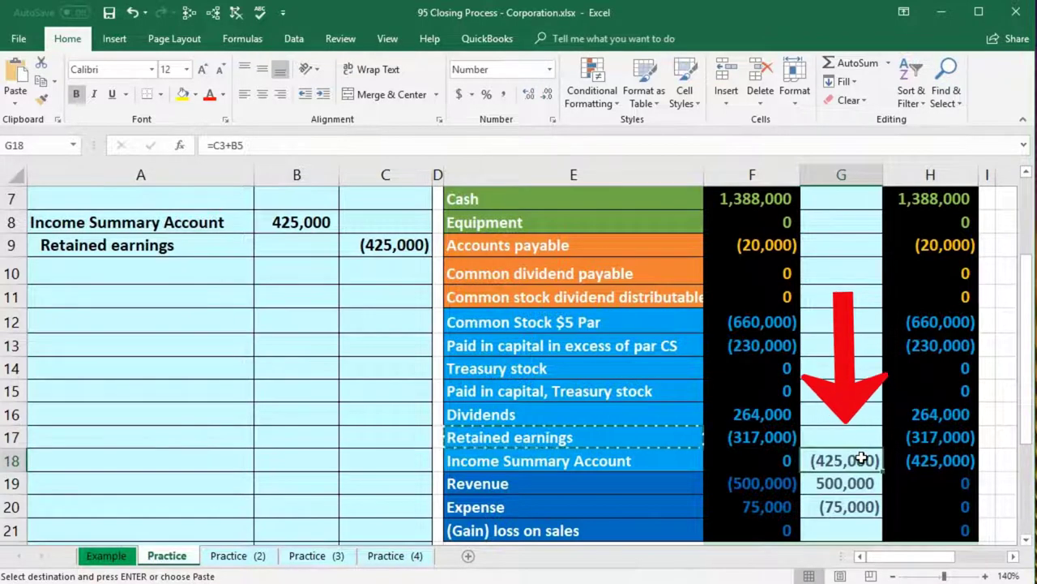
double_click(861, 460)
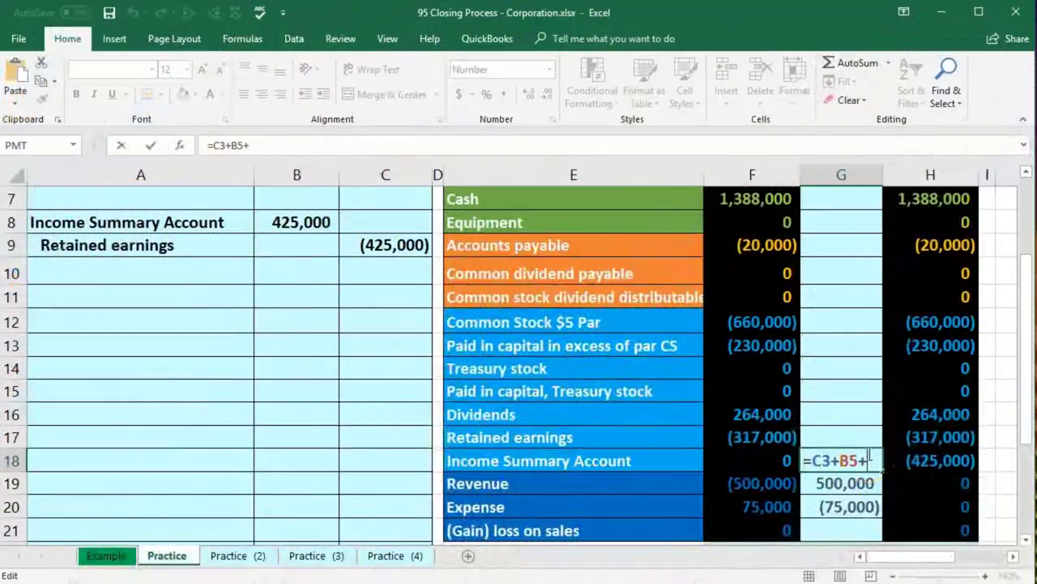
click(285, 226)
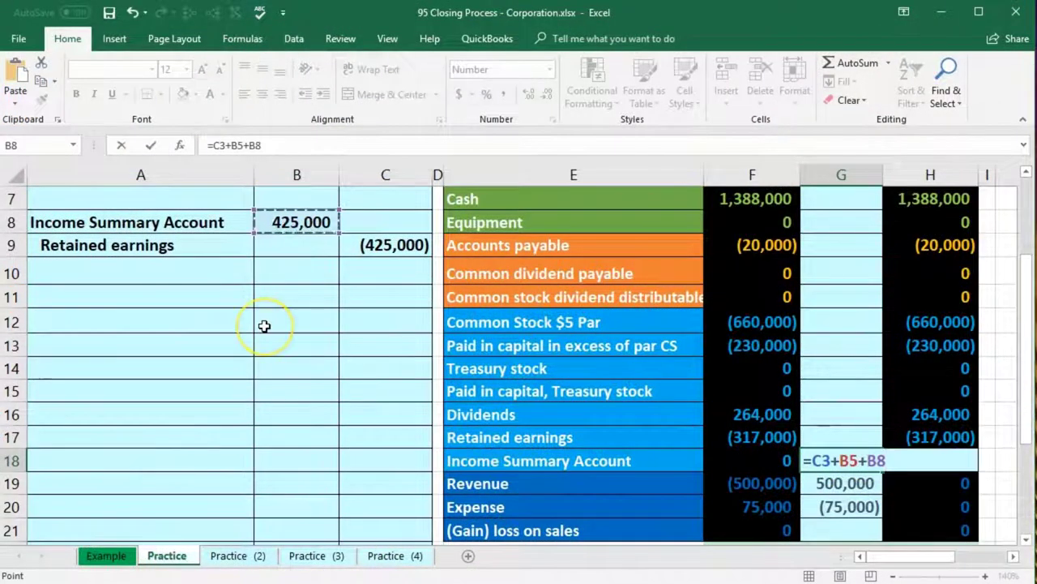
key(Return)
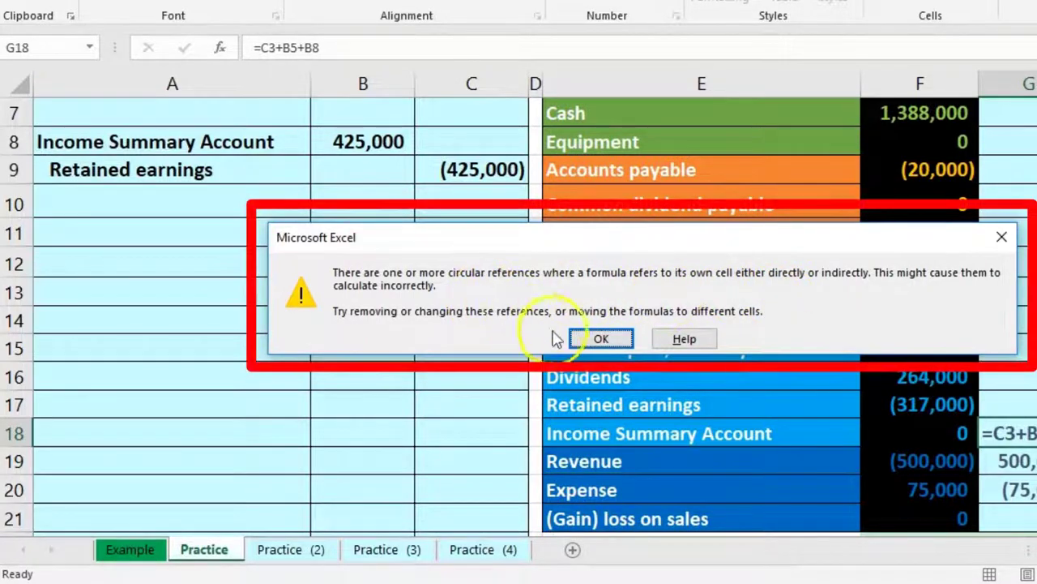
click(600, 339)
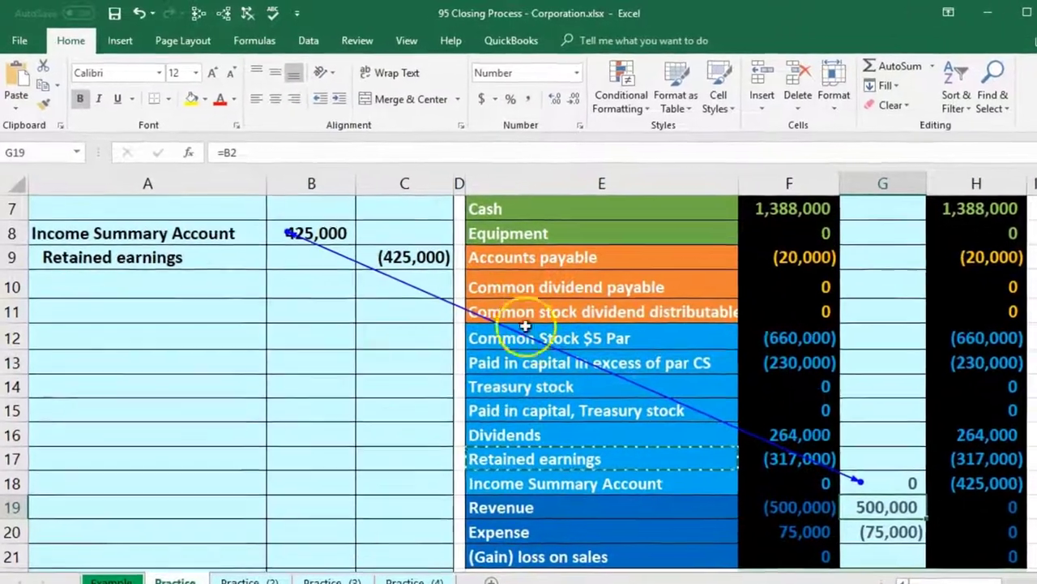
- Replace the formula for the Income Summary Account's debit in cell B8 with the typed amount 425000
click(320, 225)
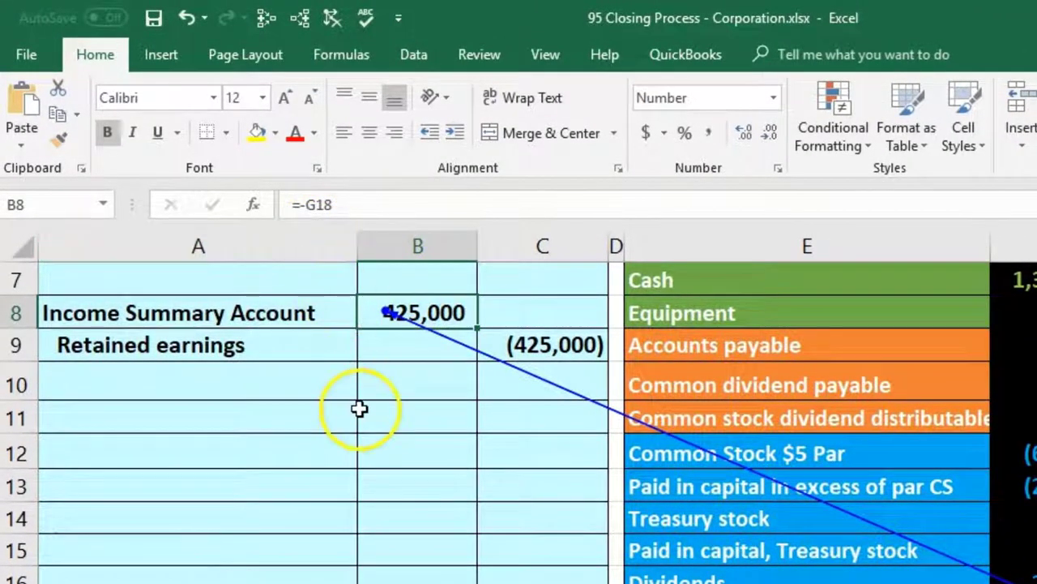
key(F2)
key(Escape)
text(425)
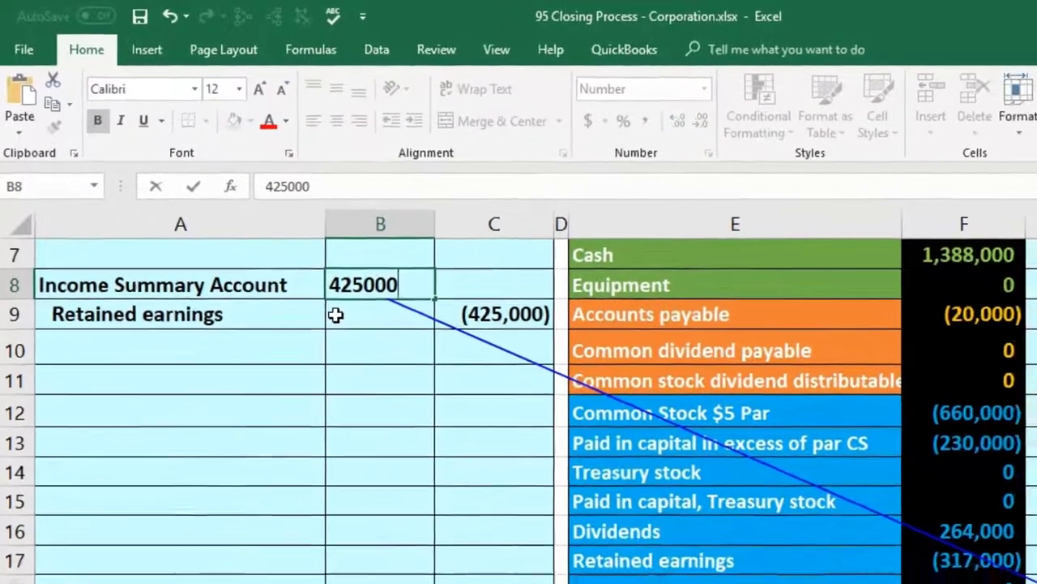
key(Return)
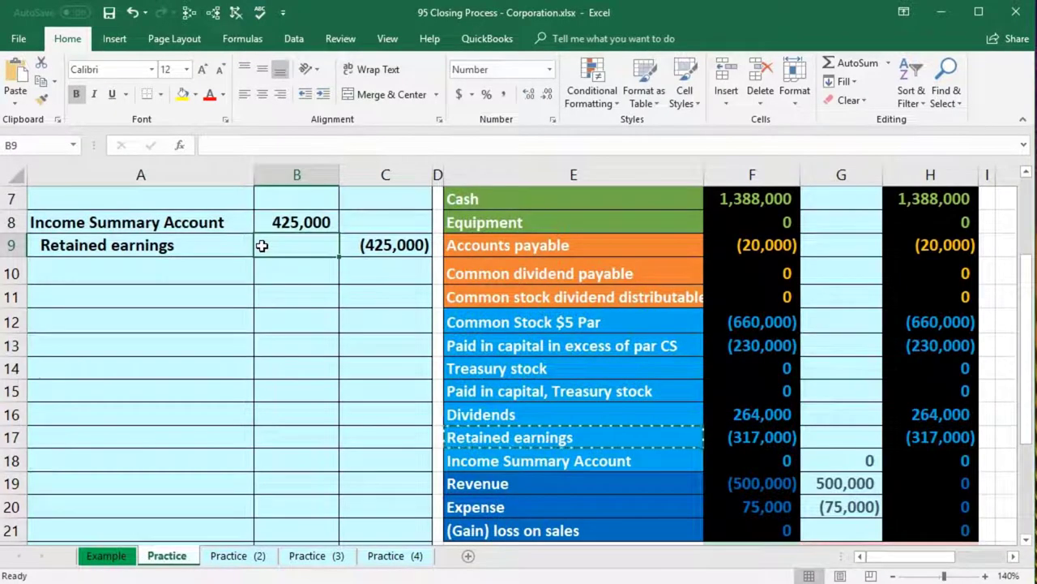
- Check the cell references in the Income Summary Account's Entries formula in G18 and review the account's ending balance
click(847, 461)
key(F2)
scroll(833, 507, up, 2)
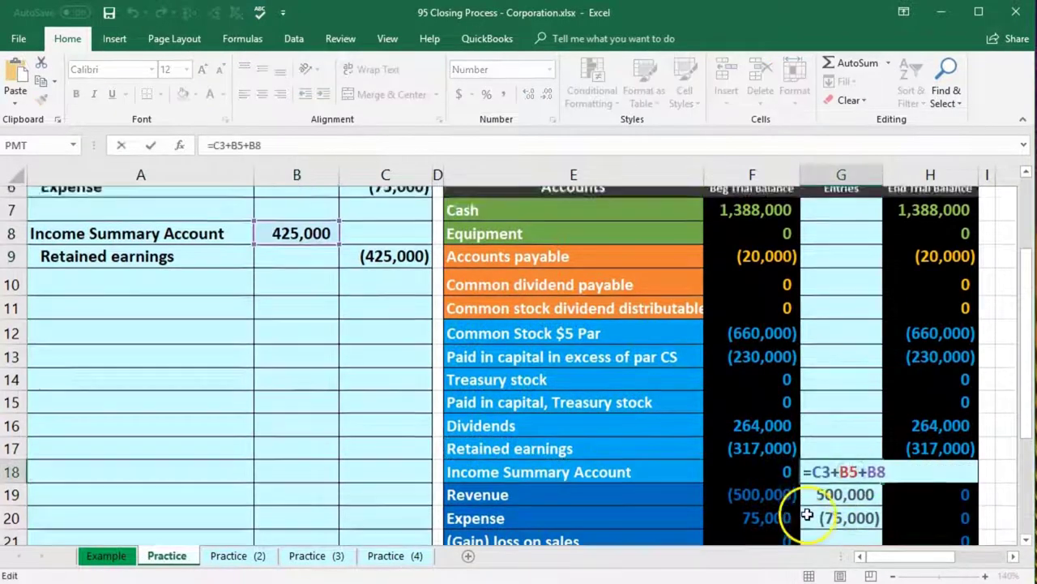
scroll(808, 513, down, 2)
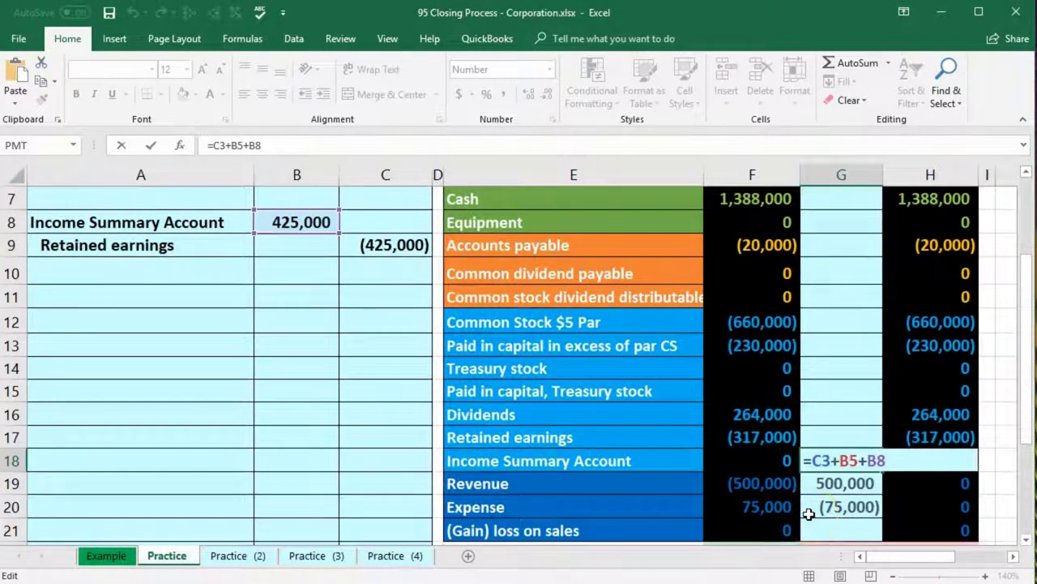
key(Return)
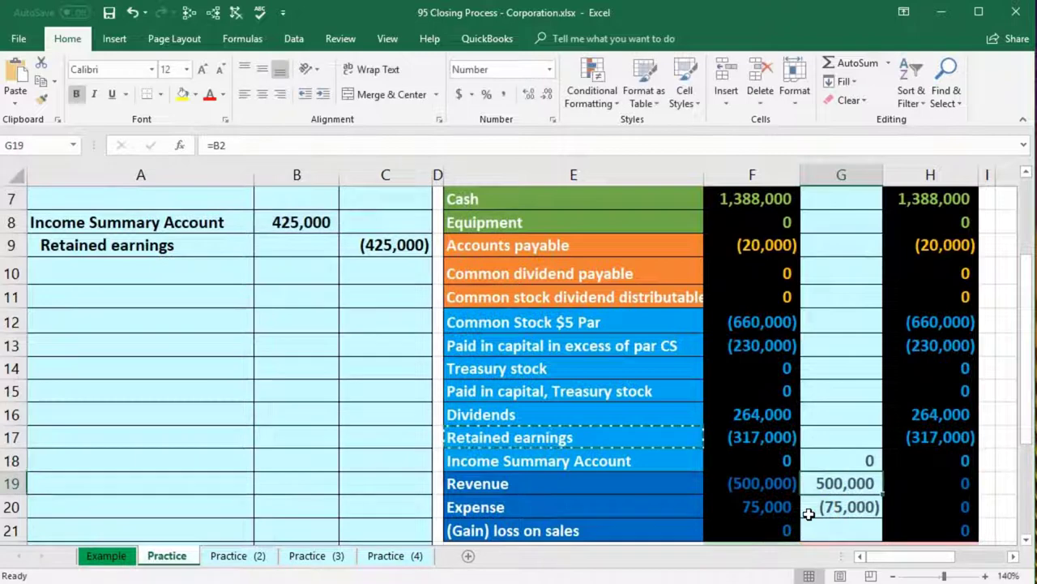
click(914, 460)
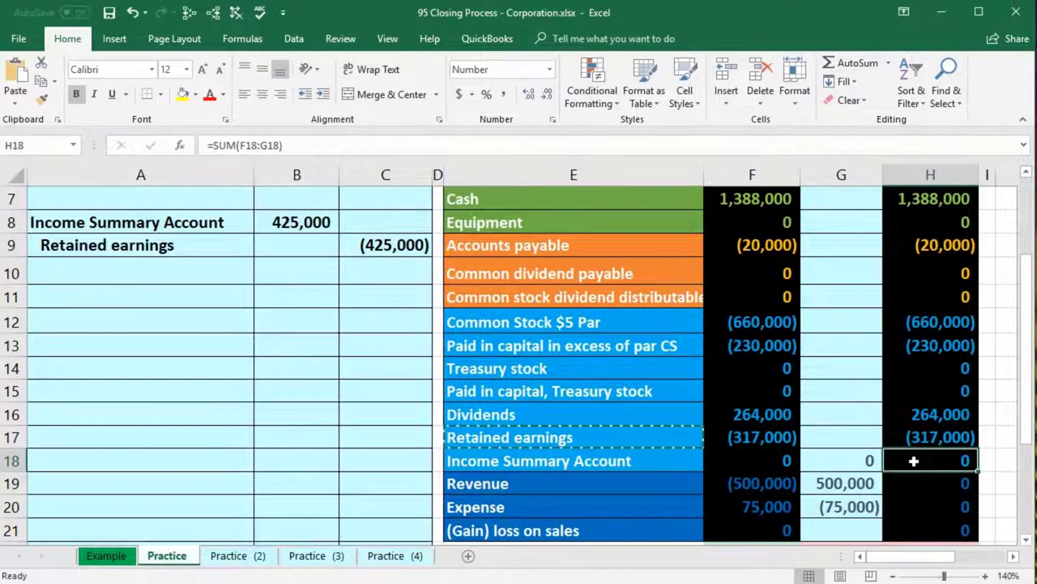
- Post the Retained earnings credit to the Entries column by entering the formula =C9 in cell G17
drag(192, 251, 384, 253)
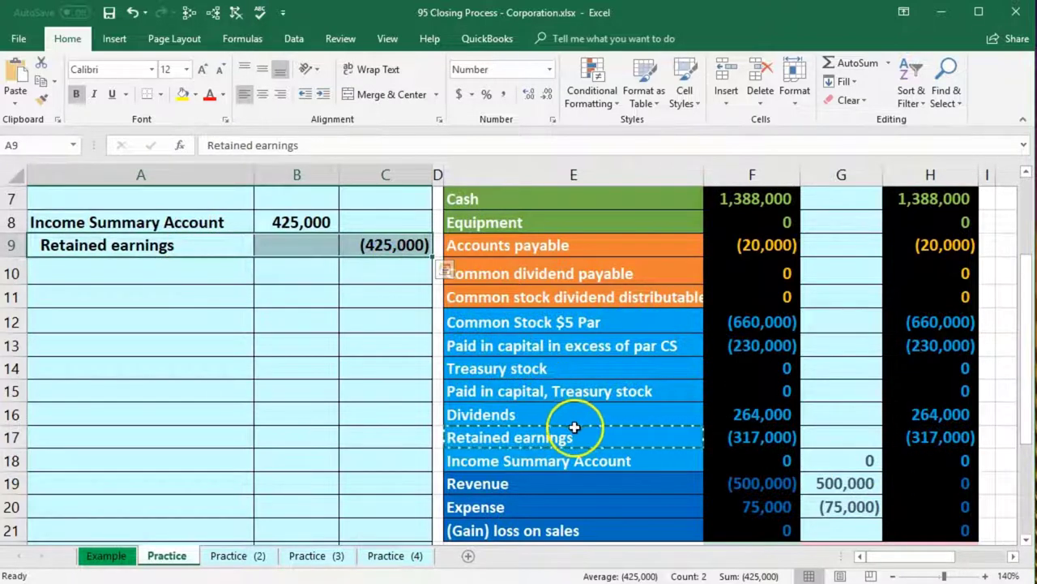
drag(574, 427, 837, 439)
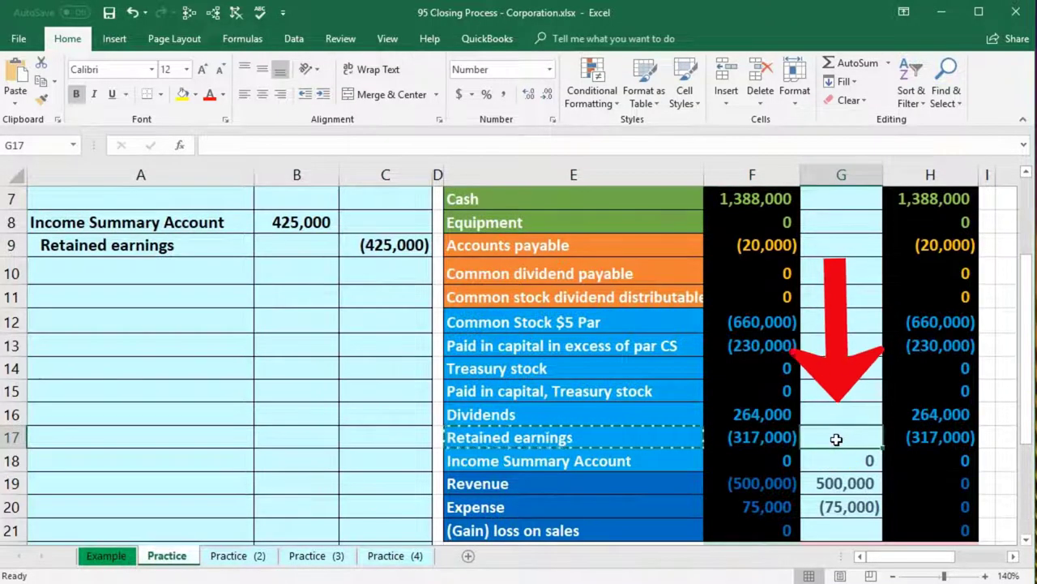
text(=)
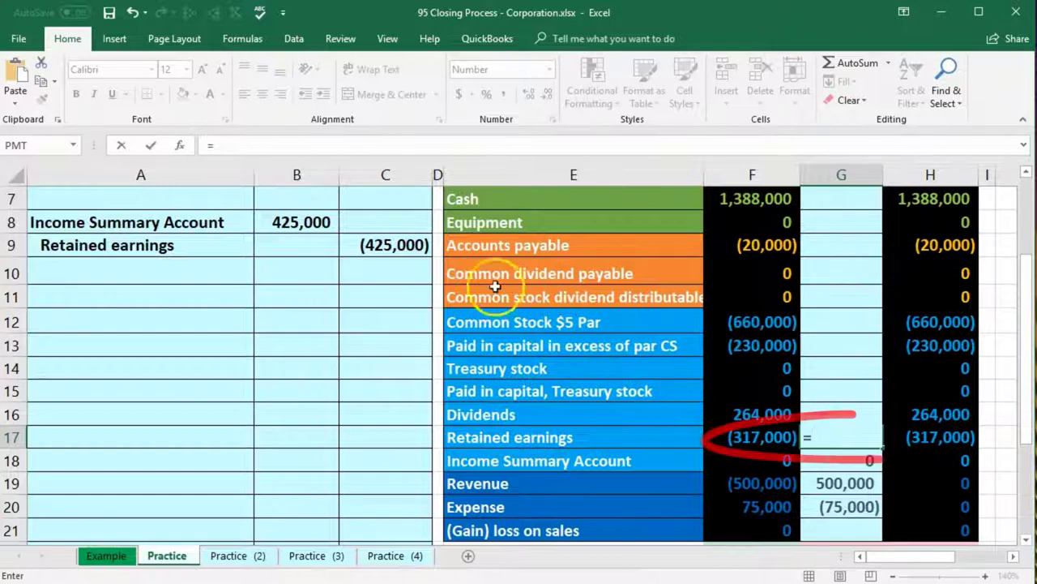
click(394, 243)
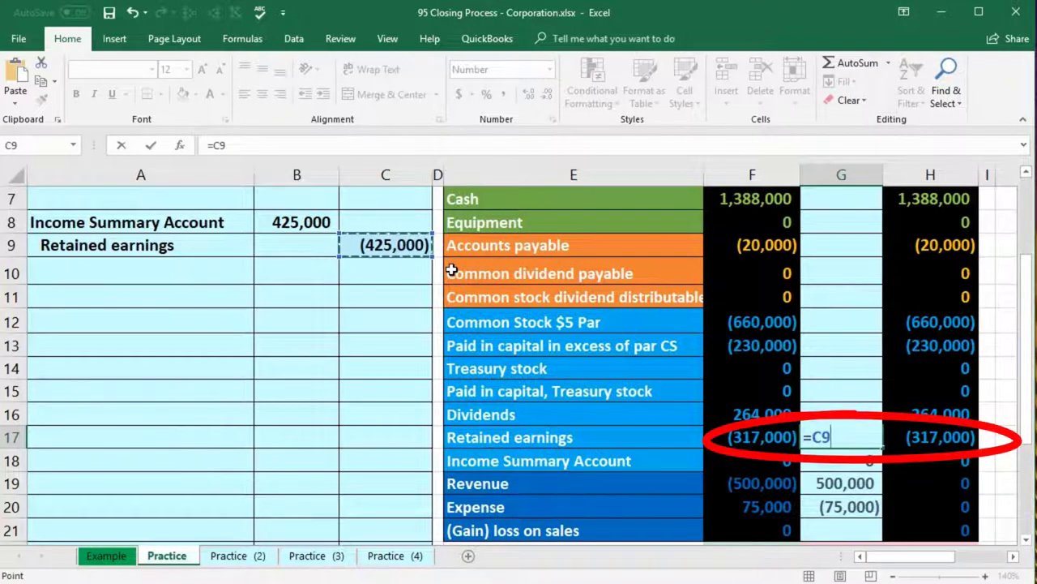
key(Return)
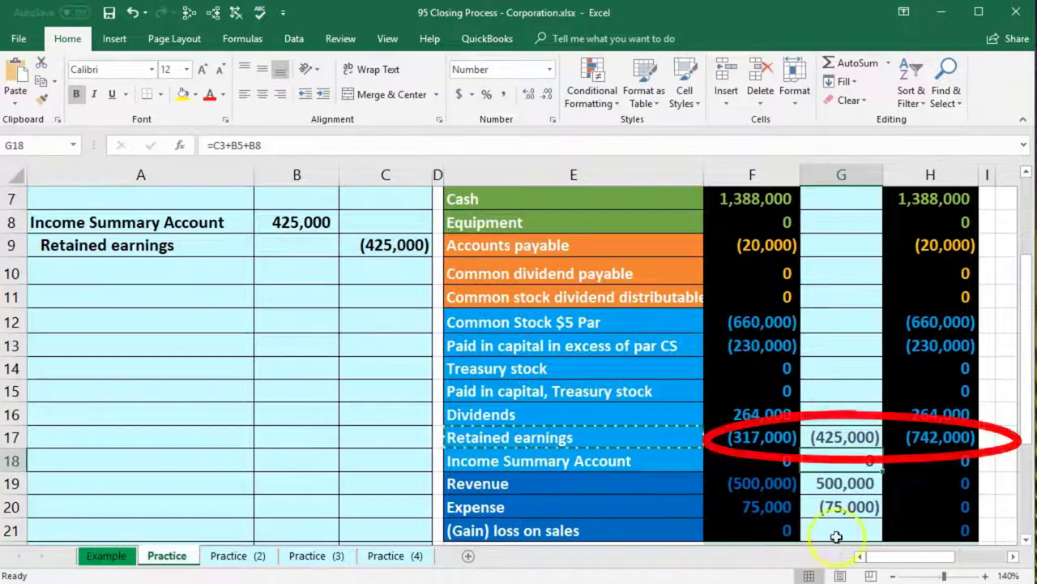
- Compare the ending balance of Retained earnings with those of Common Stock $5 Par and Paid in capital in excess of par CS
click(938, 437)
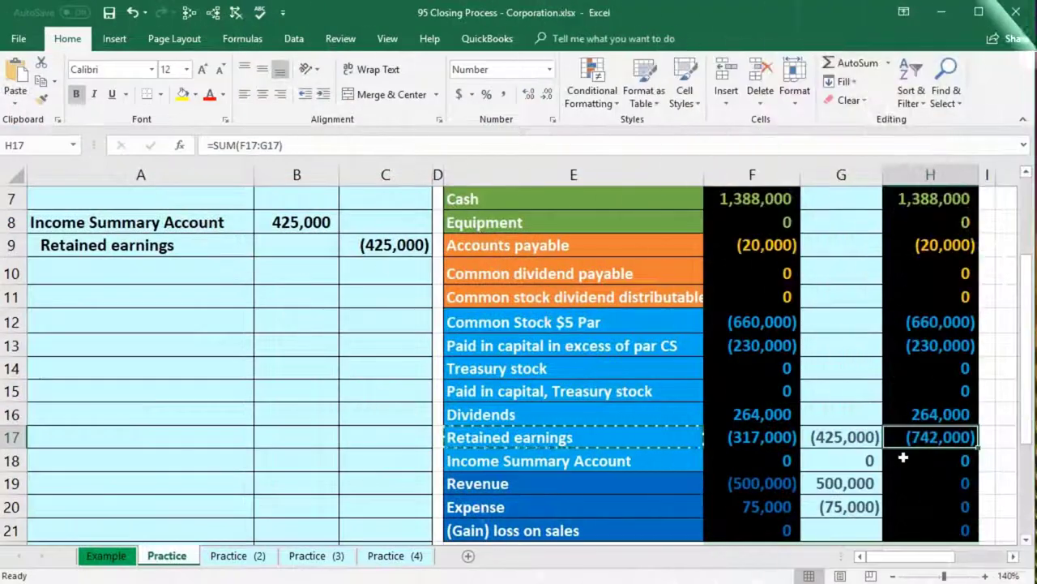
drag(922, 321, 923, 346)
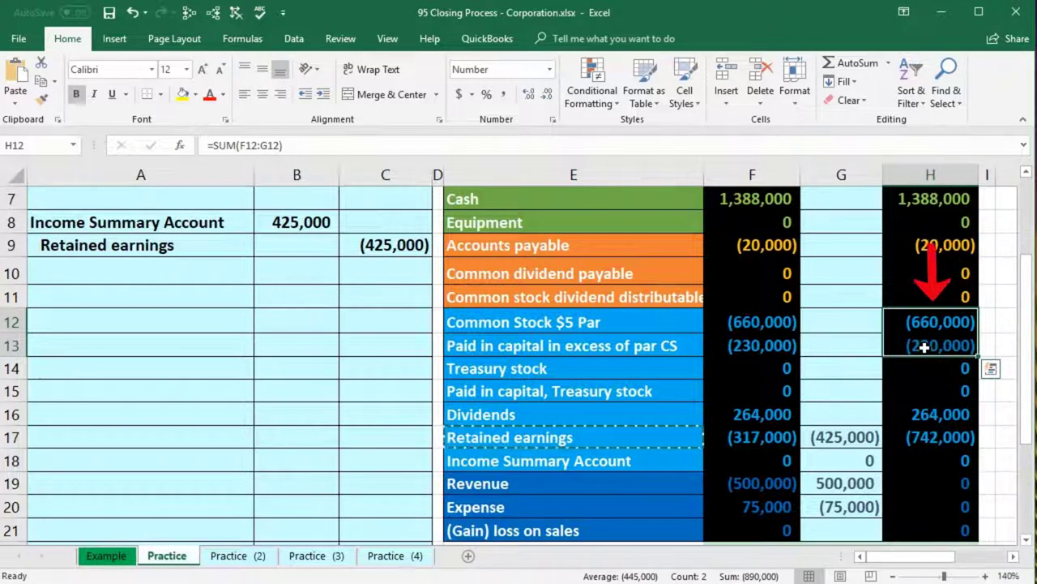
click(915, 434)
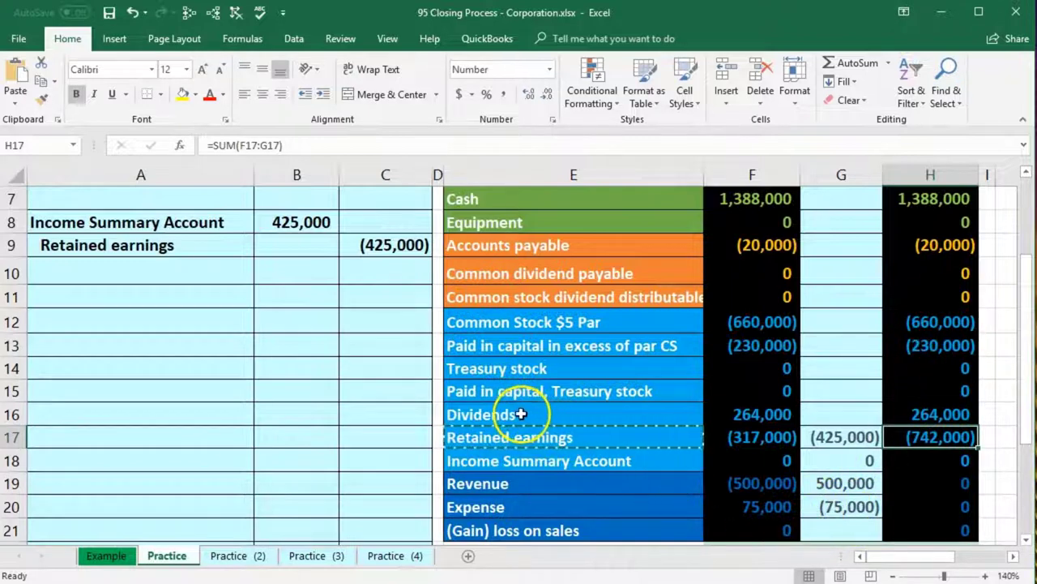
- Review the Dividends and Retained earnings accounts alongside the Statement of Retained Earnings
drag(520, 414, 742, 422)
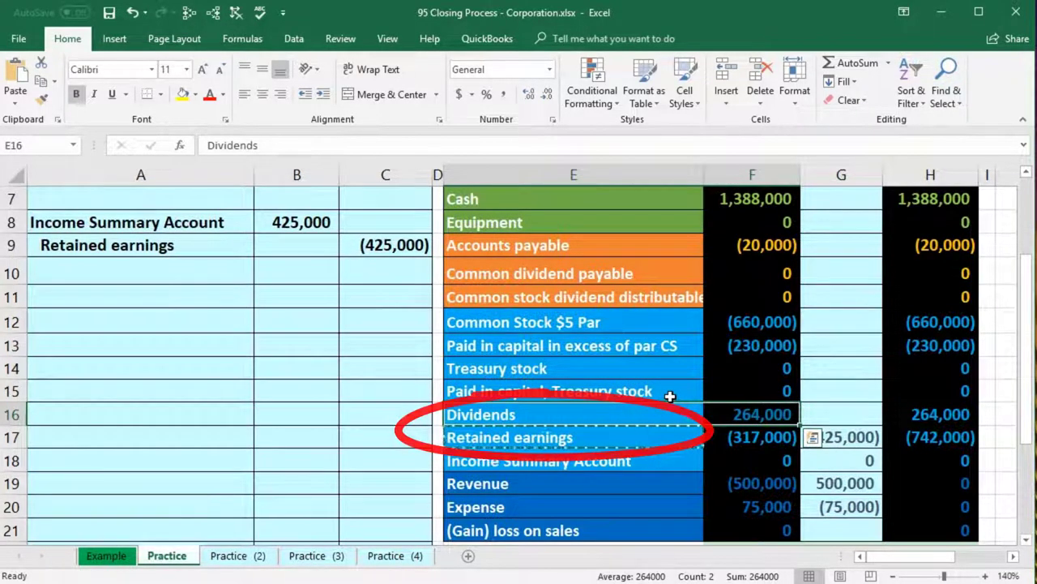
click(651, 444)
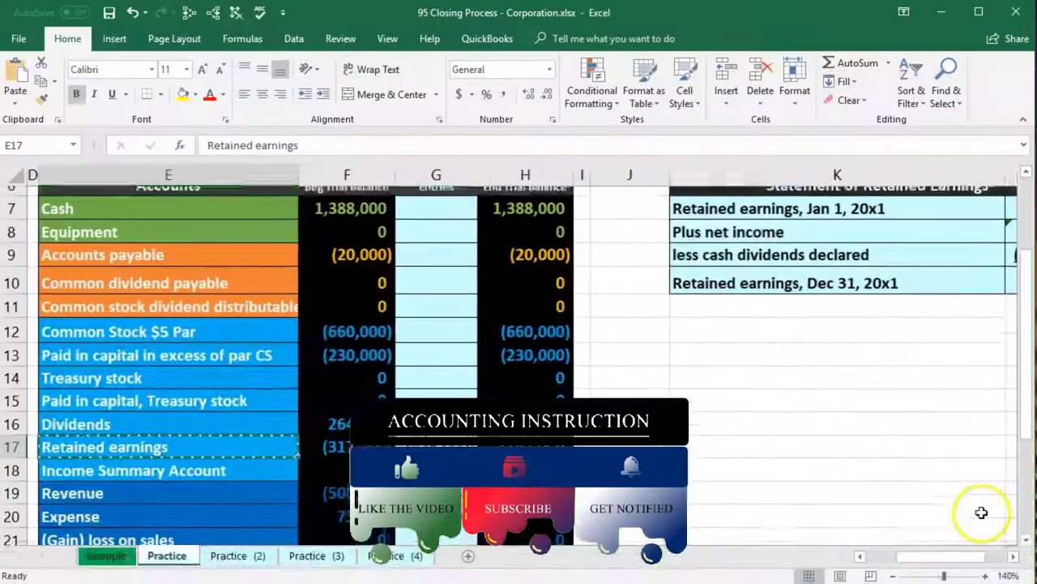
scroll(981, 512, up, 1)
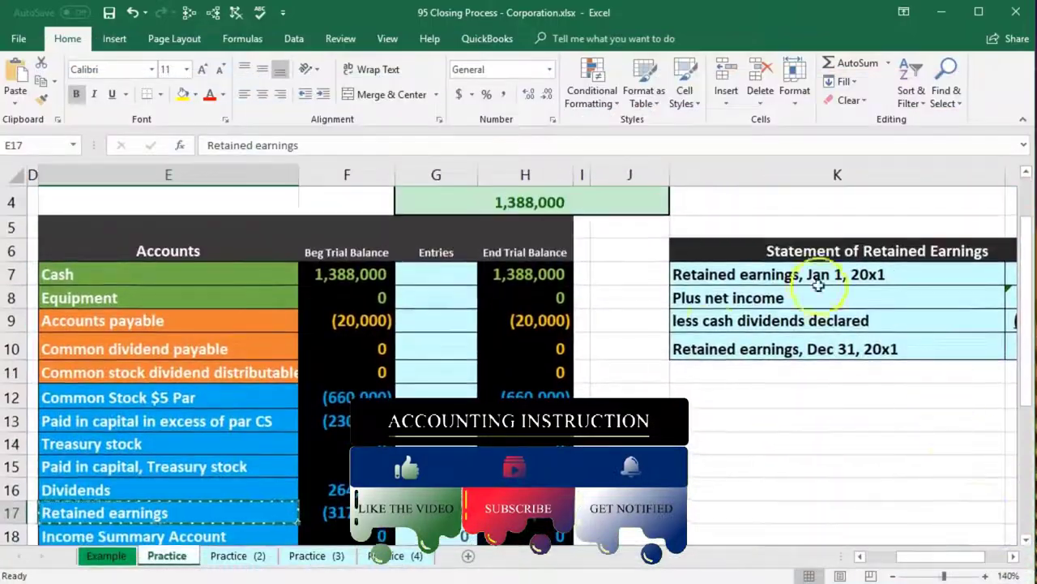
click(865, 557)
scroll(568, 365, down, 1)
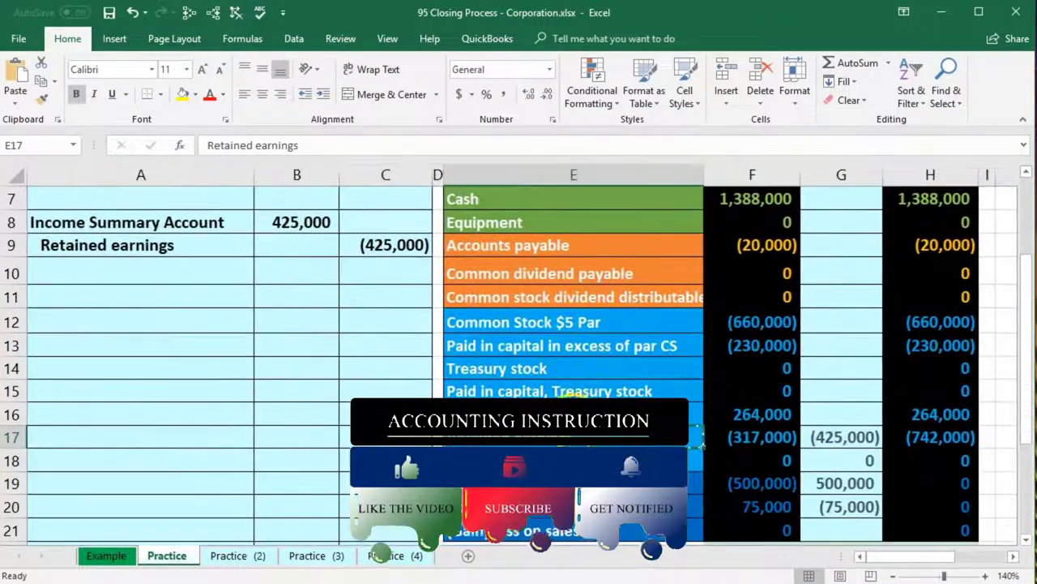
- Compare the Dividends balance with Retained earnings and the Revenue, Expense and (Gain) loss on sales accounts in the trial balance
key(Up)
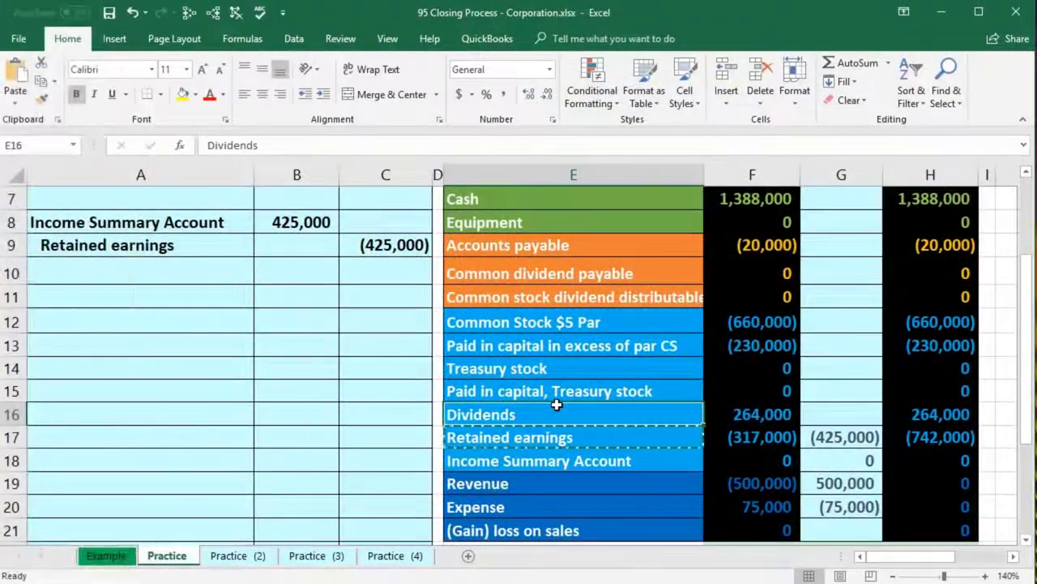
scroll(556, 405, down, 3)
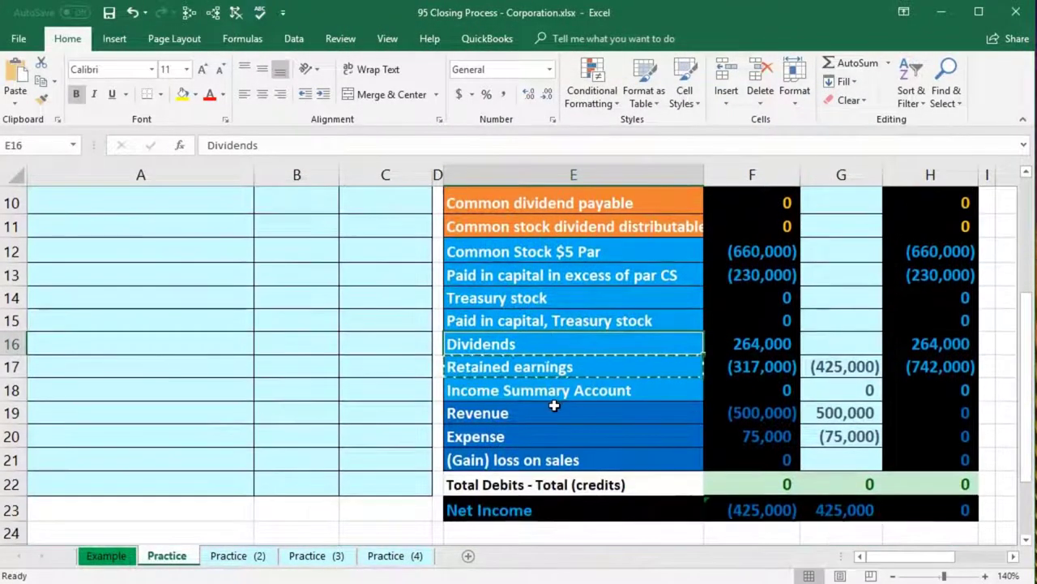
drag(551, 412, 549, 456)
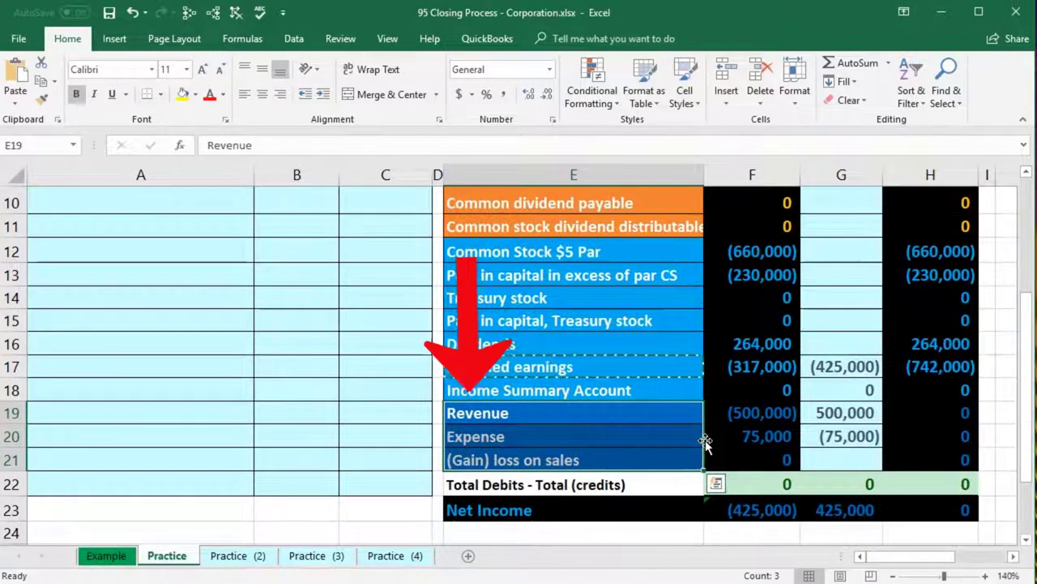
click(919, 366)
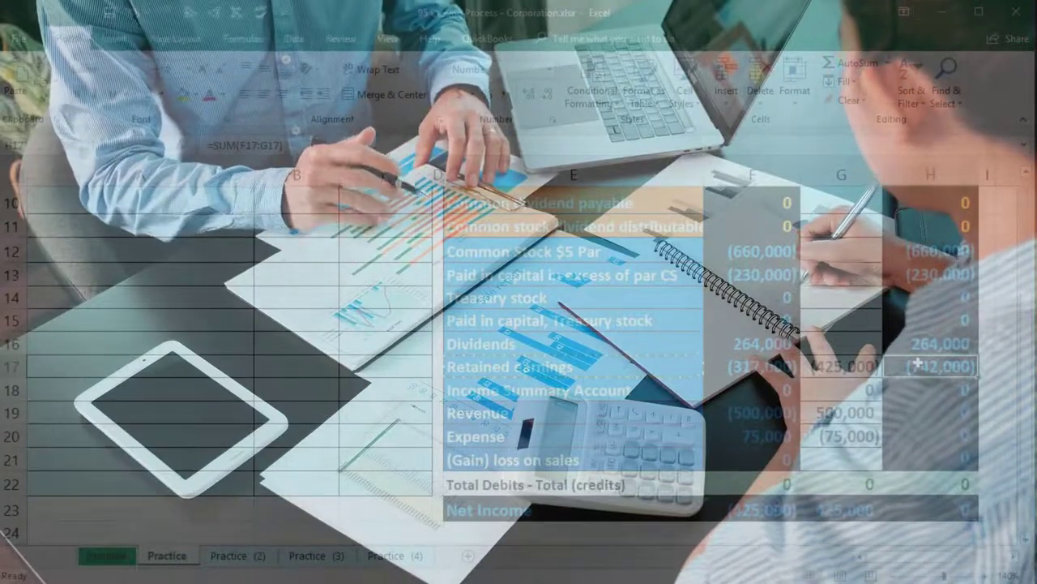
click(658, 345)
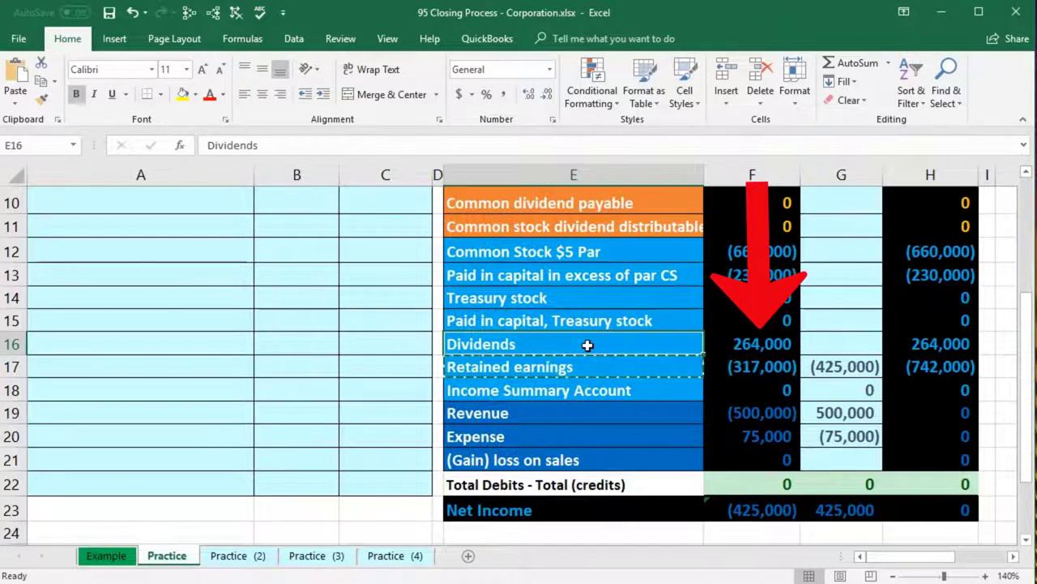
click(755, 347)
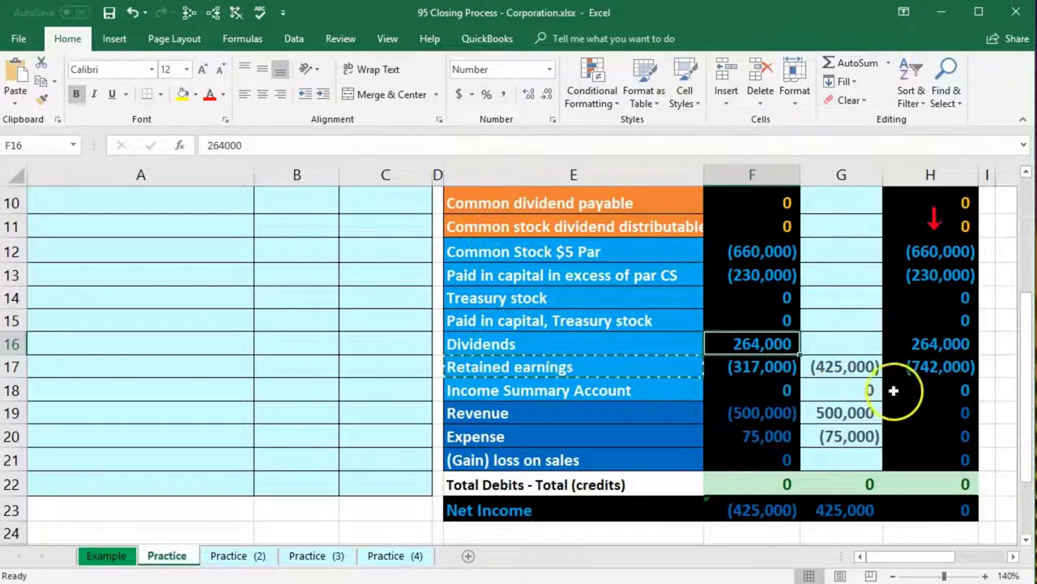
click(915, 368)
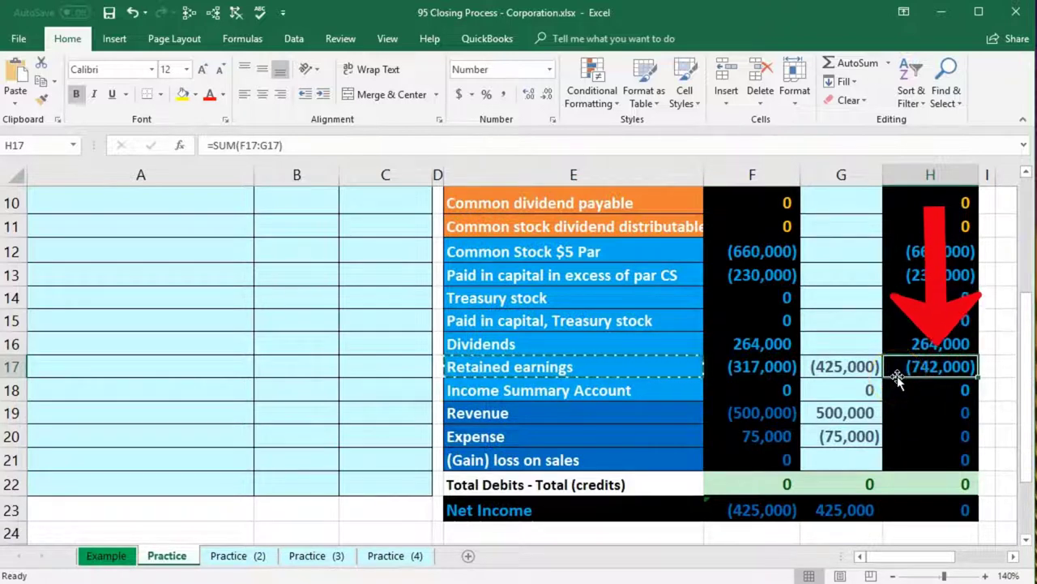
click(898, 347)
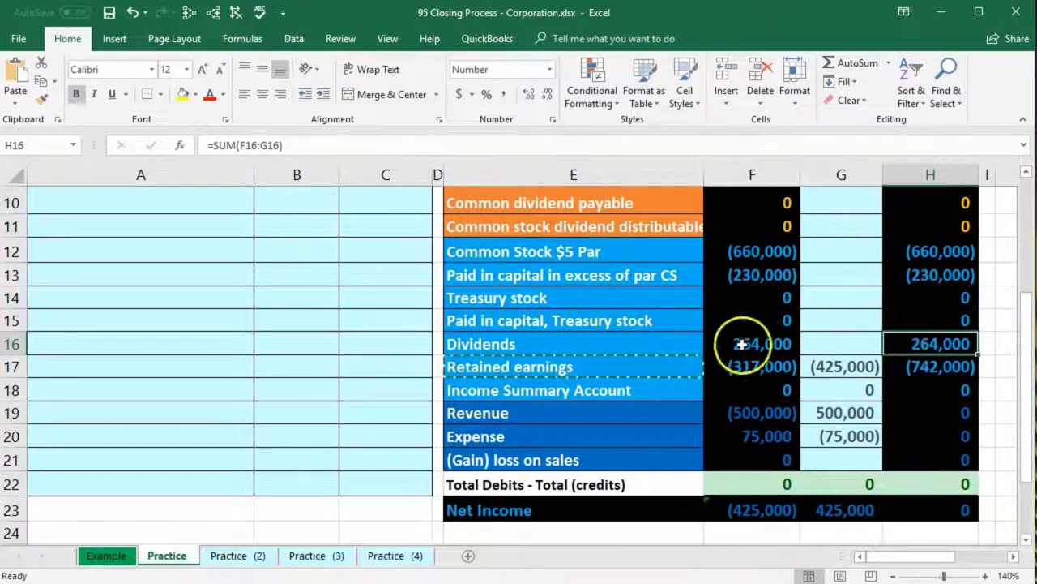
mouse_move(643, 338)
mouse_down()
mouse_move(838, 322)
mouse_move(894, 343)
mouse_up()
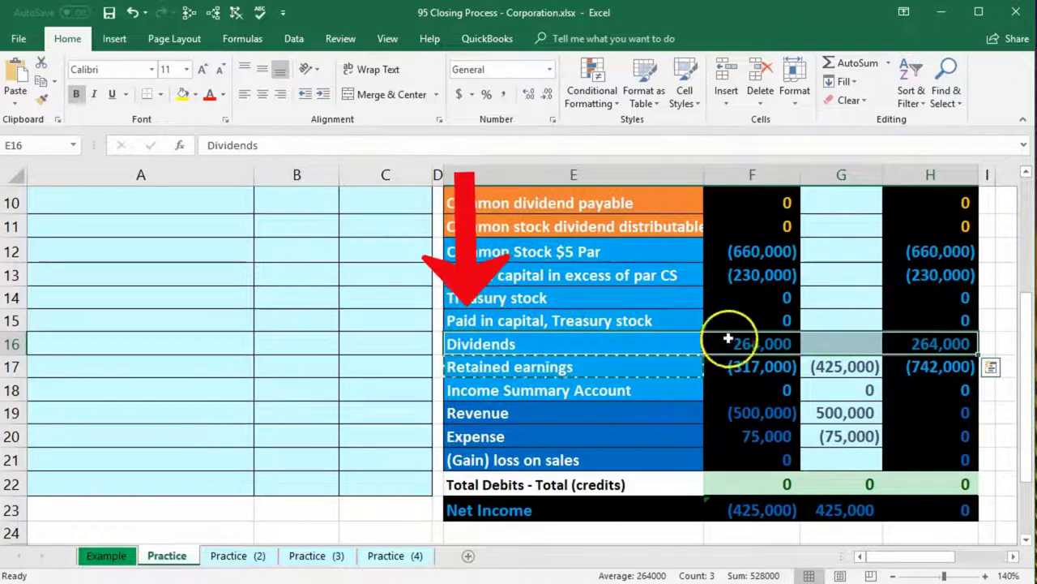
- Copy the Dividends account name from E16 into cell A12 as values only, as the credit line of the next closing entry
click(535, 339)
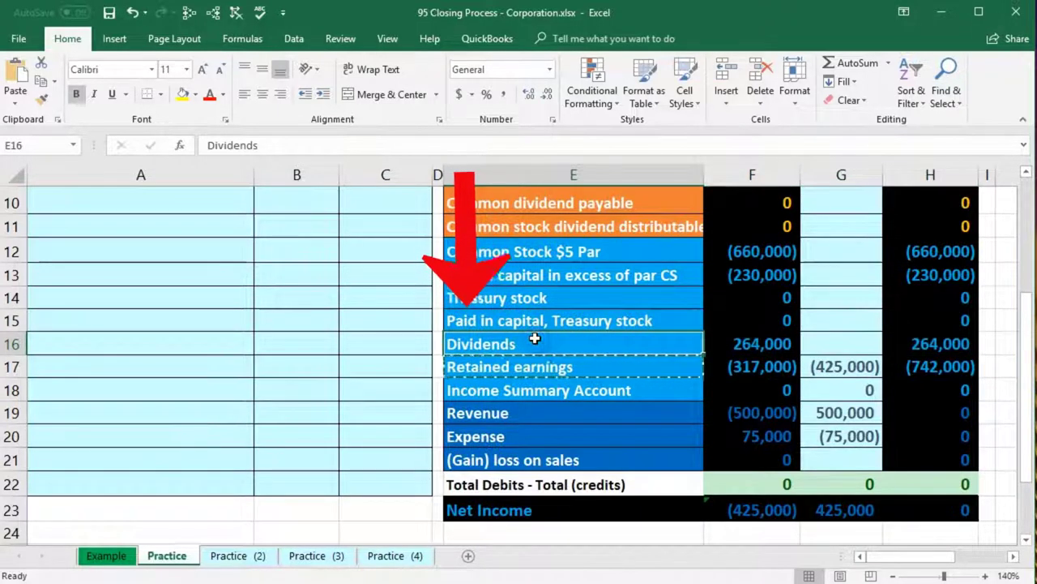
right_click(535, 338)
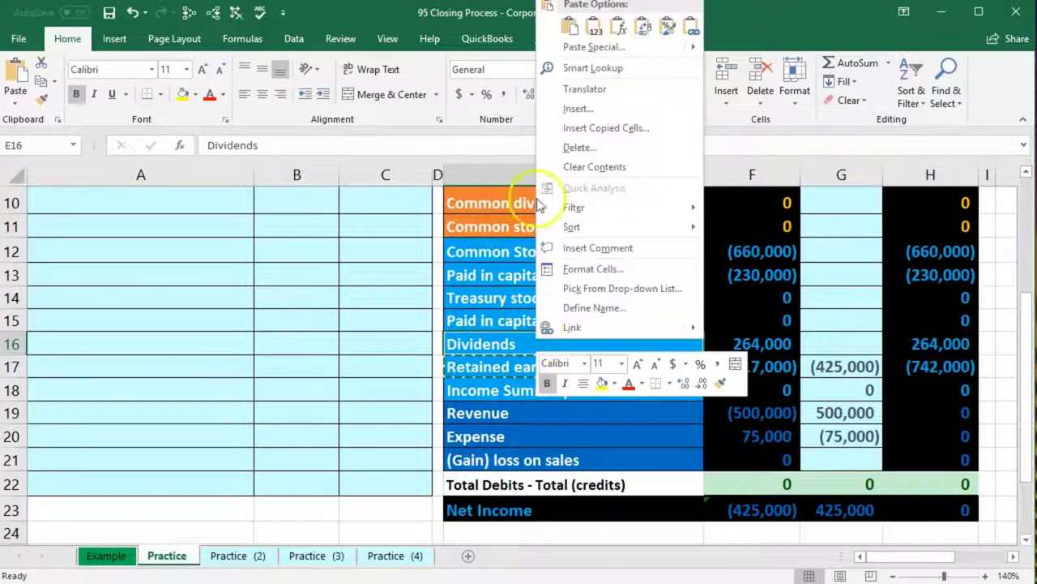
key(Escape)
key(ctrl+c)
scroll(219, 329, up, 2)
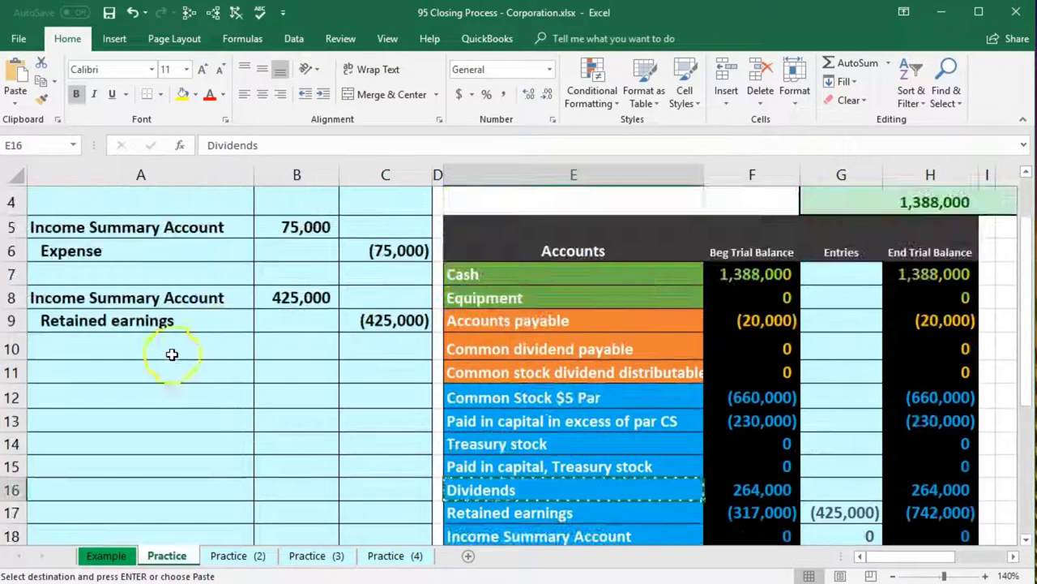
click(138, 344)
click(124, 379)
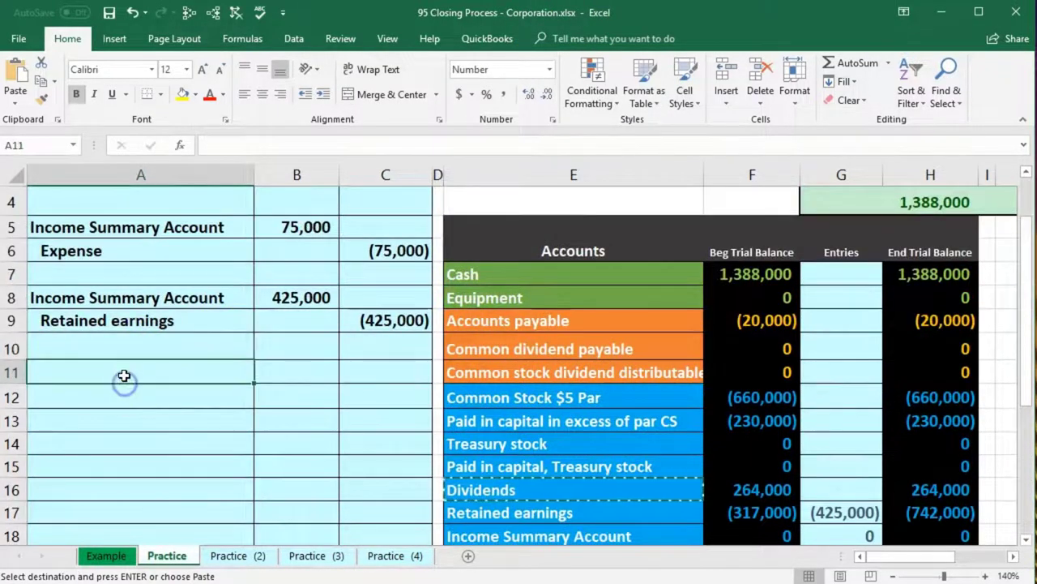
click(118, 400)
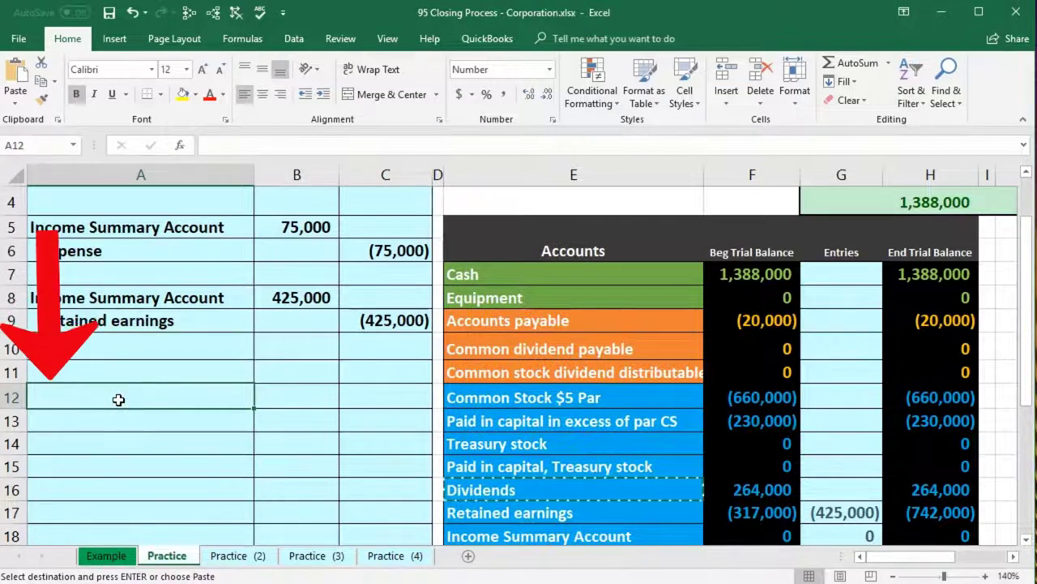
click(118, 400)
right_click(118, 399)
click(178, 107)
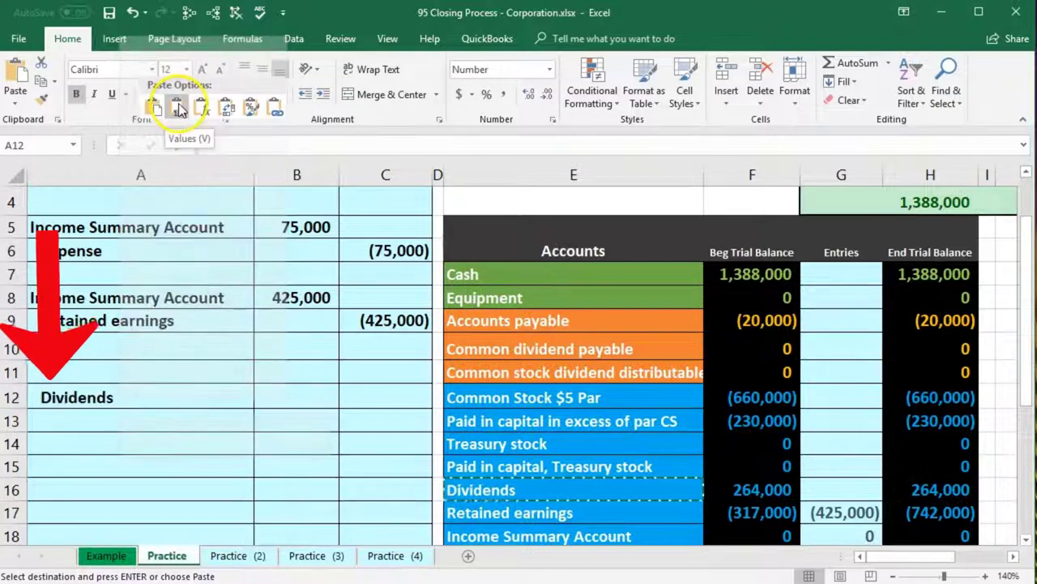
- Enter the Dividends credit of -264000 in cell C12
click(394, 379)
click(398, 393)
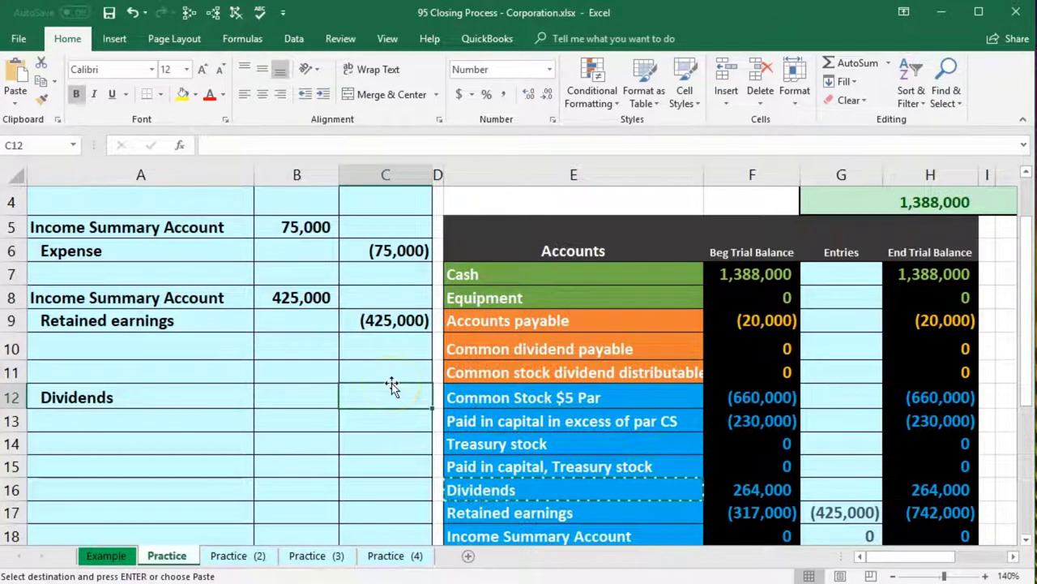
text(-264)
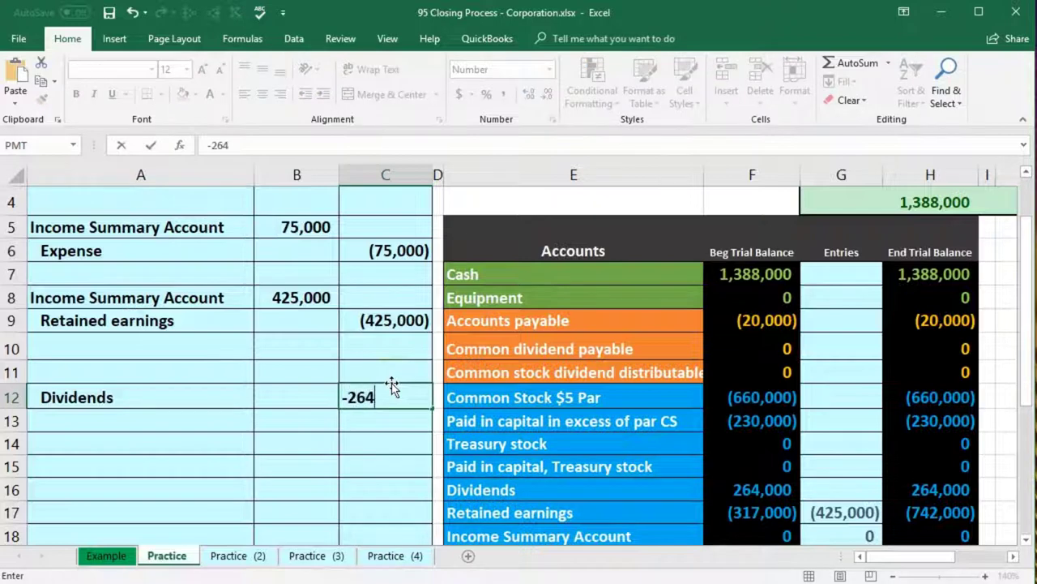
text(000)
key(Return)
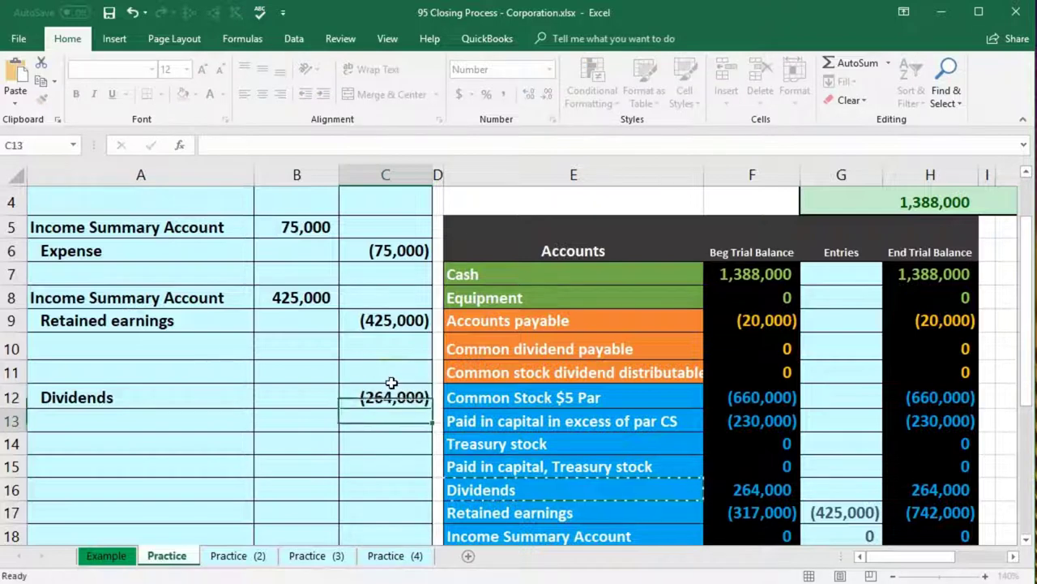
- Enter the matching debit in cell B11 with a formula that negates C12
key(Left)
key(Up)
key(Up)
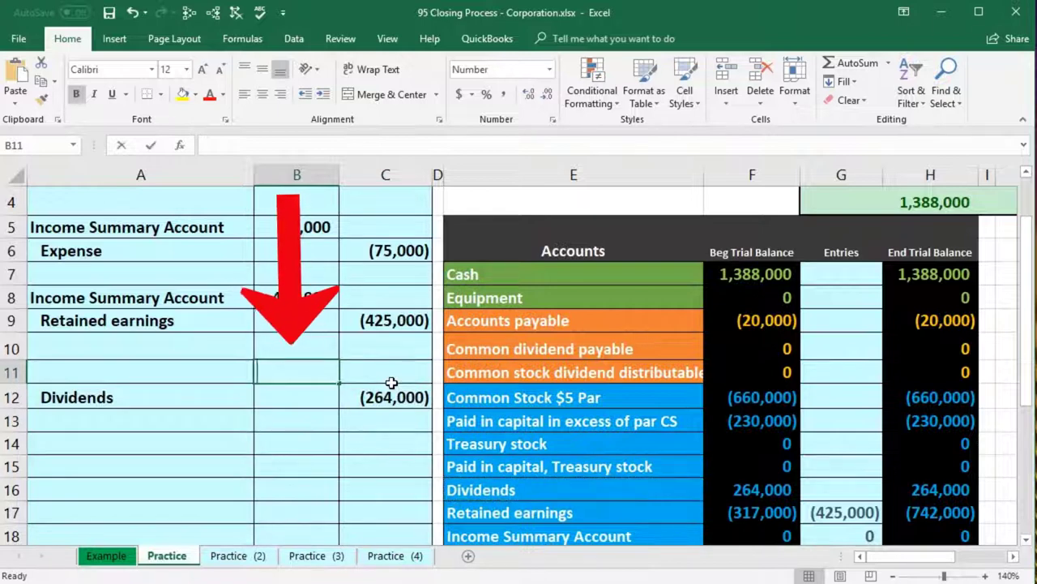
text(-)
click(391, 390)
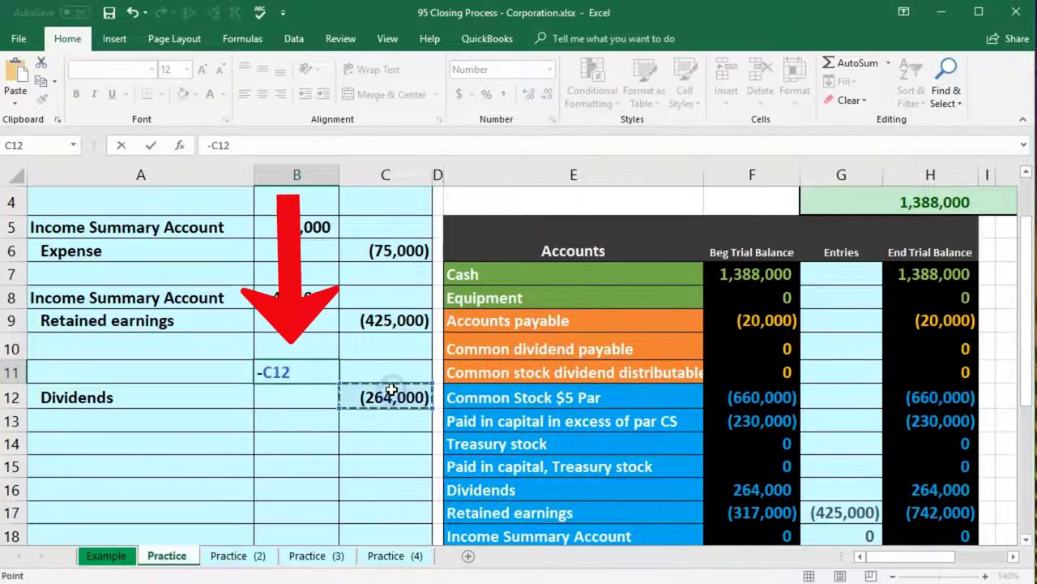
key(Return)
- Copy the Retained earnings account name from E17 into cell A11 as values only
click(589, 506)
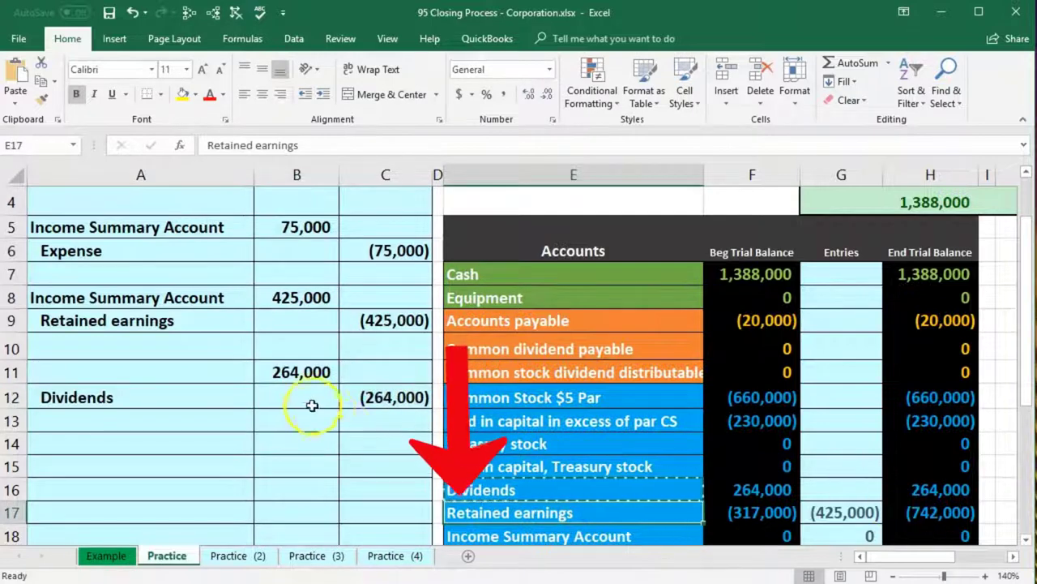
right_click(556, 509)
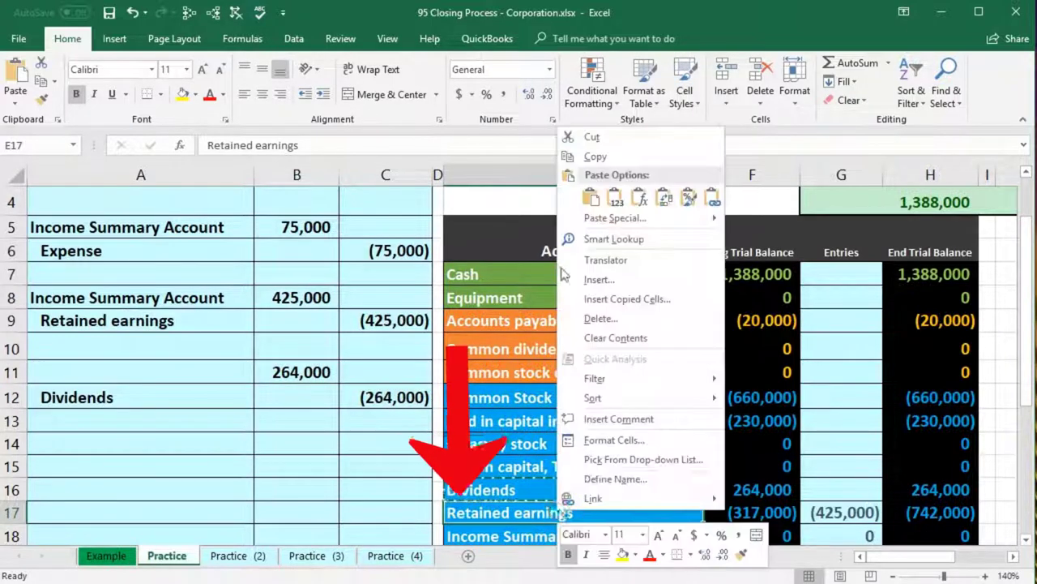
click(595, 159)
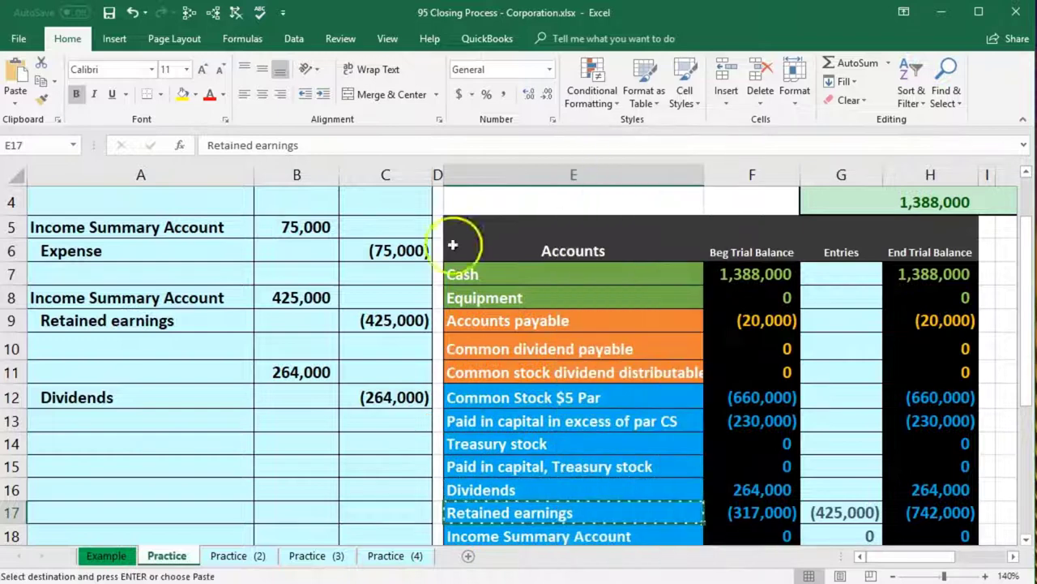
click(185, 372)
right_click(186, 372)
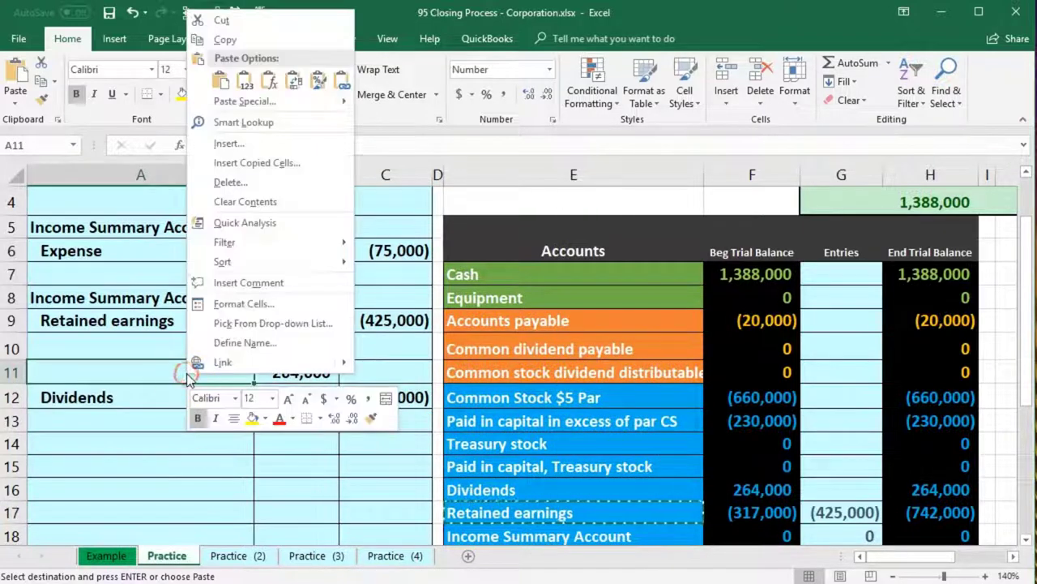
click(244, 82)
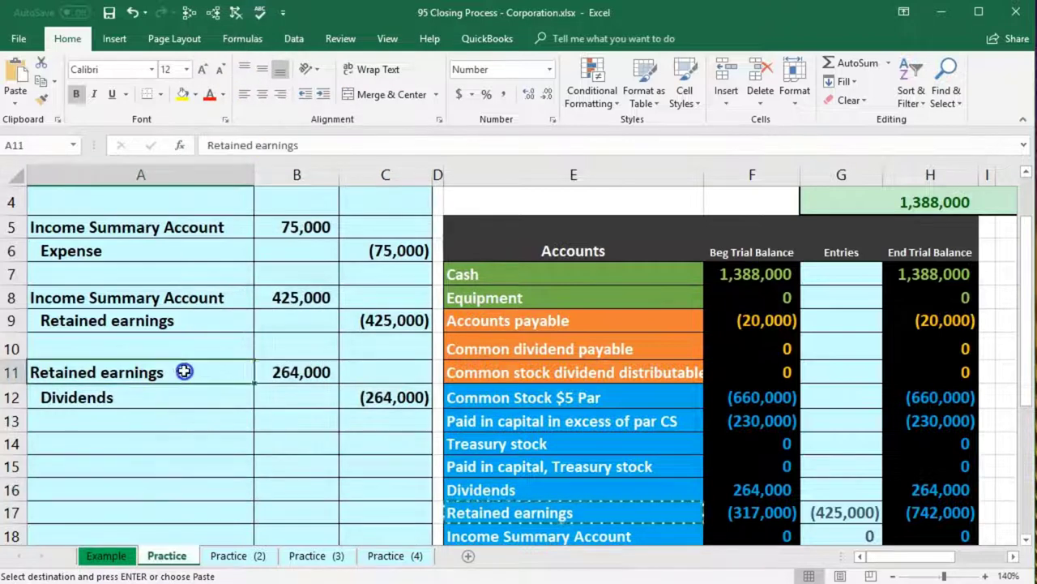
- Post the Retained earnings debit by extending the Entries formula in G17 to =C9+B11, and check the account's ending balance
drag(185, 372, 270, 371)
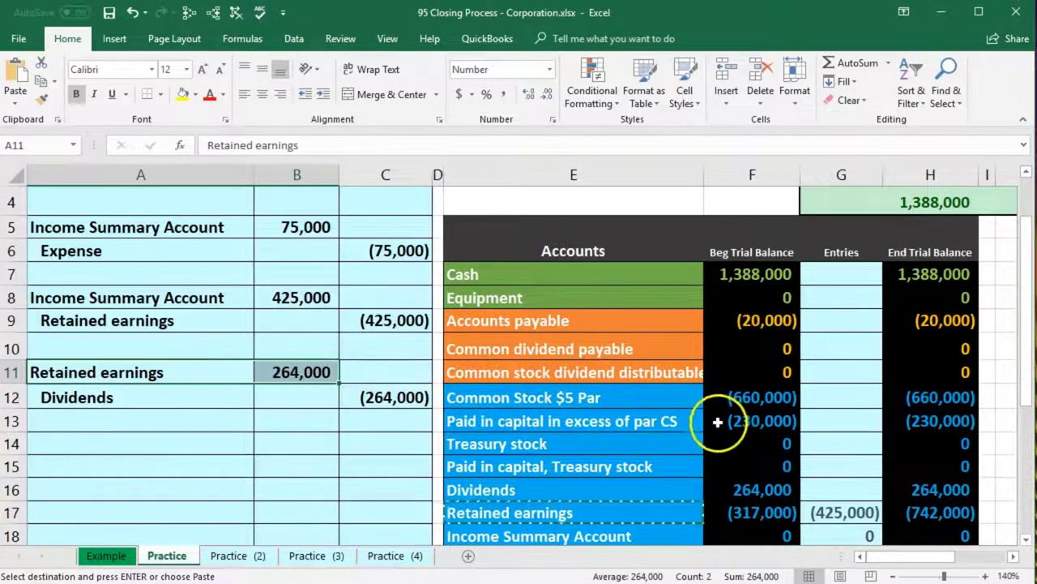
drag(689, 504, 719, 512)
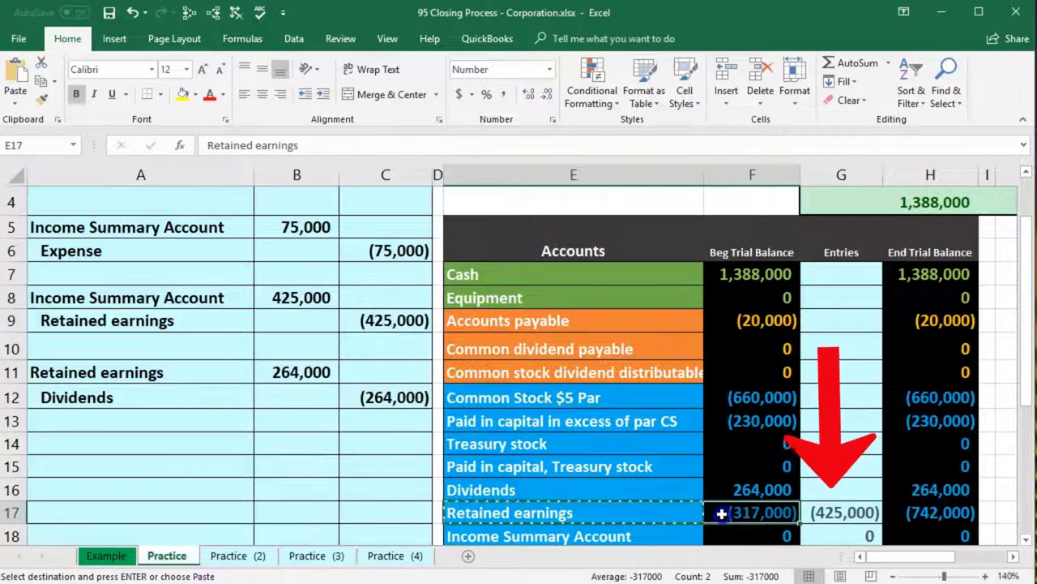
click(839, 512)
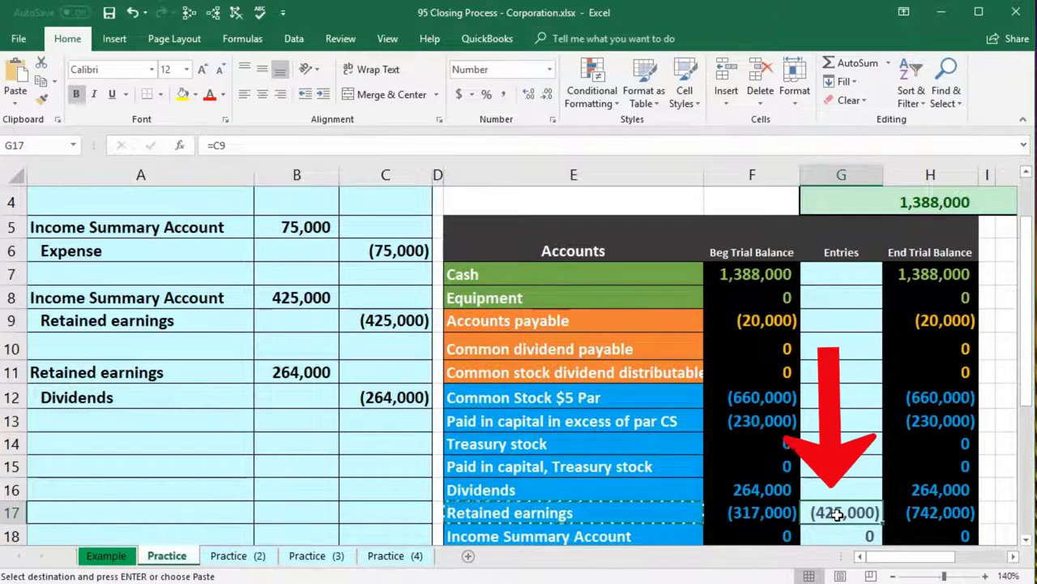
click(857, 512)
double_click(856, 512)
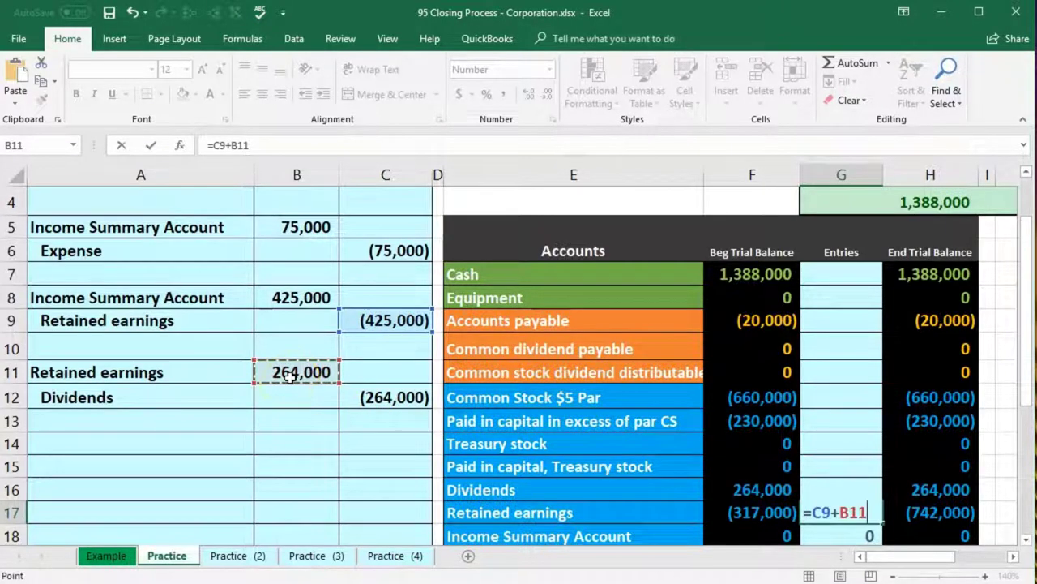
key(Return)
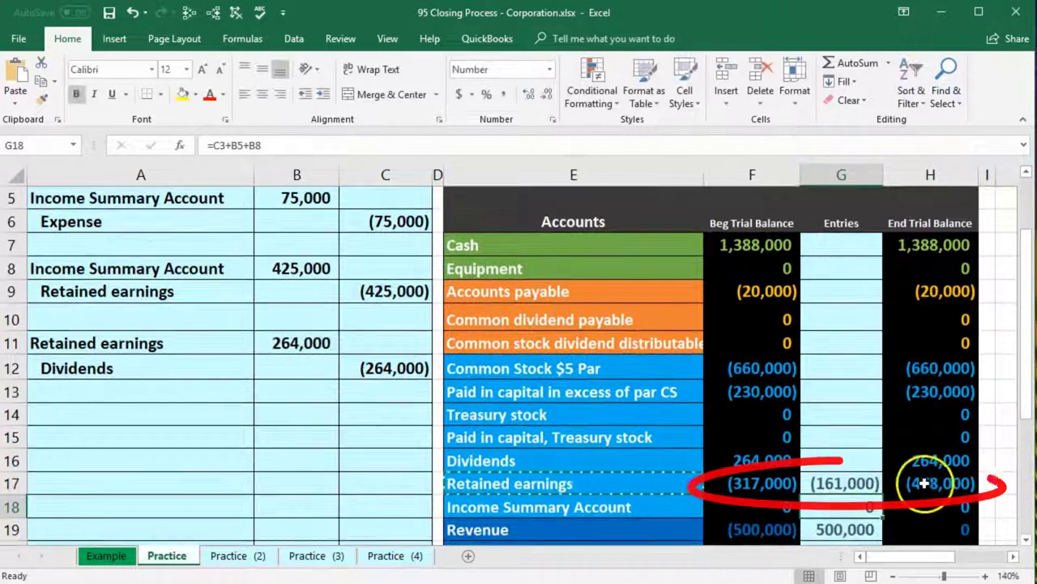
click(926, 486)
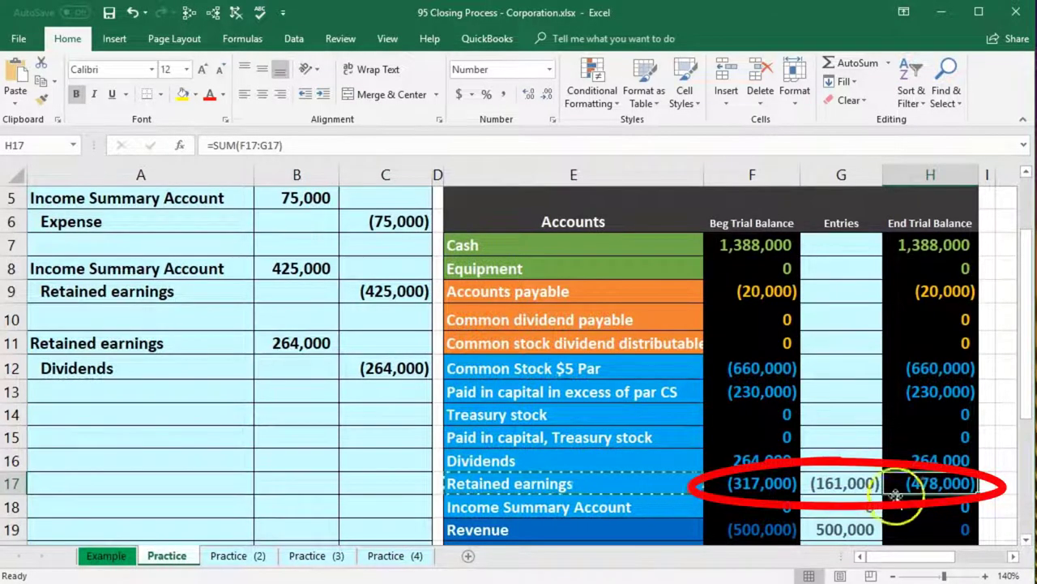
- Post the Dividends credit by entering =C12 in the account's Entries cell G16
drag(169, 375, 382, 377)
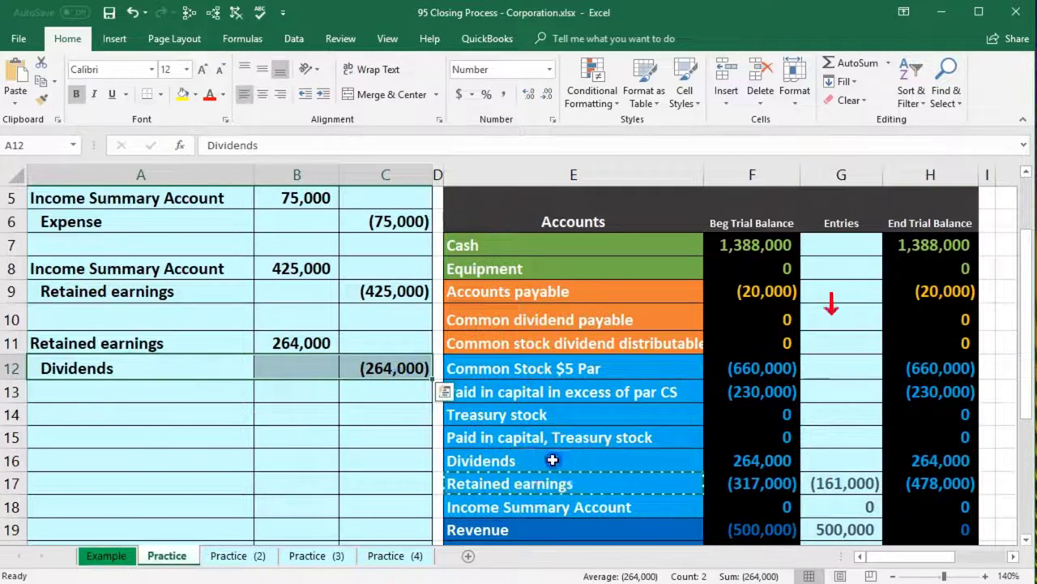
drag(552, 460, 778, 462)
click(822, 459)
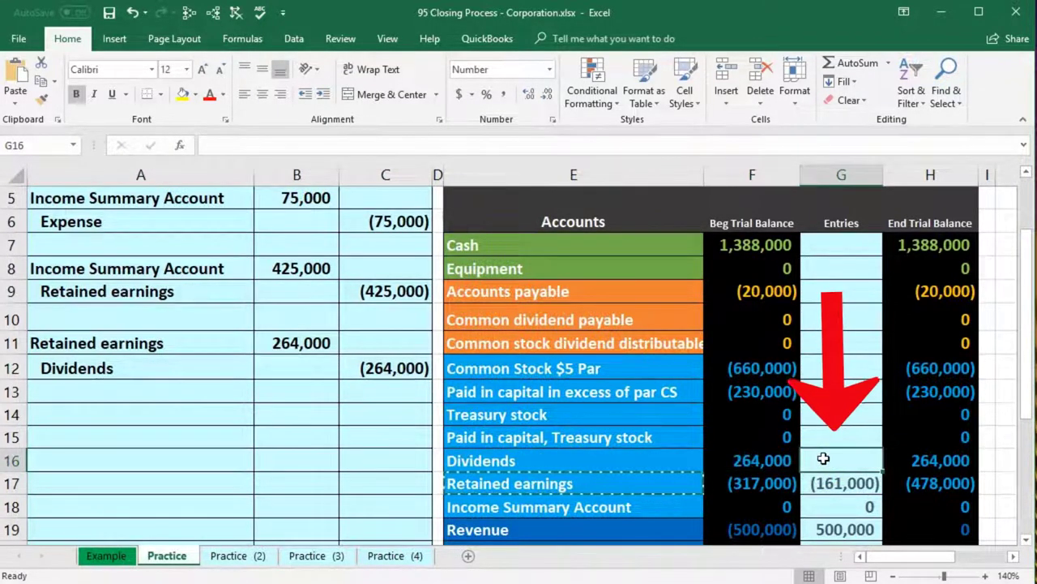
text(=)
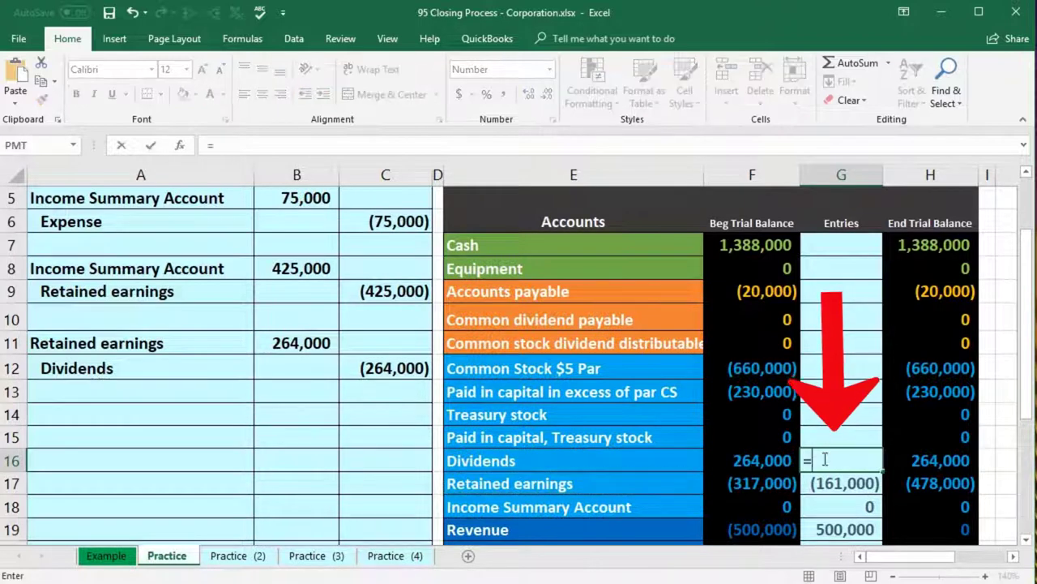
click(401, 370)
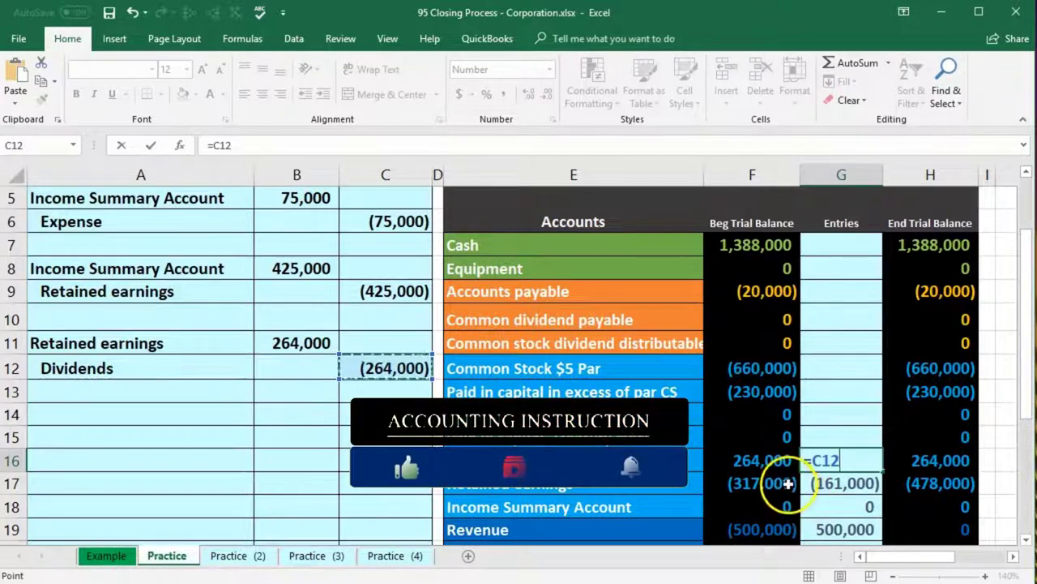
scroll(868, 486, down, 1)
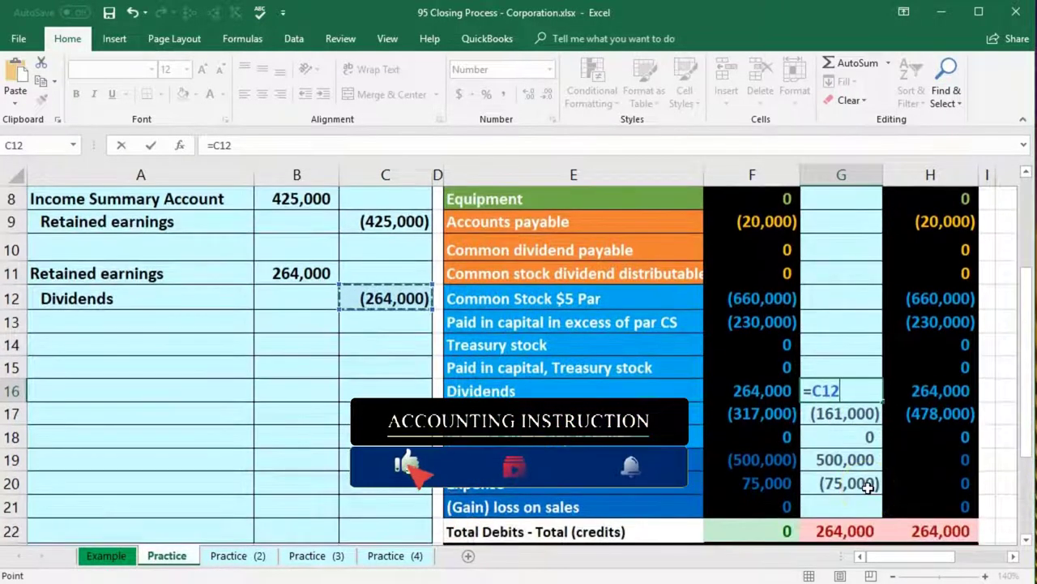
key(Return)
- Check the ending balances of the closed accounts, and compare the sum of beginning balances F16:F21 with ending Retained earnings in H17
scroll(868, 487, down, 1)
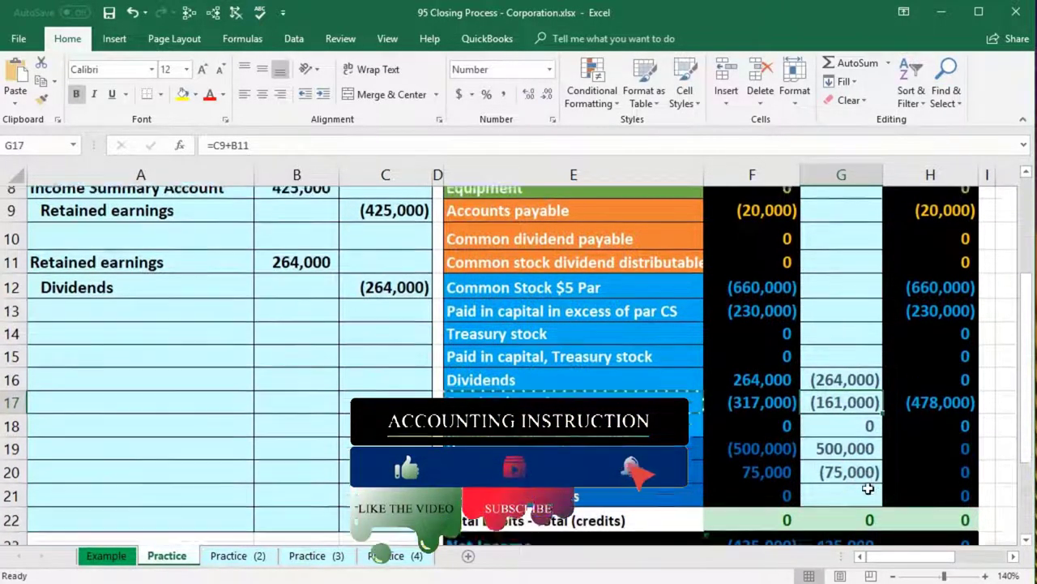
scroll(868, 488, down, 1)
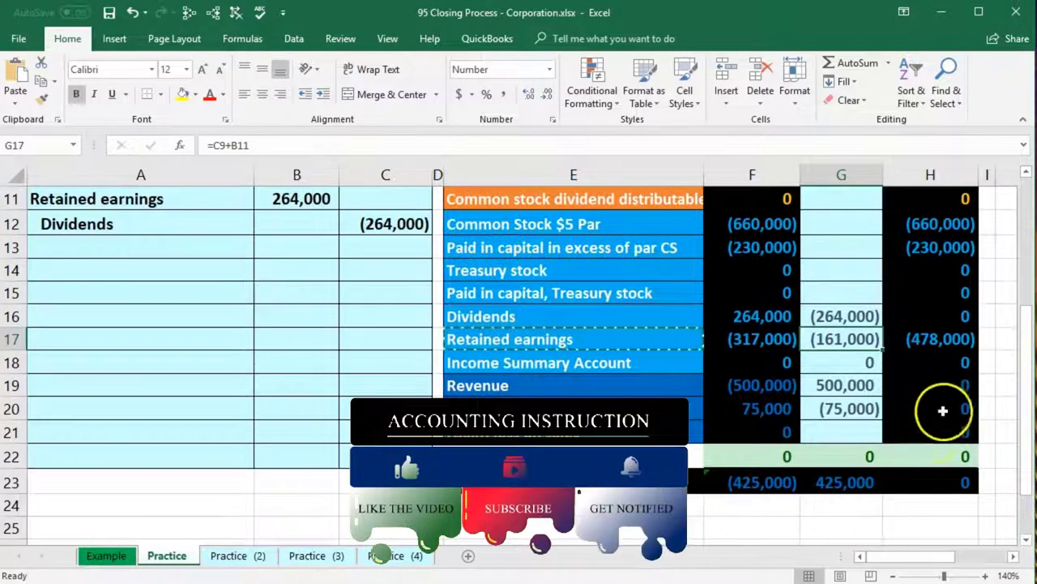
mouse_move(933, 387)
mouse_down()
mouse_move(943, 426)
mouse_move(947, 391)
mouse_up()
click(945, 363)
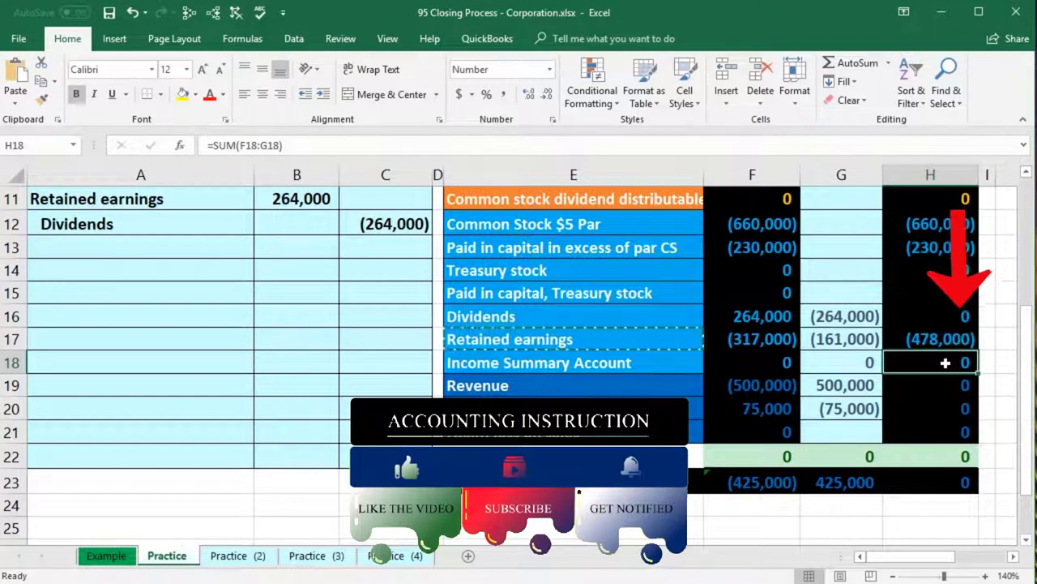
click(960, 316)
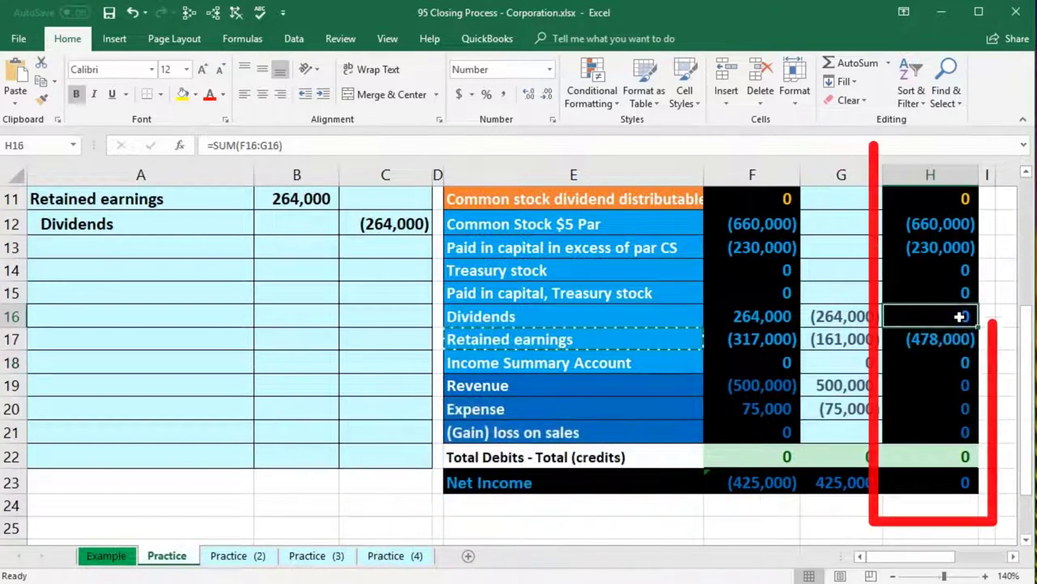
click(923, 346)
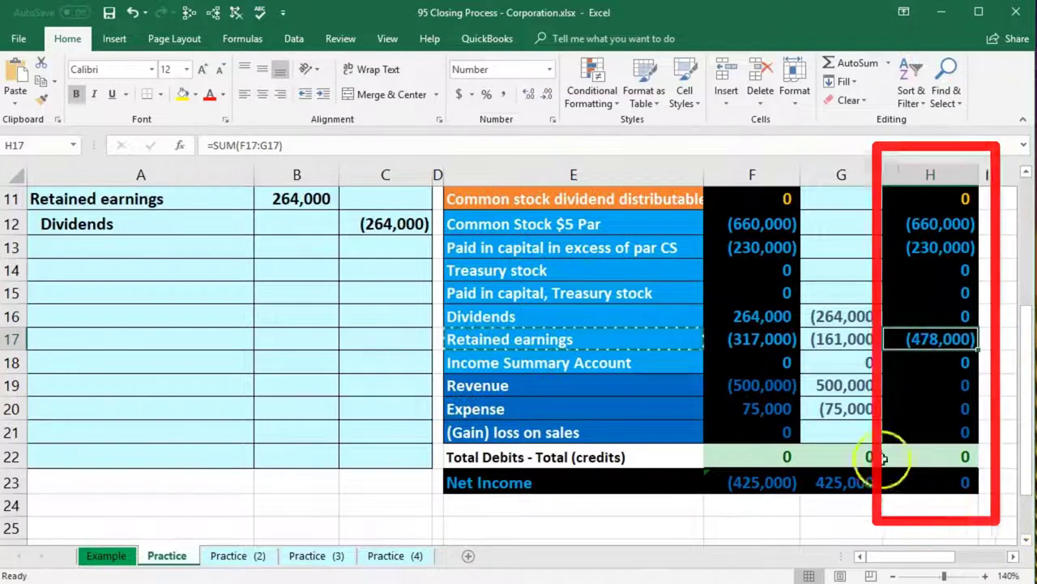
drag(761, 316, 763, 432)
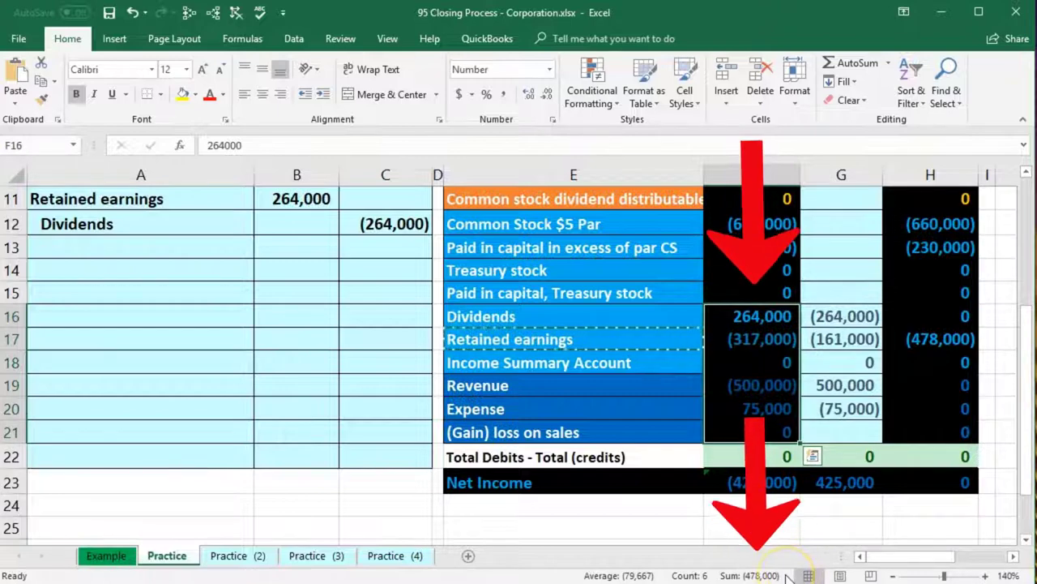
click(920, 339)
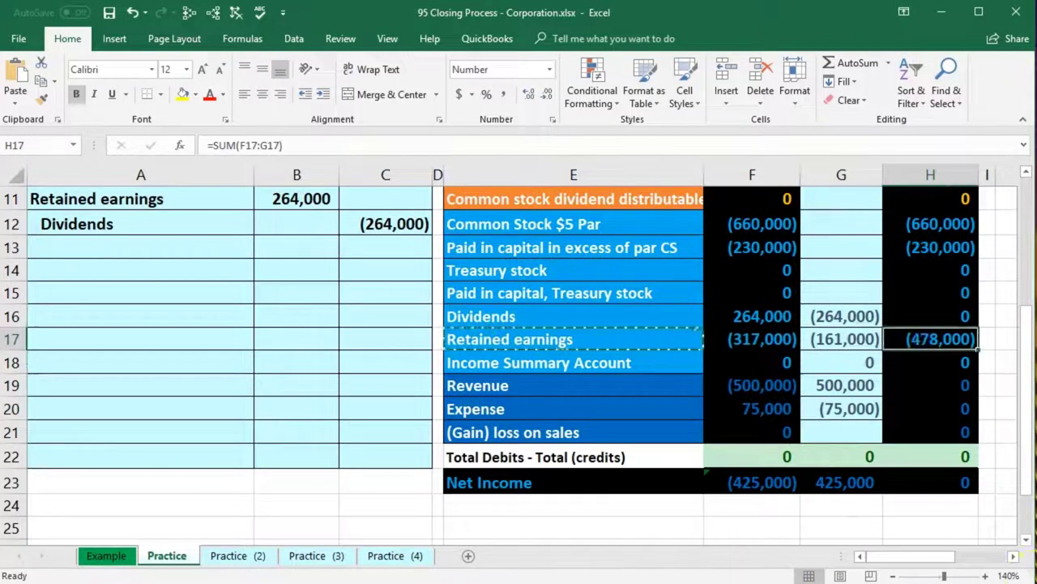
- Compare the ending Retained earnings balance with the Dec 31, 20x1 amount in L10 of the Statement of Retained Earnings
click(1013, 556)
scroll(972, 502, up, 2)
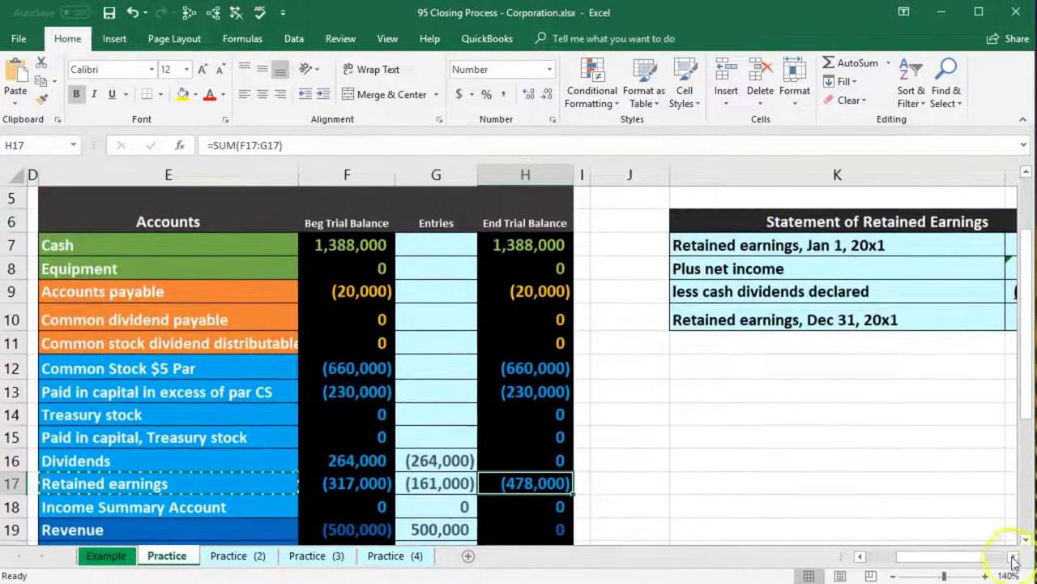
click(1014, 556)
click(1014, 556)
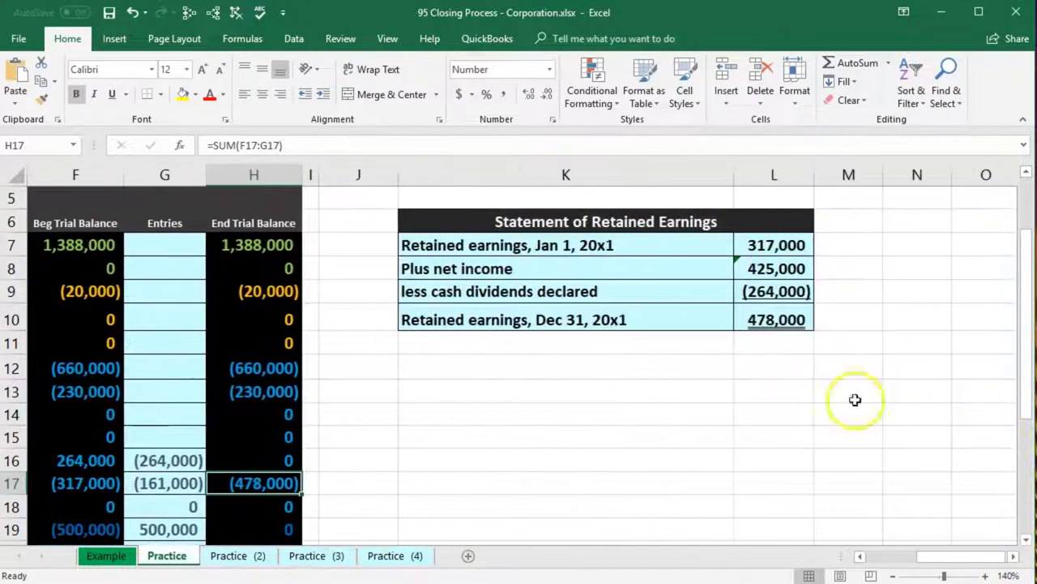
click(737, 321)
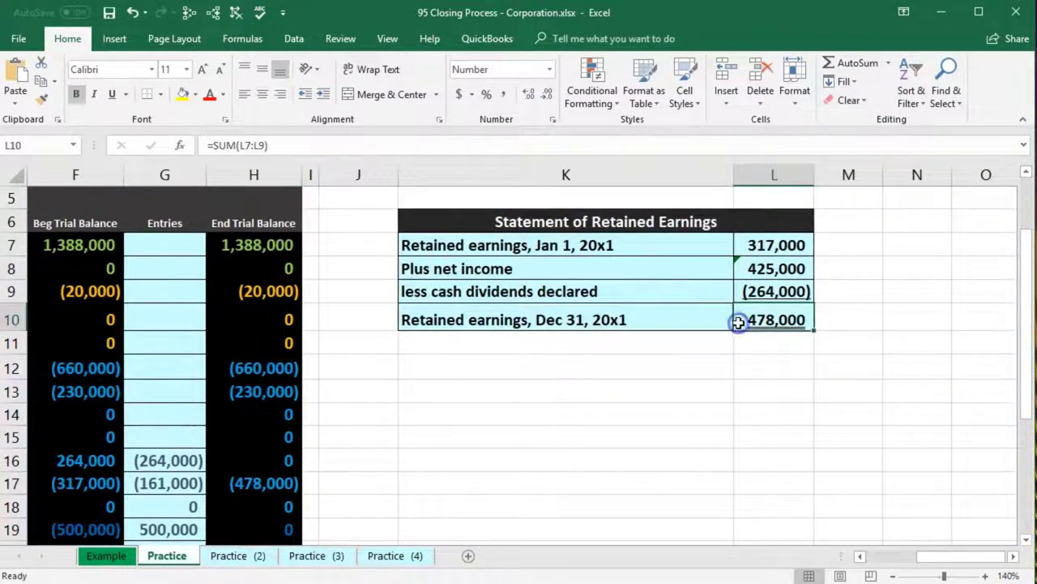
- Examine the equity balances remaining in the ending trial balance: Common Stock and Paid in capital in H12:H13, and Retained earnings in H17
click(858, 556)
scroll(809, 527, down, 1)
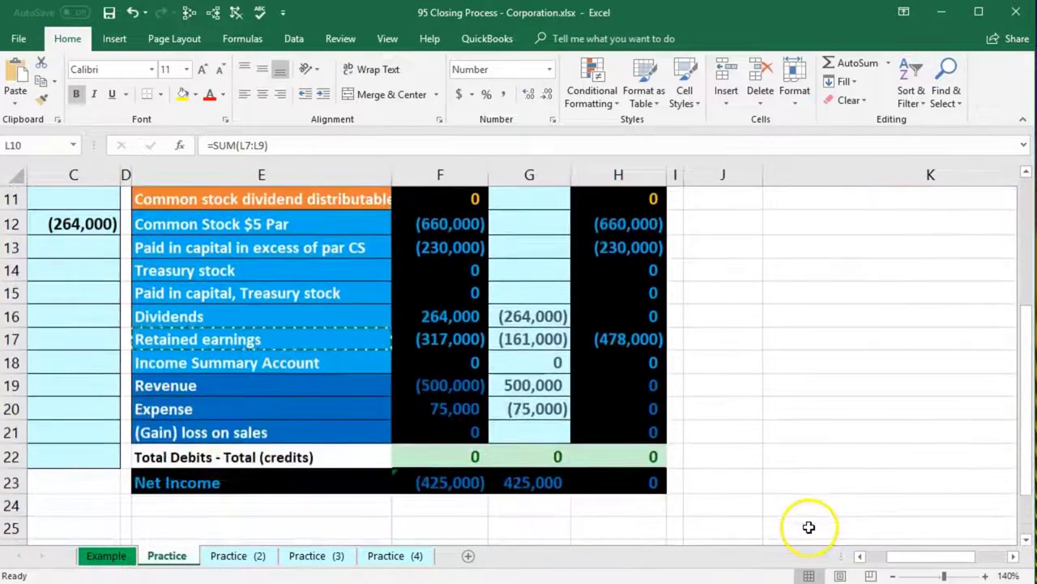
click(646, 231)
drag(646, 231, 649, 247)
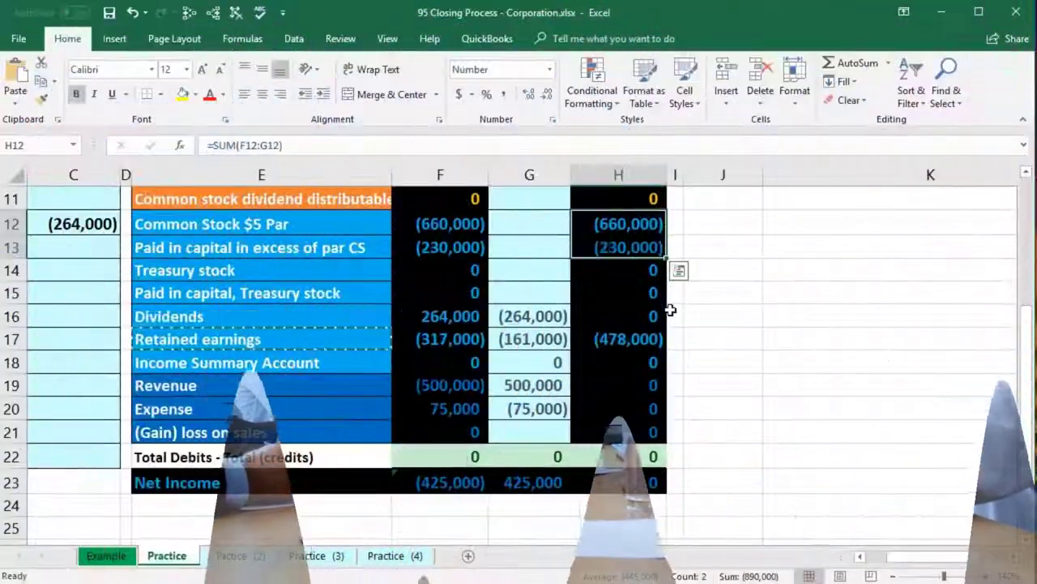
click(658, 339)
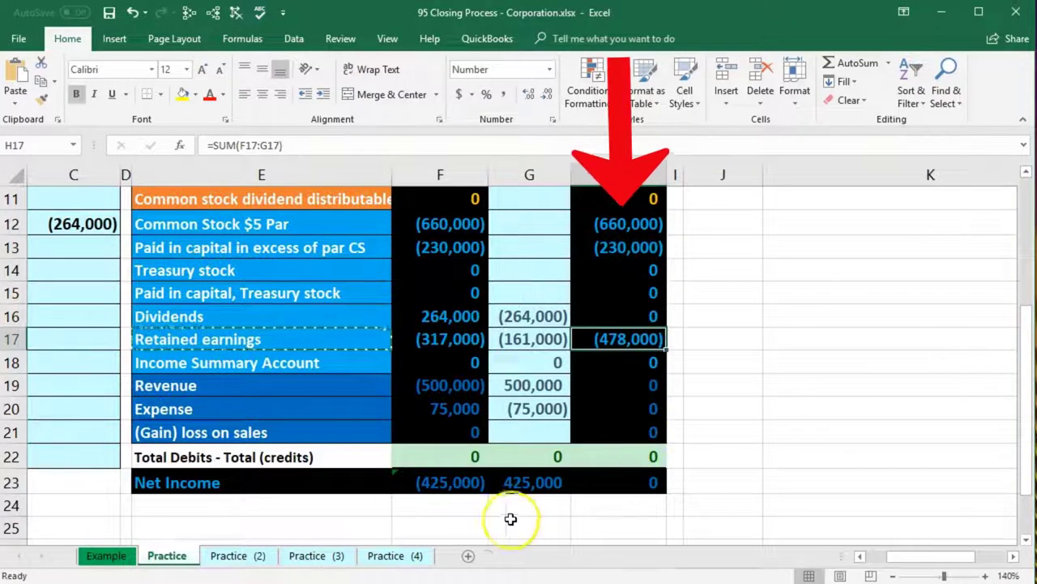